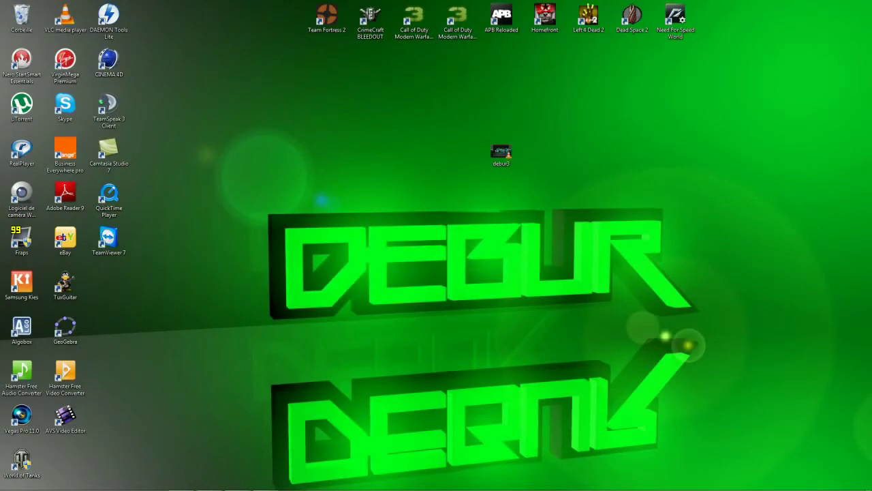
Step: Play the debur3 video from the desktop in VLC and close the player
click(501, 152)
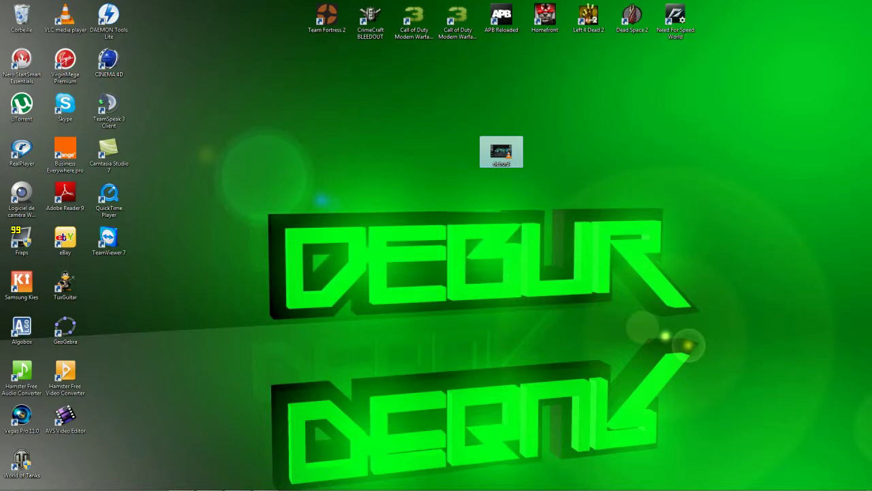
key(Return)
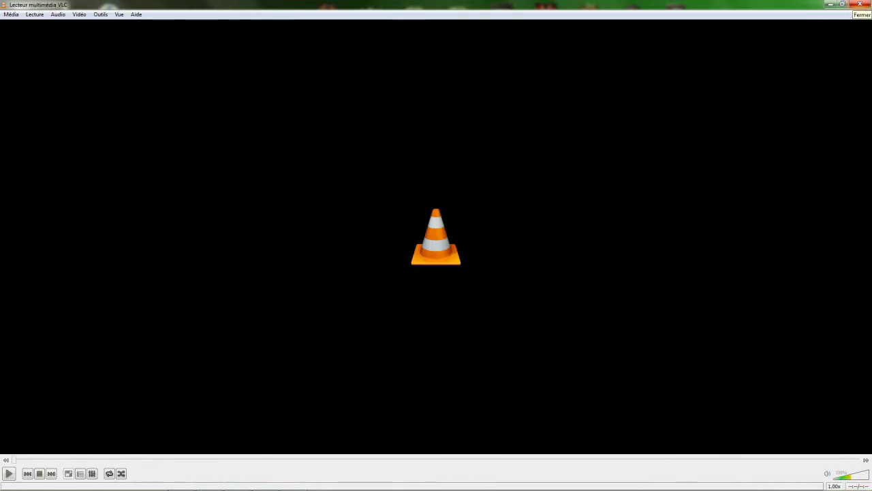
click(860, 4)
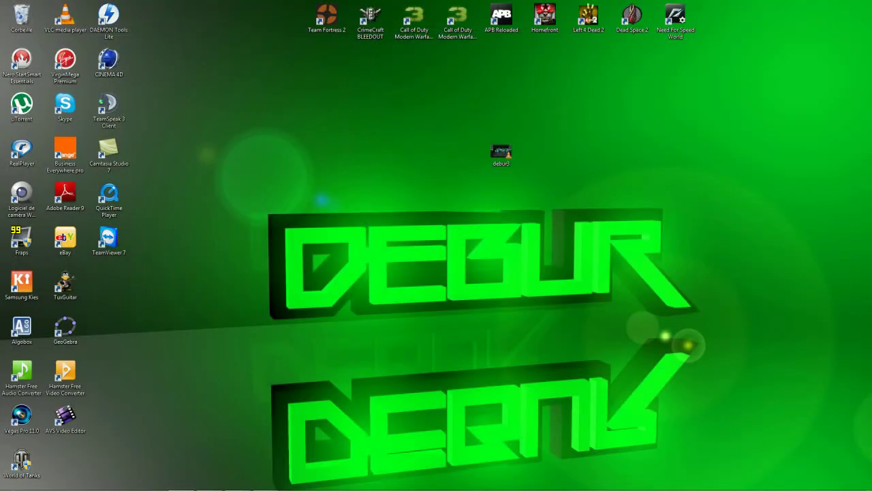
Step: Move the World of Tanks shortcut directly below the TeamViewer 7 shortcut and switch to CINEMA 4D
drag(21, 462, 91, 283)
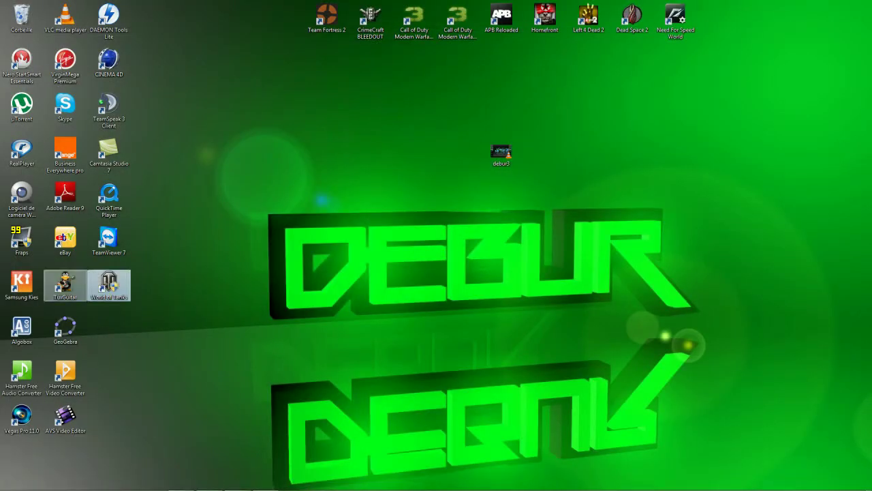
click(209, 482)
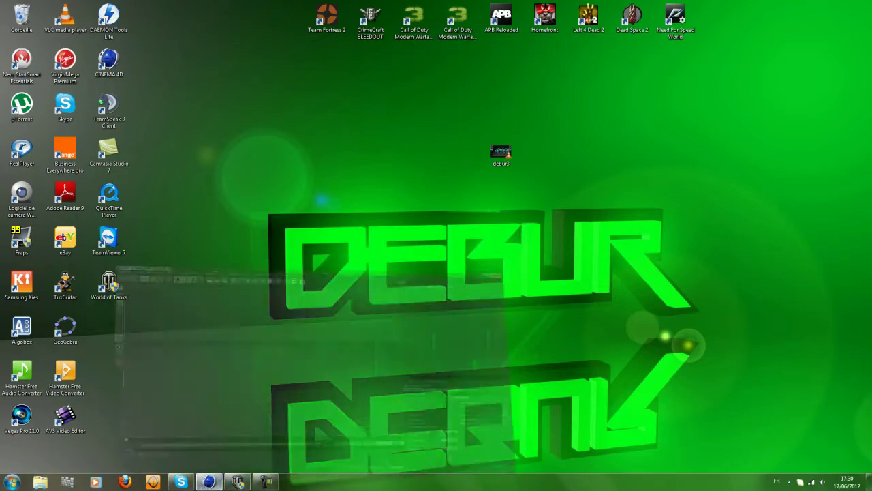
click(209, 482)
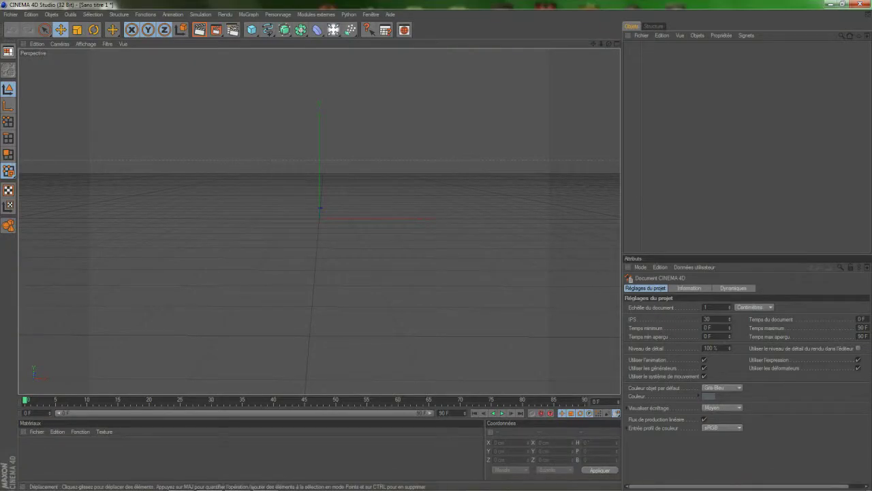
Step: Add a Mo Texte object to the scene and set its depth to 60
click(248, 15)
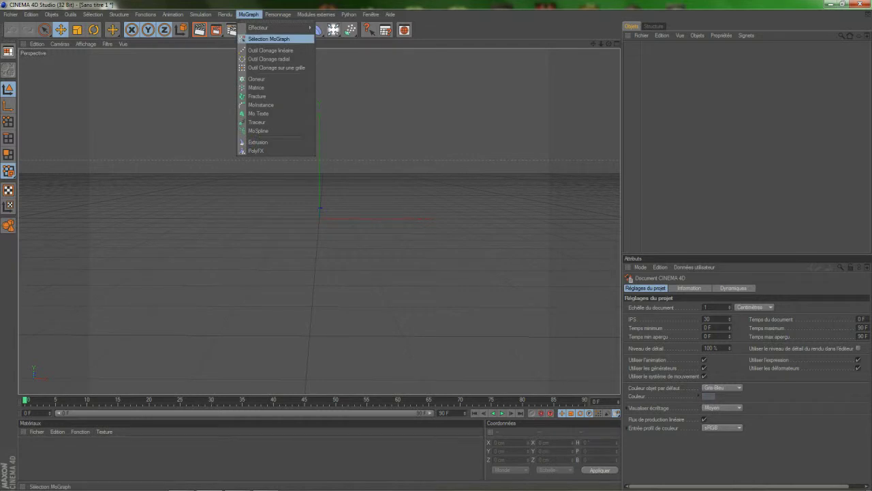
click(259, 113)
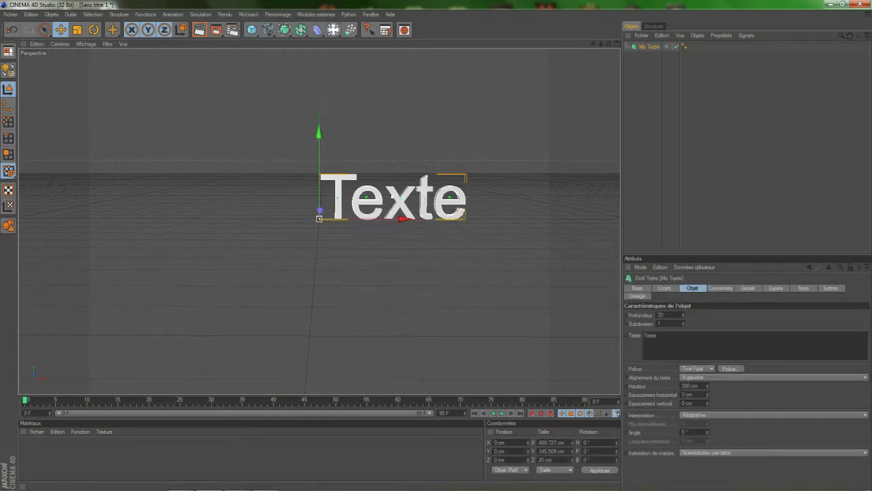
click(659, 314)
text(6)
key(Return)
Step: Replace the Mo Texte object's default wording with "debur"
drag(658, 335, 644, 336)
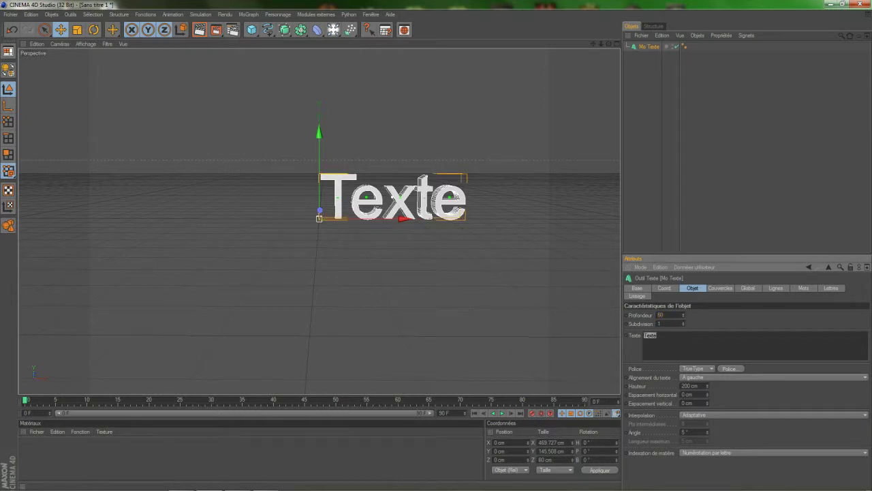
text(debut)
click(394, 197)
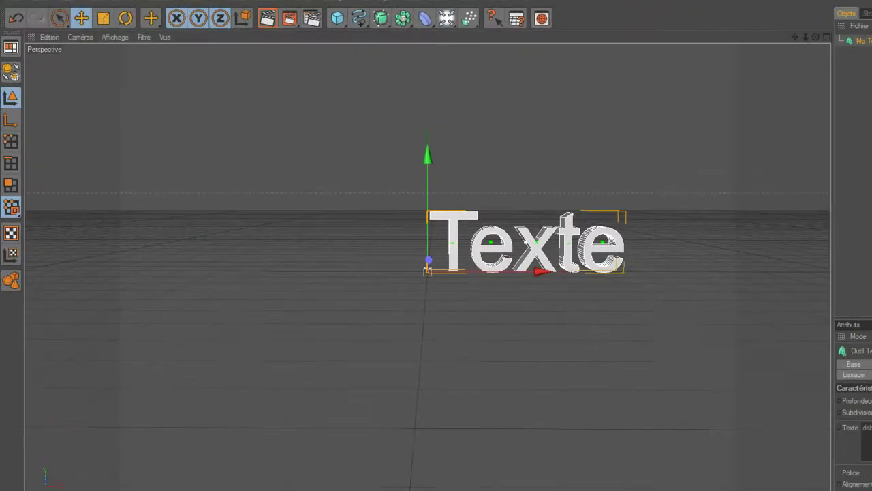
Step: Change the text object's font from Arial to the Stereofunk display font
click(730, 369)
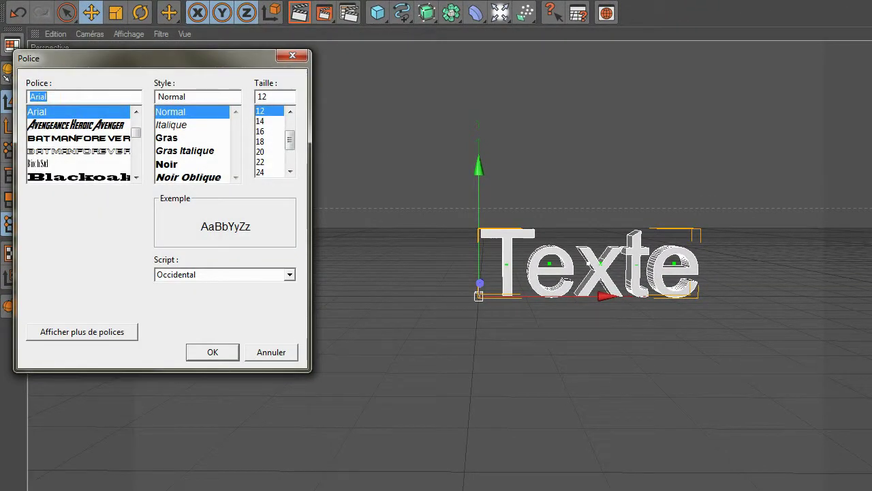
scroll(80, 144, down, 1)
scroll(81, 143, down, 4)
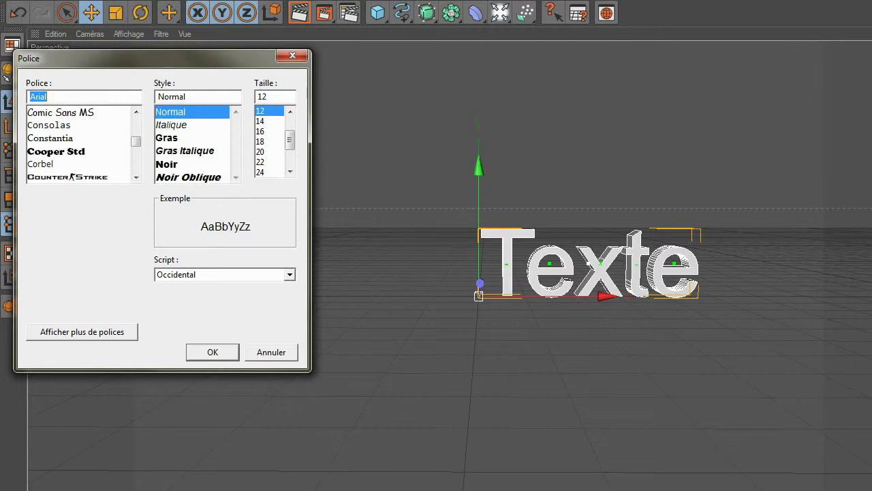
scroll(51, 166, down, 8)
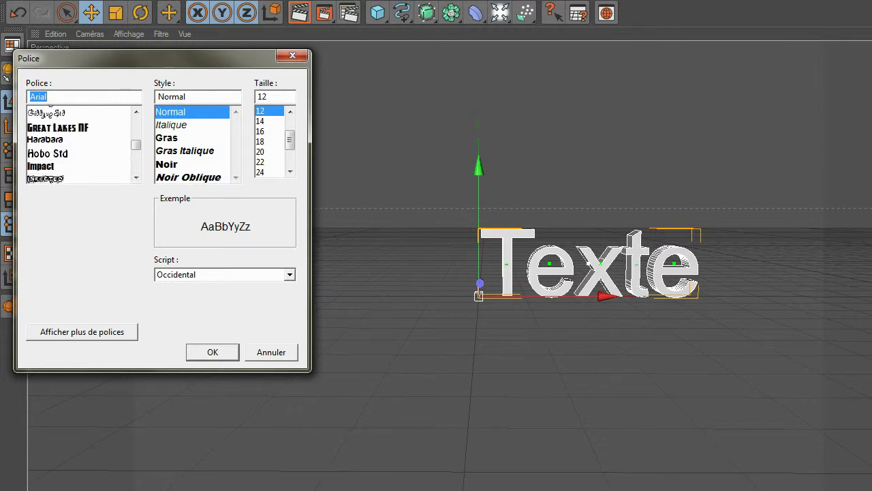
scroll(51, 165, down, 4)
scroll(80, 143, down, 5)
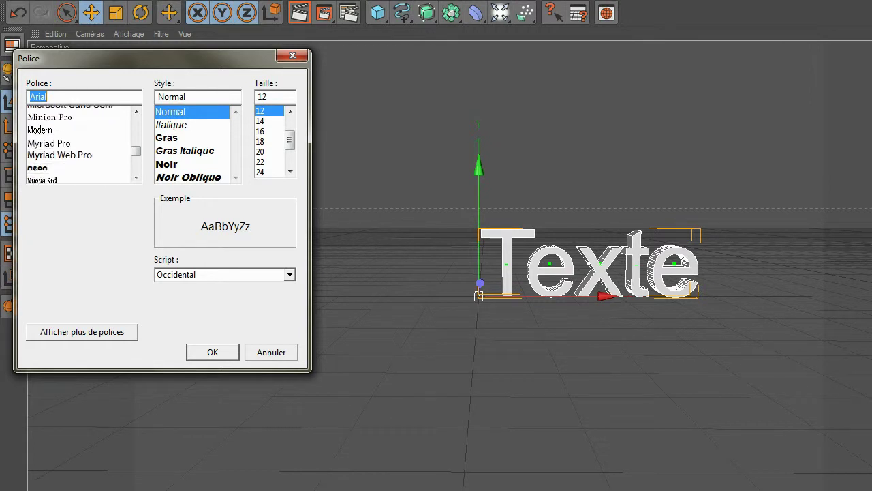
scroll(81, 143, down, 7)
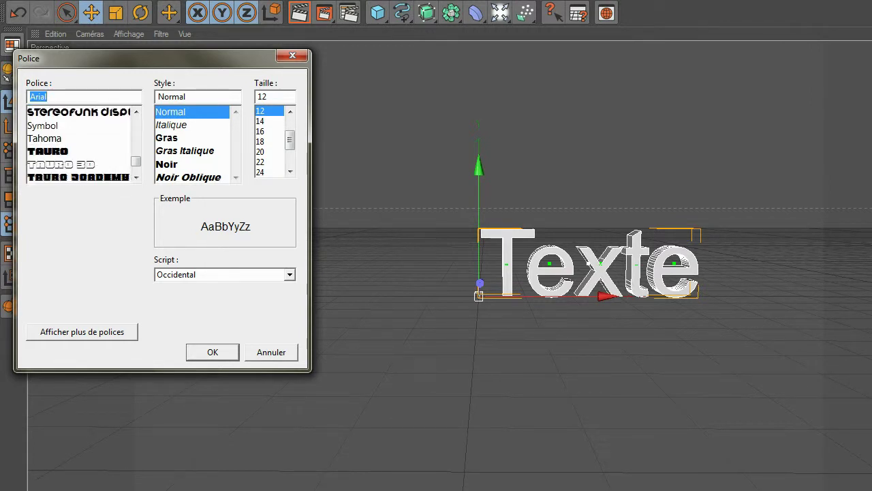
scroll(81, 143, up, 2)
scroll(81, 143, down, 4)
scroll(80, 144, down, 1)
scroll(80, 144, up, 3)
click(78, 112)
click(212, 352)
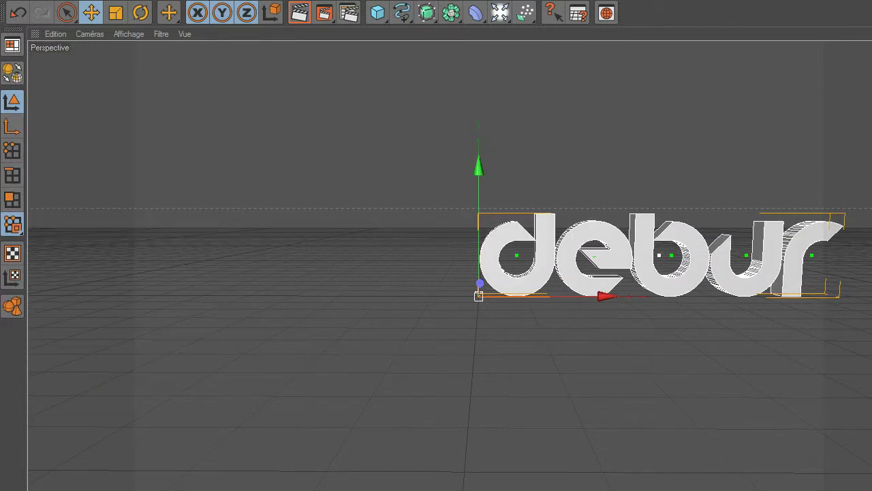
Step: Create a material with glow (Lueur) enabled and set its color to red, R 249, V 0, B 0
alt+drag(450, 266, 392, 268)
alt+middle_drag(478, 286, 367, 269)
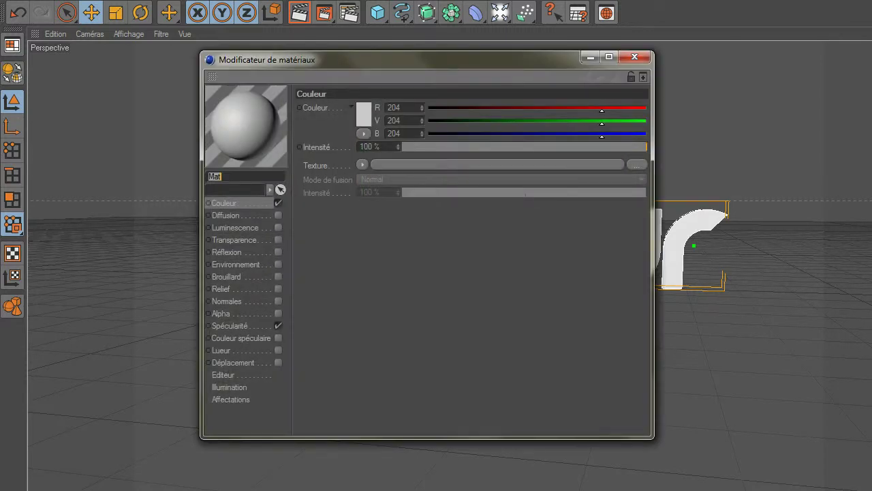
click(222, 351)
click(278, 350)
click(225, 204)
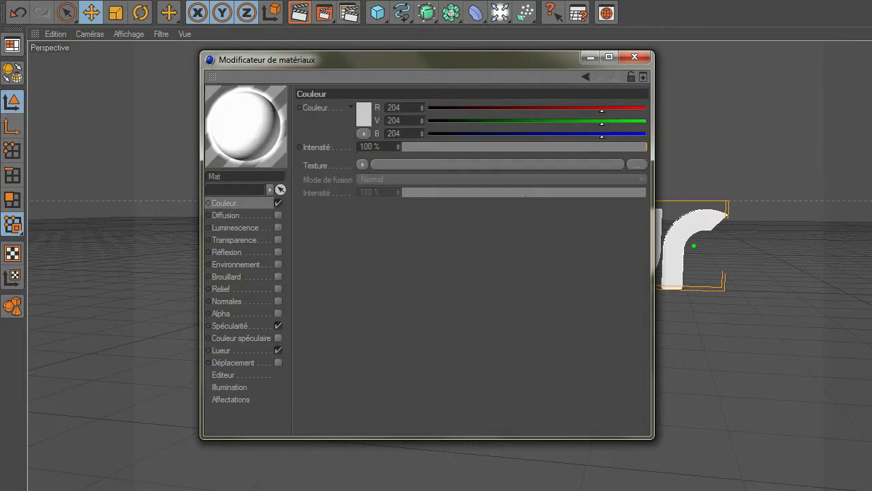
click(365, 118)
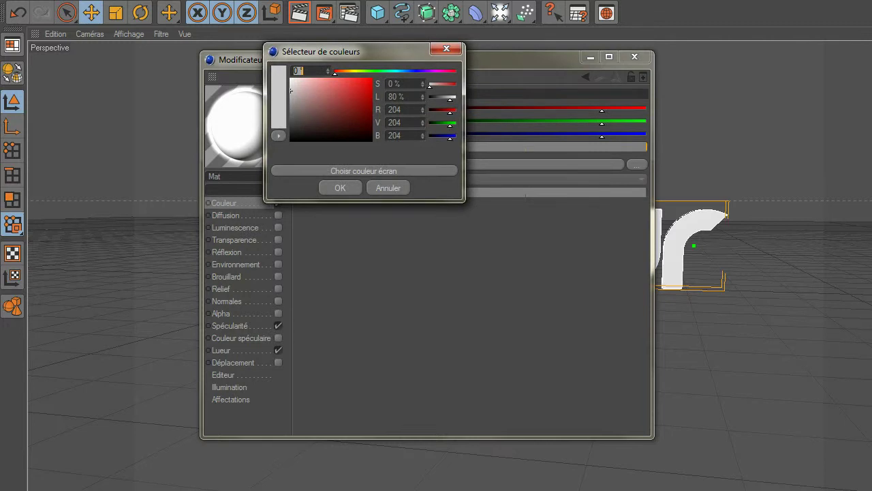
drag(291, 90, 372, 80)
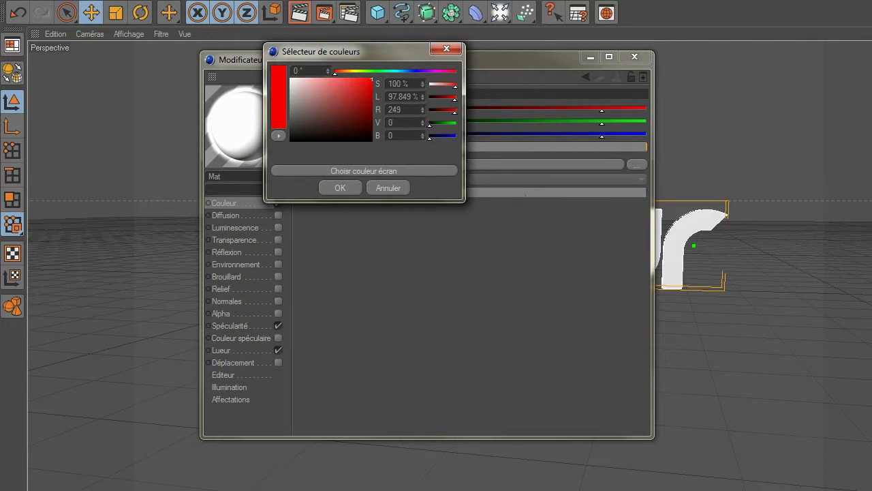
click(340, 187)
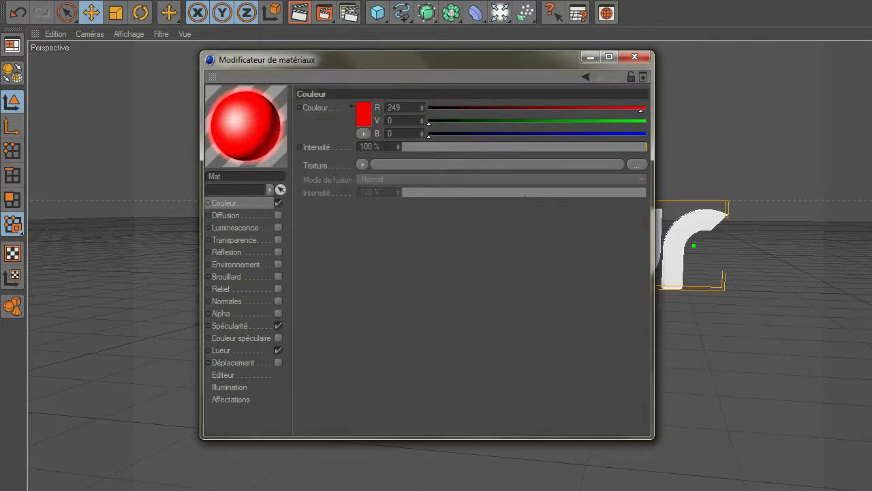
Step: Enable reflection on the red material at 21% intensity with a Fresnel texture mixed at 50%
click(278, 252)
drag(480, 146, 460, 147)
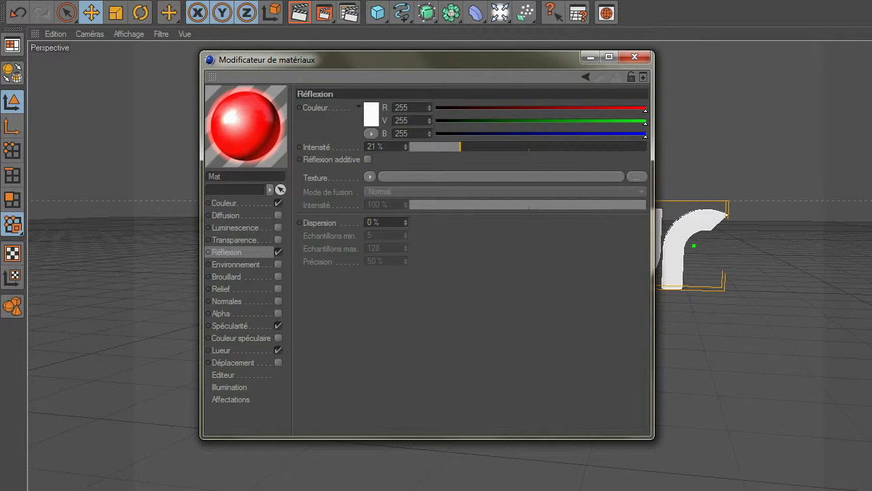
click(370, 177)
click(385, 328)
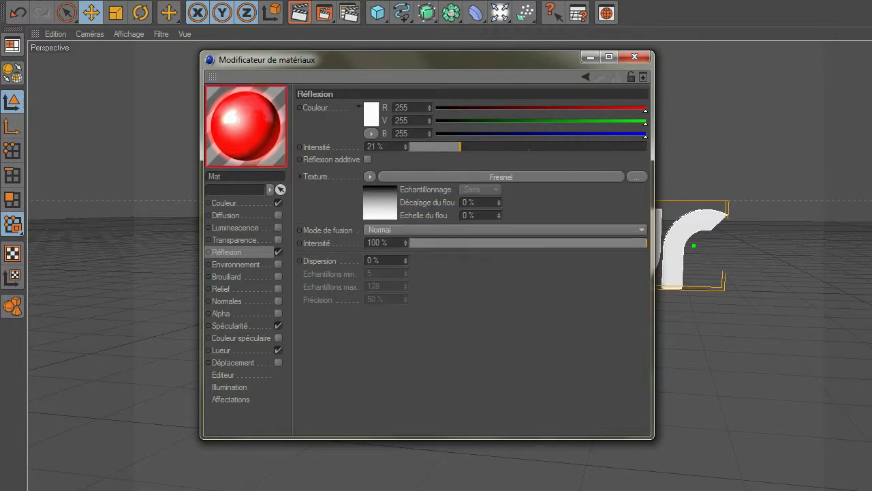
drag(533, 243, 529, 243)
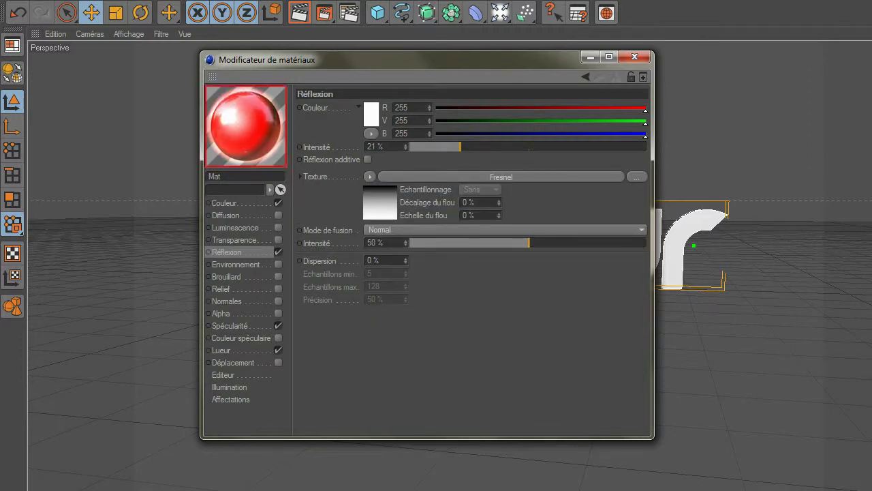
Step: Apply the red material to the debur text and render a preview of the perspective view
click(635, 56)
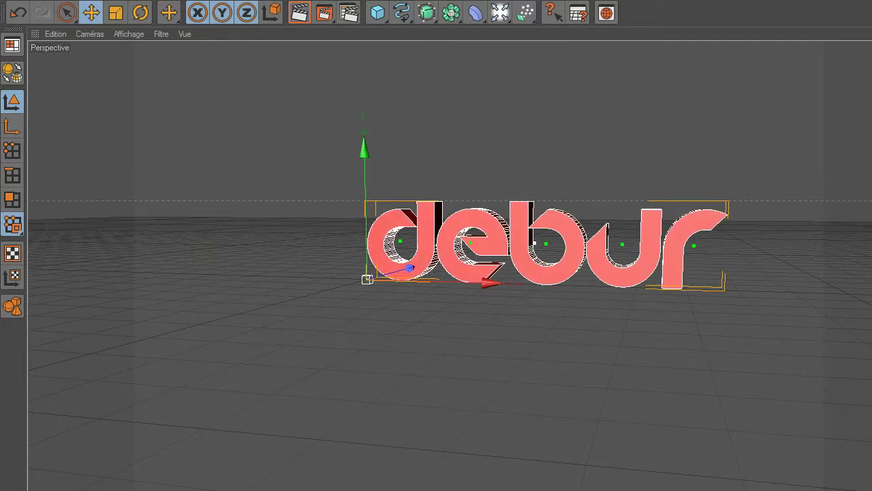
key(ctrl+r)
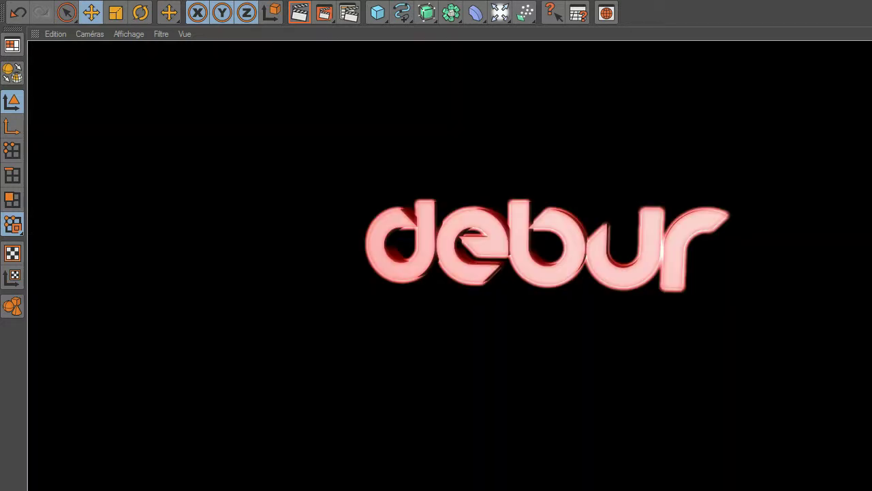
key(a)
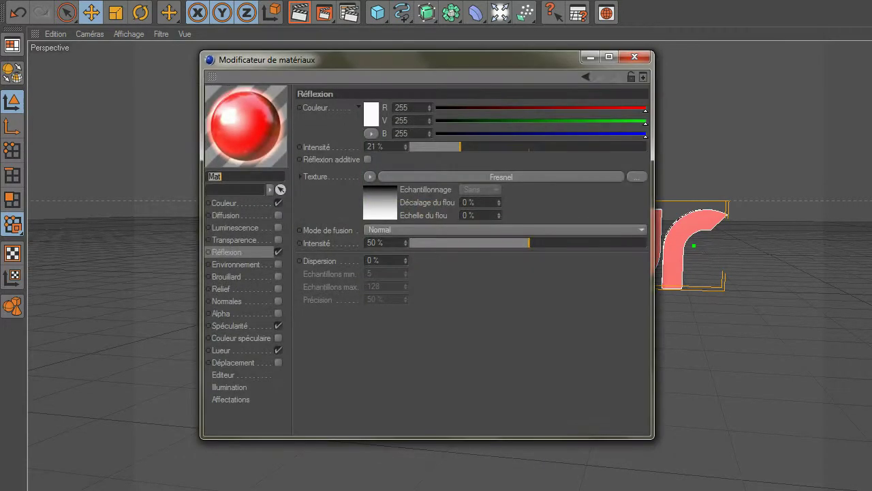
Step: Raise the red material's external glow intensity to 622% and close its editor
click(232, 350)
drag(442, 146, 443, 112)
drag(463, 146, 477, 146)
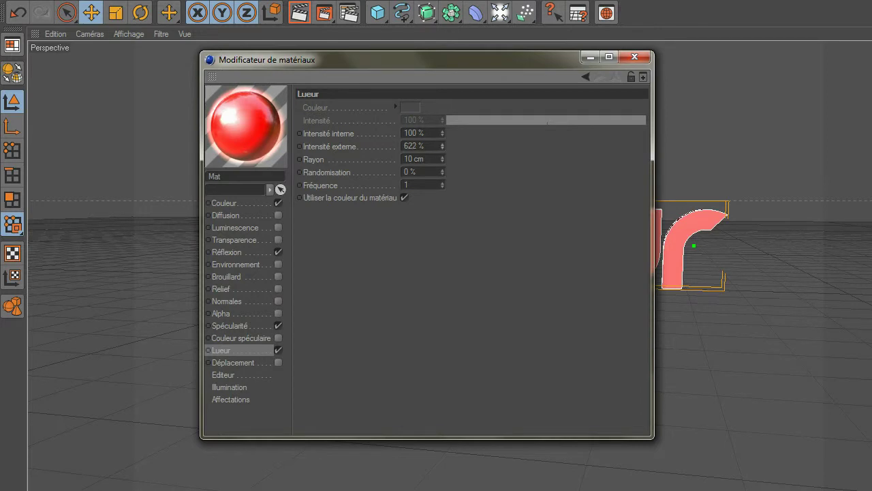
click(634, 56)
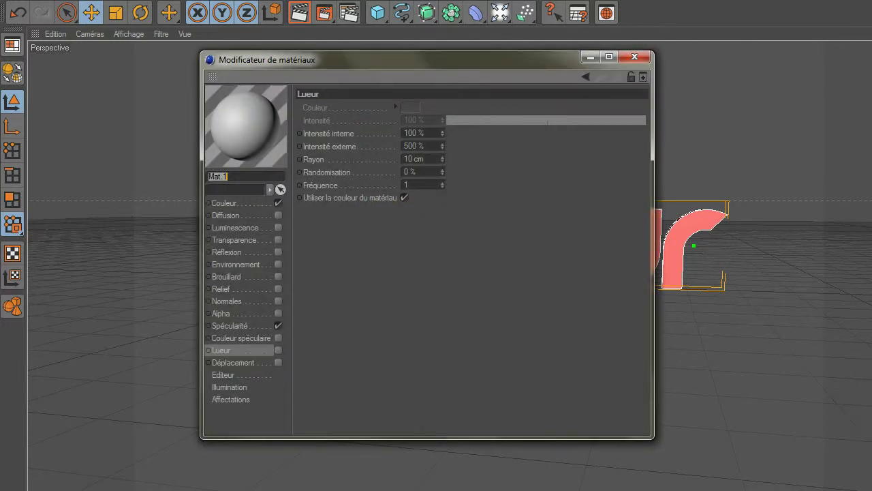
Step: Enable glow on a second new material with 10% internal and 100% external intensity
click(278, 351)
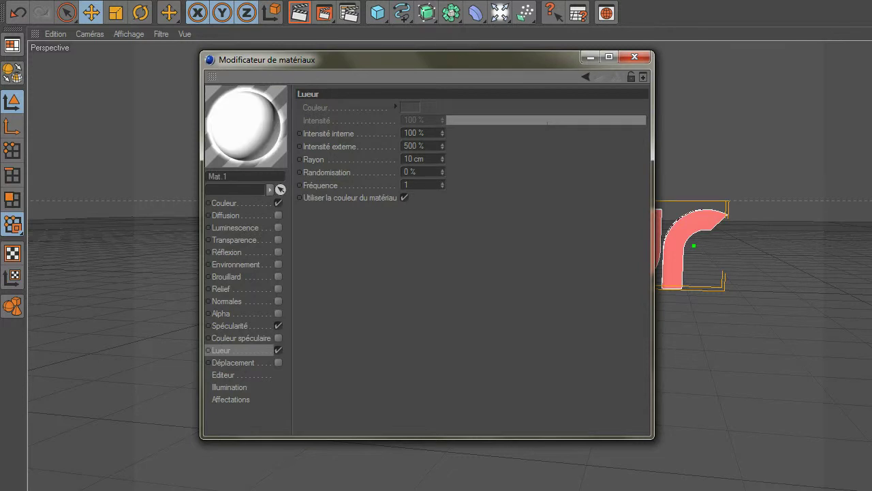
key(Delete)
key(Return)
drag(404, 146, 408, 146)
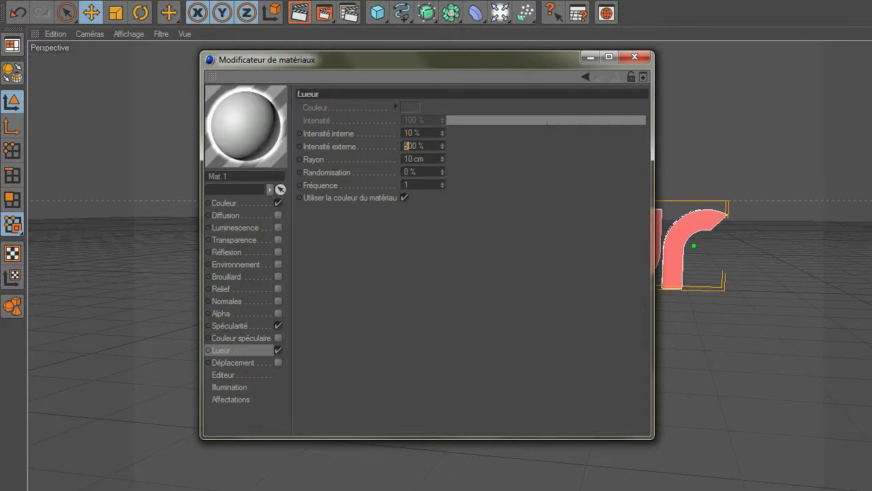
key(Delete)
text(1)
key(Return)
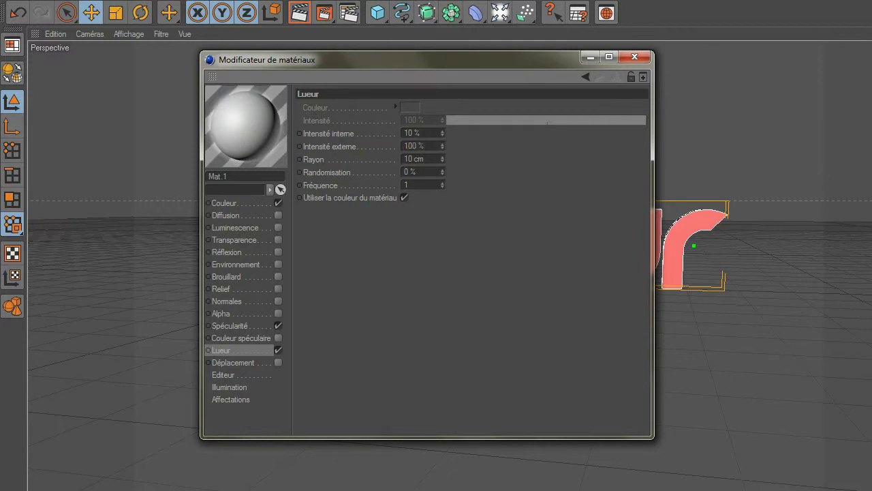
Step: Enable reflection on the second material and set its colour to lime green (R 188, V 244, B 4)
click(278, 252)
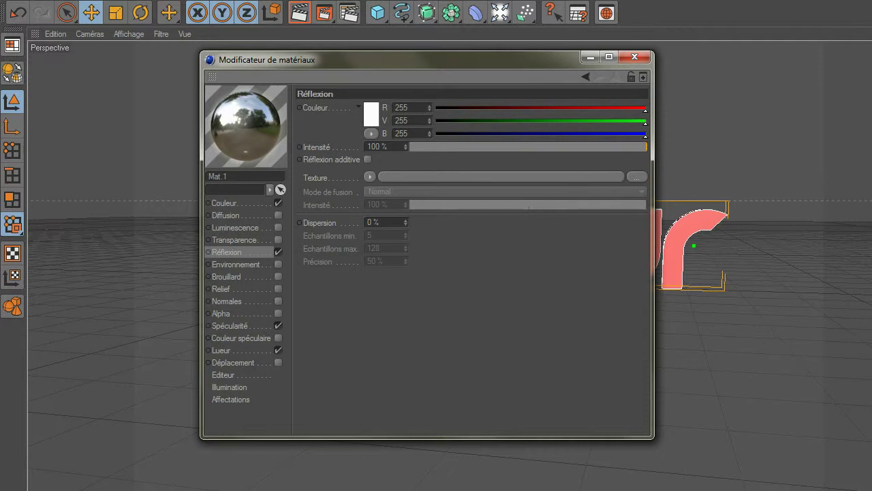
click(462, 146)
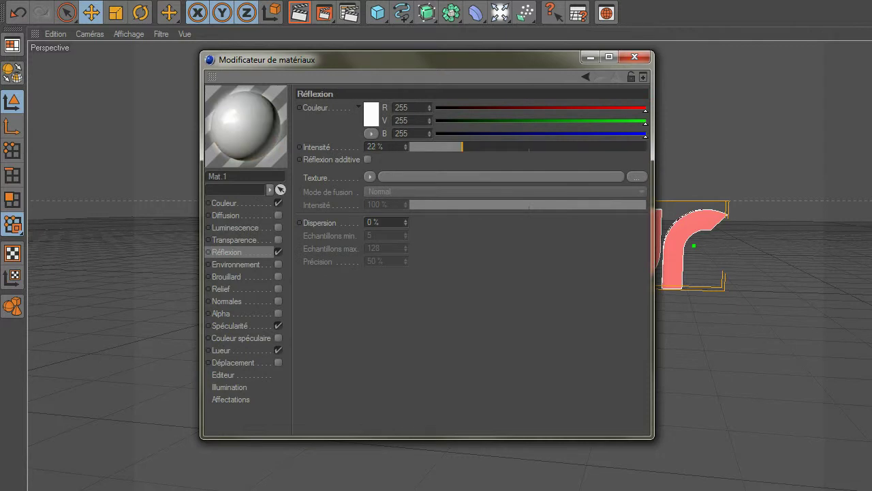
click(225, 203)
click(366, 113)
mouse_move(355, 126)
mouse_down()
mouse_move(369, 128)
mouse_move(350, 88)
mouse_move(355, 61)
mouse_move(375, 61)
mouse_move(360, 61)
mouse_move(371, 70)
mouse_up()
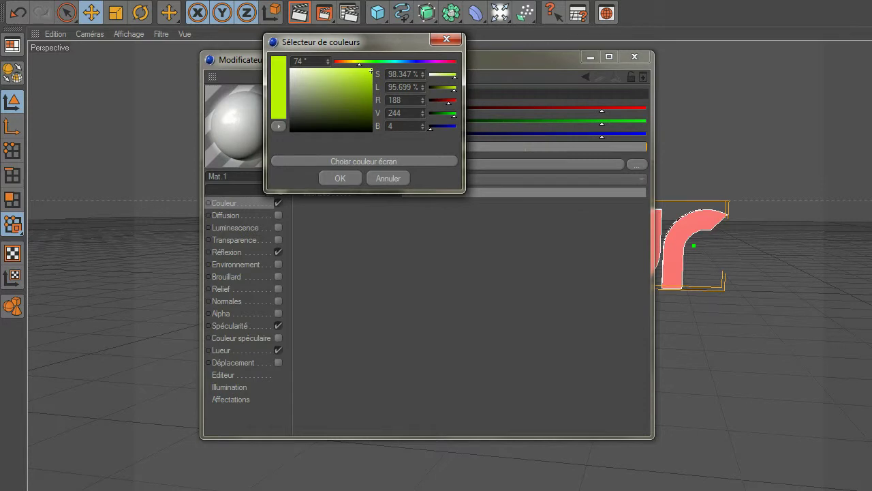
click(340, 178)
Step: Set the green material's reflection intensity to 97% with a Fresnel texture mixed at 83%, and close its editor
click(227, 252)
drag(462, 147, 594, 147)
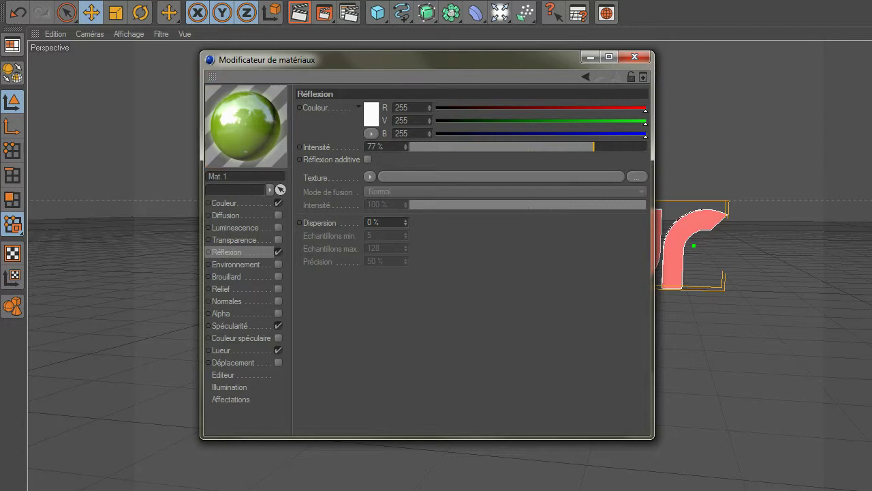
click(369, 177)
click(409, 327)
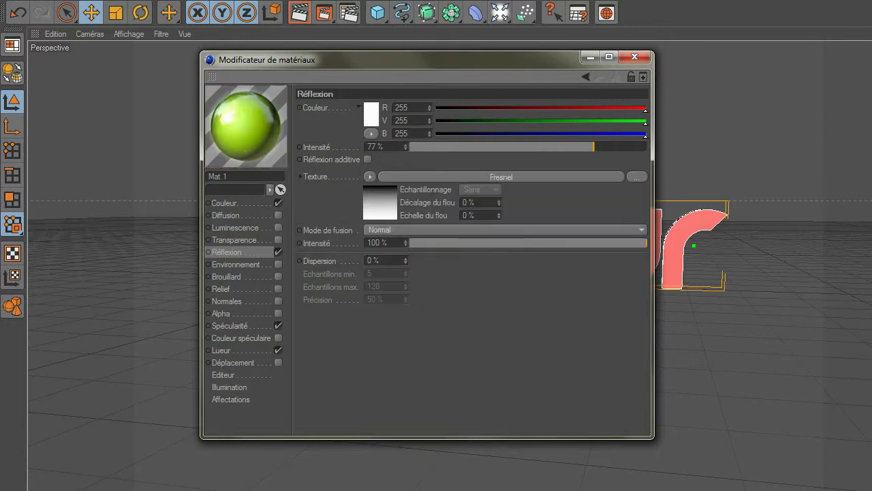
drag(646, 243, 562, 243)
drag(593, 146, 641, 147)
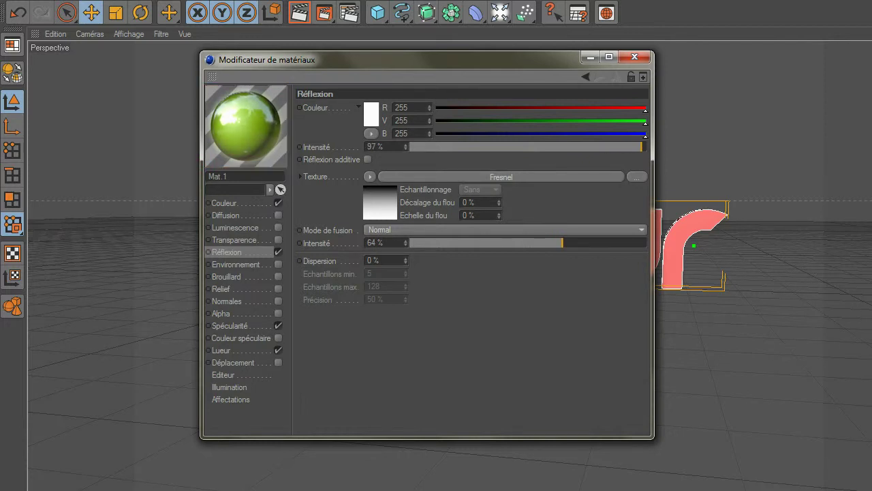
drag(563, 243, 606, 243)
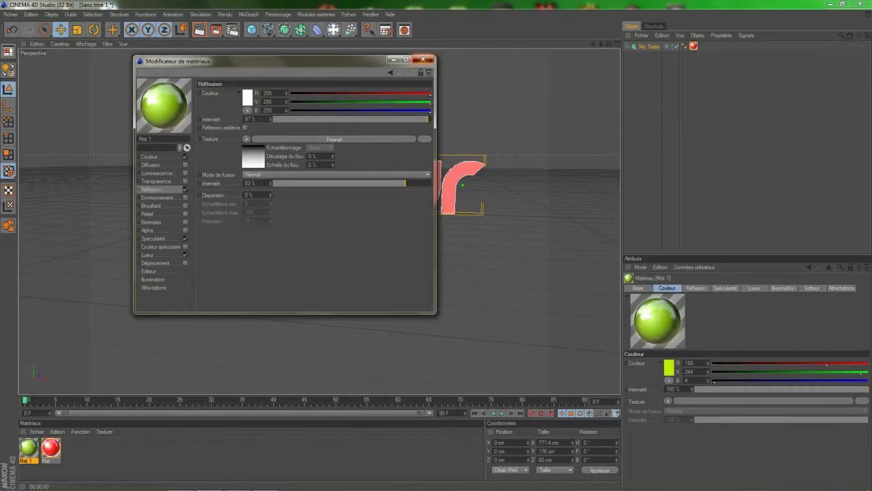
click(423, 59)
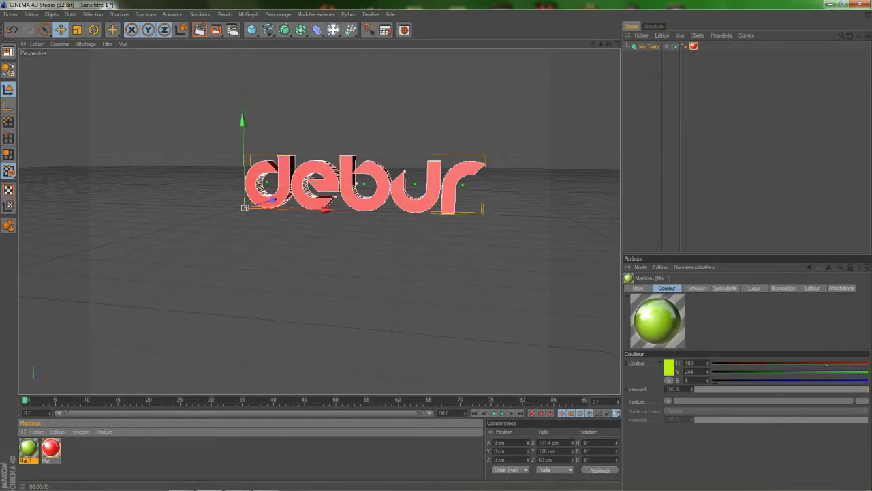
Step: Apply the green material to the debur text and render a preview of the perspective view
drag(28, 448, 283, 194)
click(199, 29)
click(199, 30)
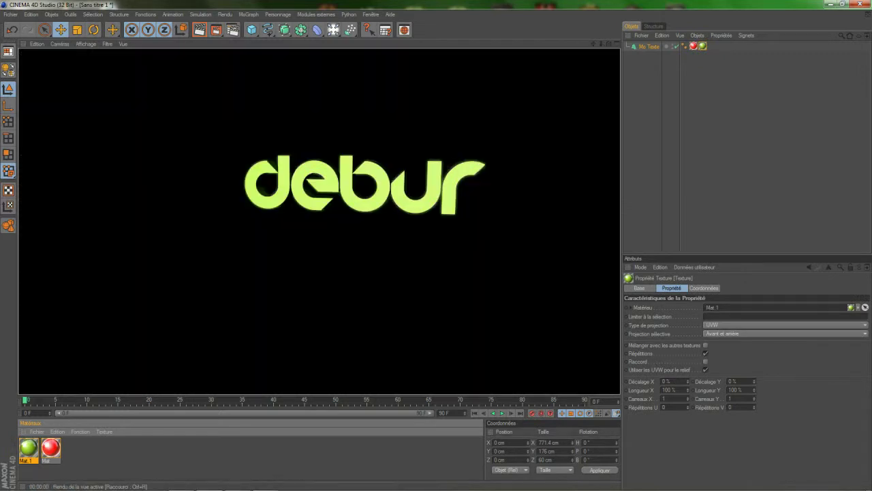
click(314, 306)
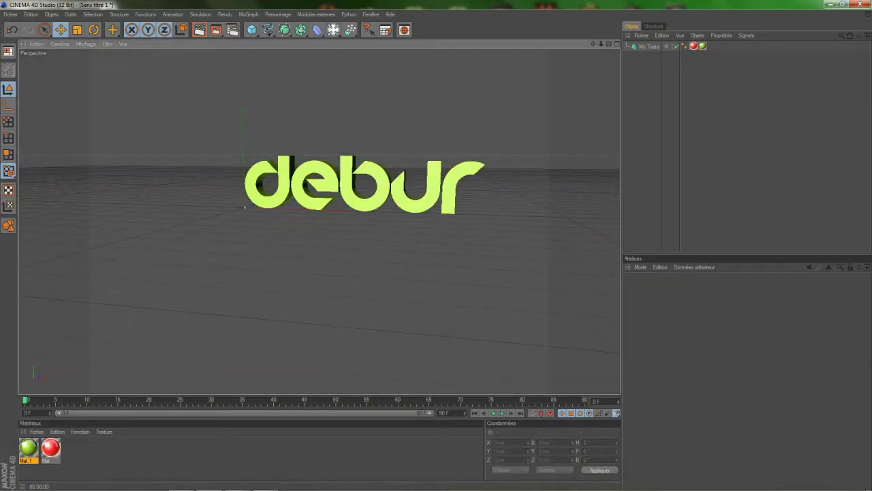
Step: Break the debur text object into 40 random pieces per letter with the Thrausi plugin and close the plugin
mouse_move(608, 44)
mouse_down()
mouse_move(601, 40)
mouse_move(611, 33)
mouse_up()
click(649, 47)
click(649, 47)
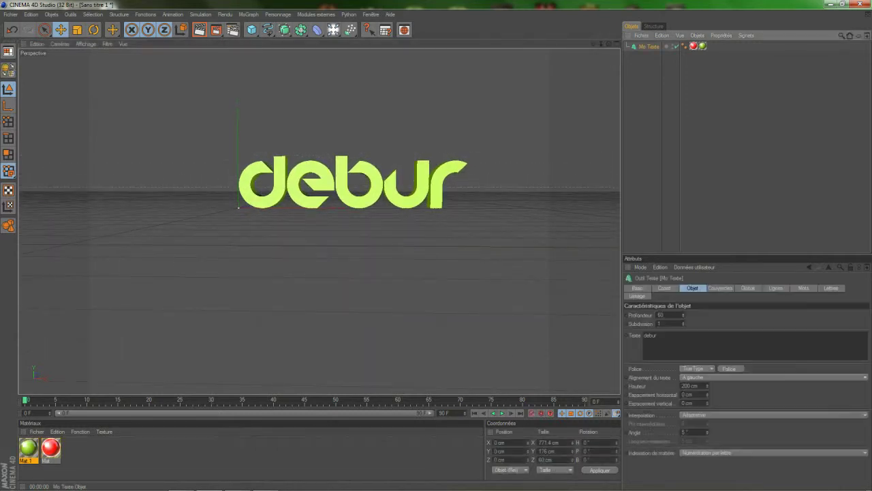
click(316, 14)
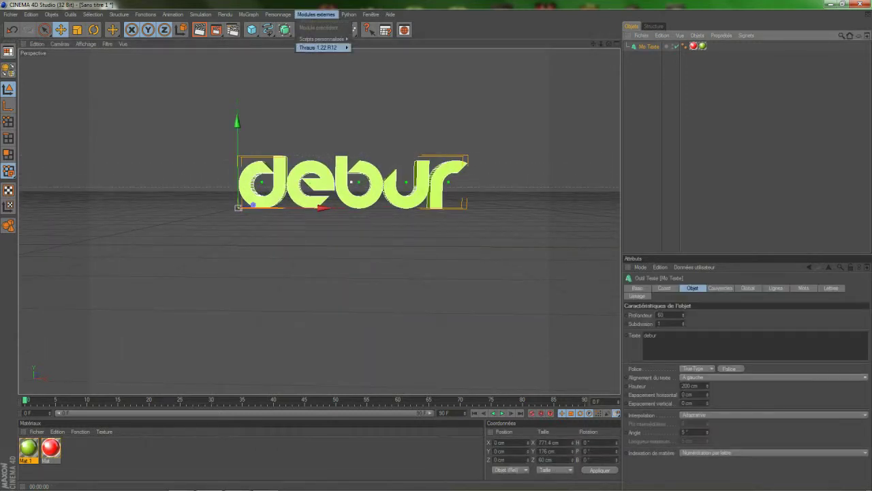
mouse_move(320, 47)
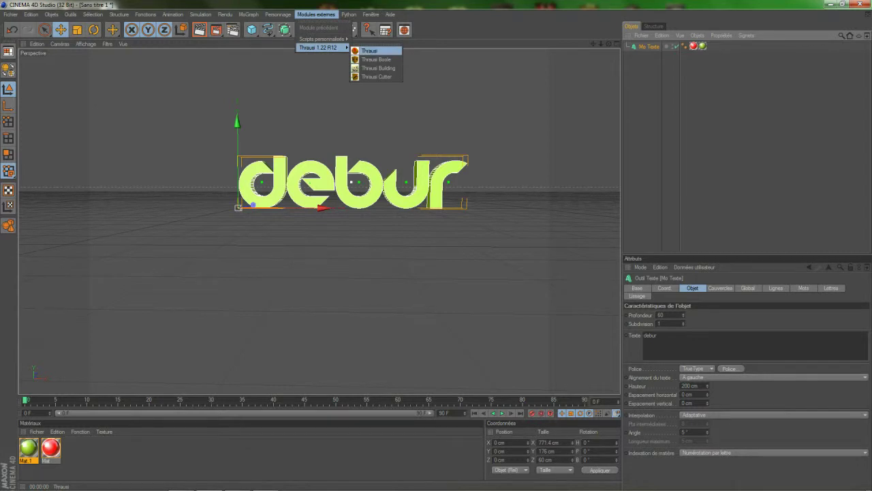
click(369, 51)
text(40)
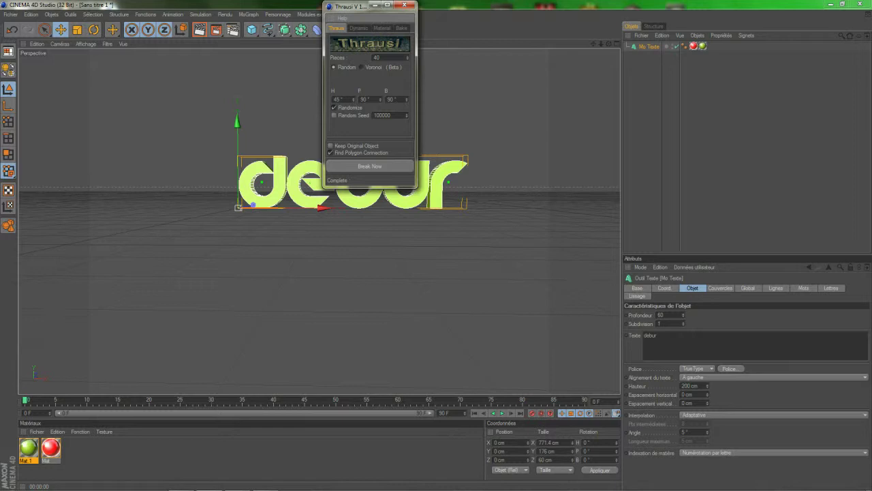
click(369, 166)
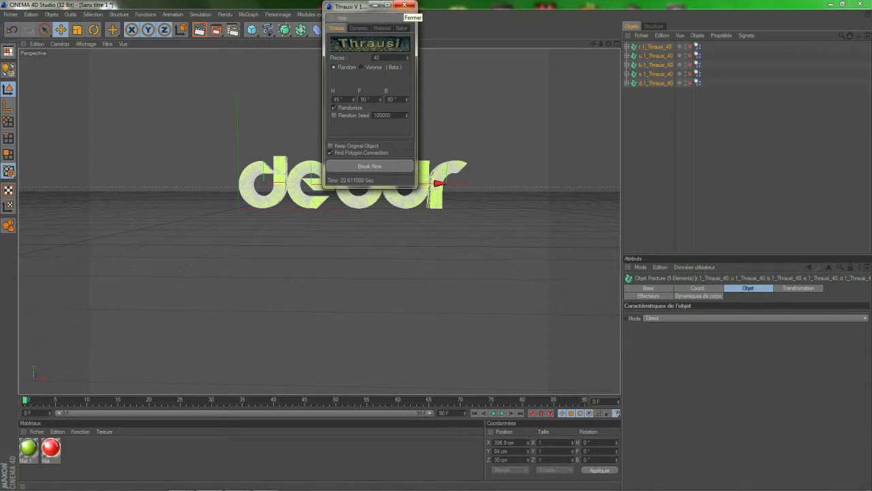
click(404, 6)
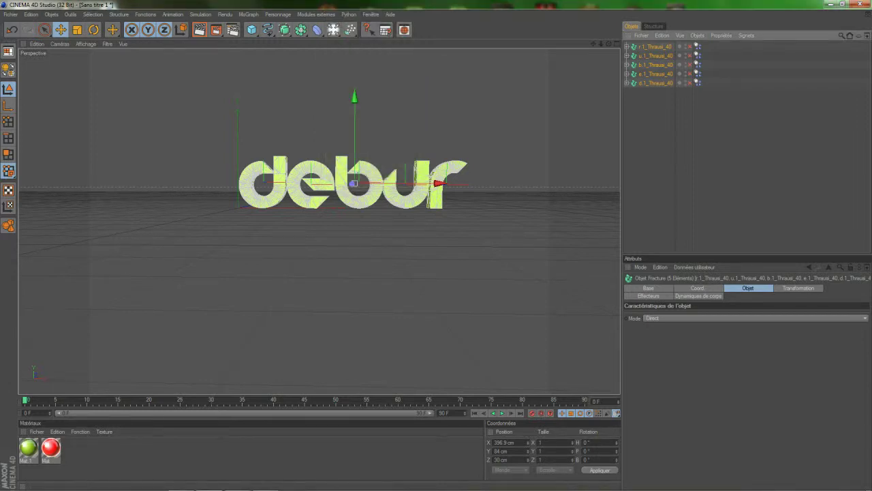
Step: Add a MoGraph Fracture object and place the five broken letter objects inside it
click(248, 15)
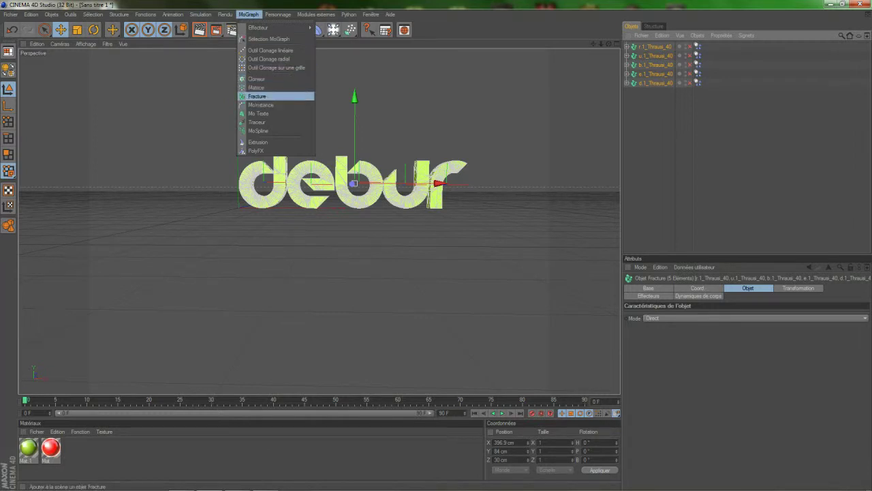
click(259, 96)
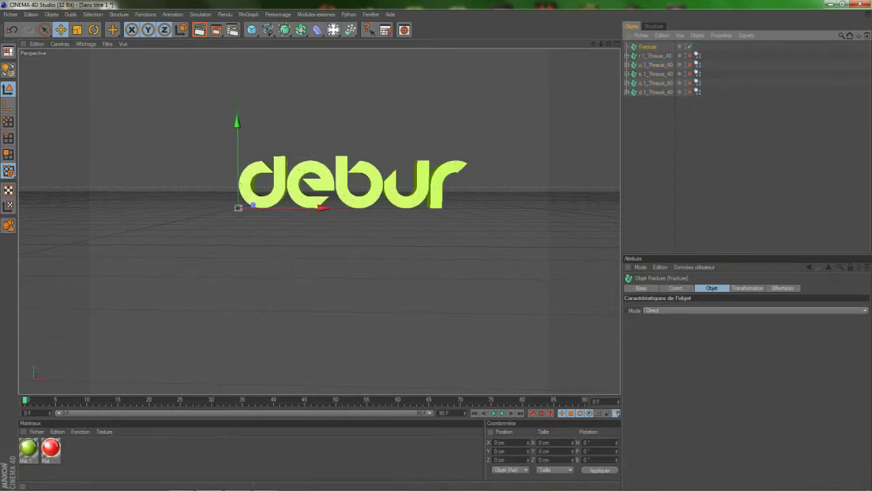
drag(651, 60, 648, 46)
click(627, 47)
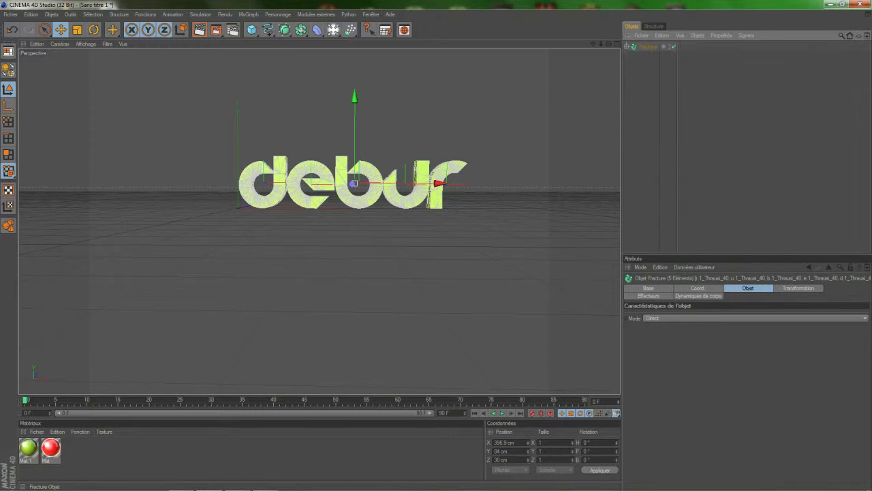
Step: Set the H rotation in the transformation of the five letter objects to 10° and render a preview
click(698, 289)
click(798, 289)
click(698, 296)
click(649, 296)
click(698, 297)
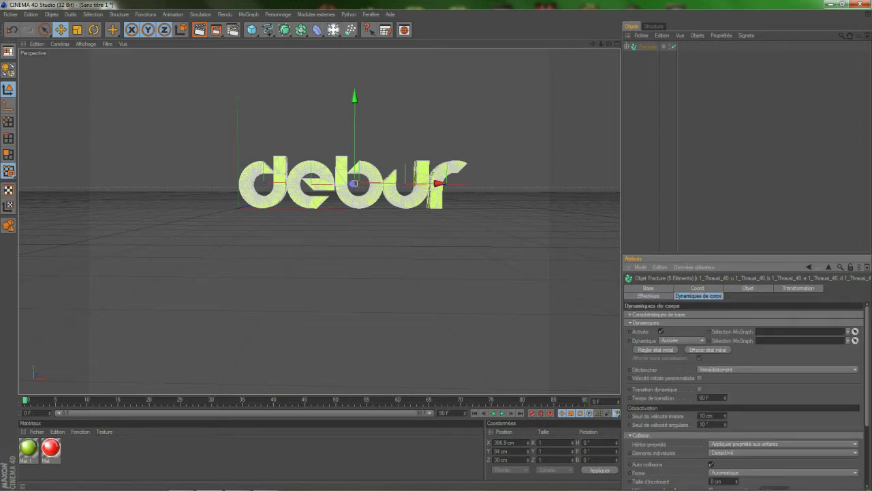
click(799, 287)
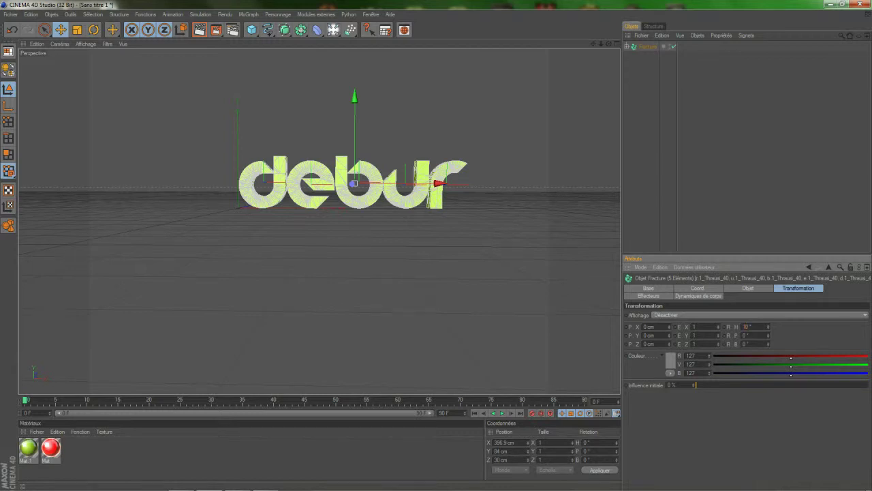
click(737, 136)
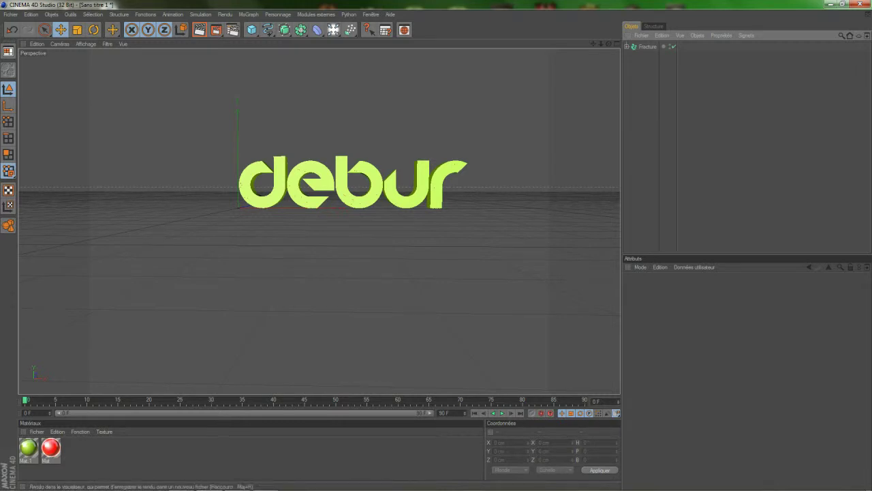
key(ctrl+r)
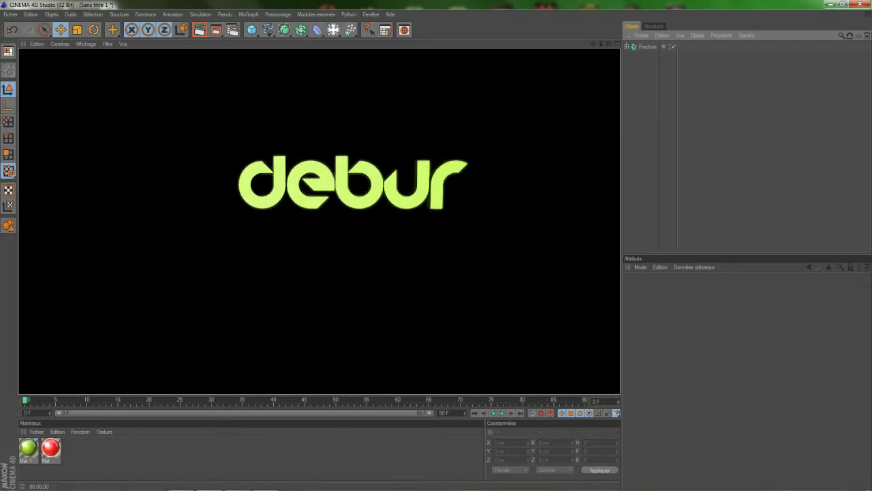
Step: Set the parent Fracture object's H rotation in its transformation to 10° and render a preview
click(647, 47)
click(745, 318)
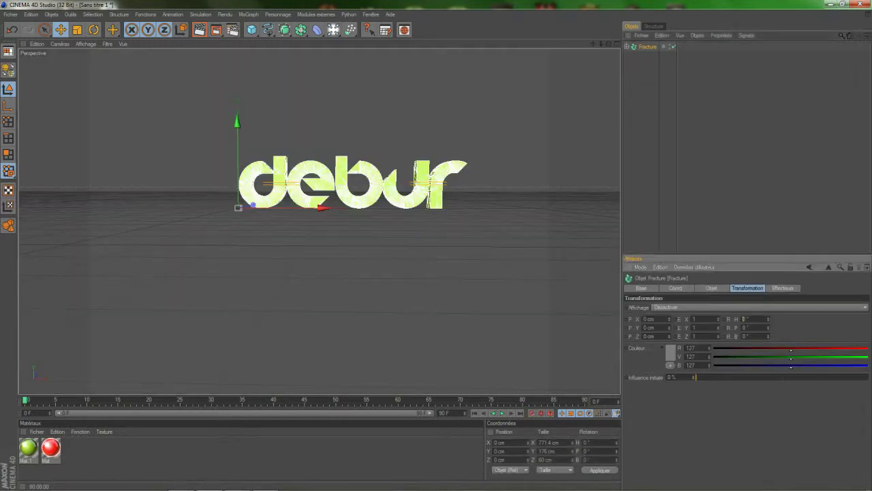
text(1)
click(722, 136)
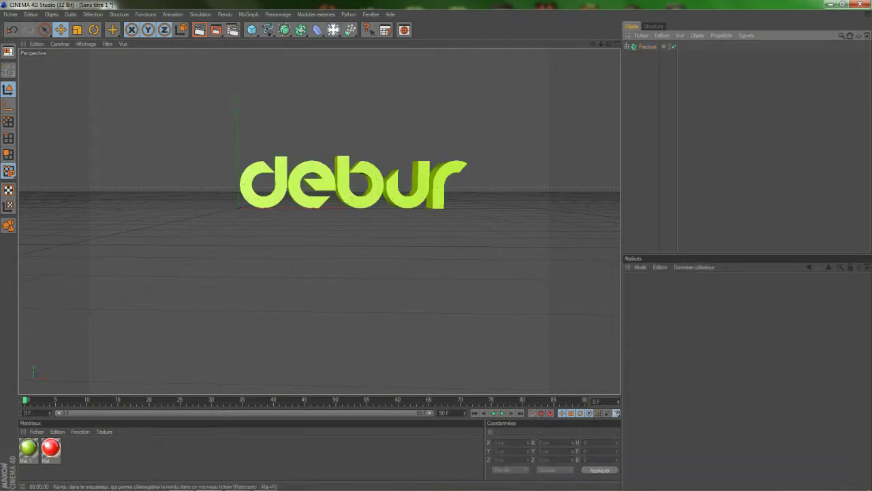
click(199, 30)
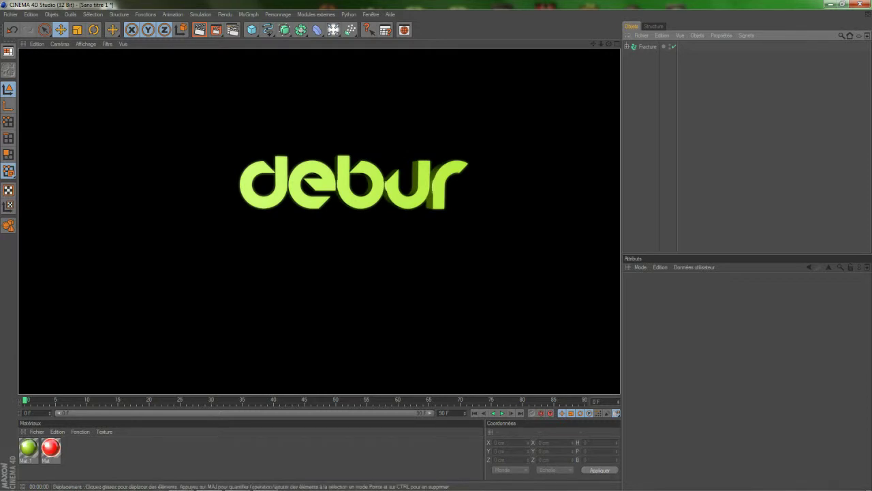
Step: Set the parent Fracture object's H rotation in its transformation to 20°
click(647, 47)
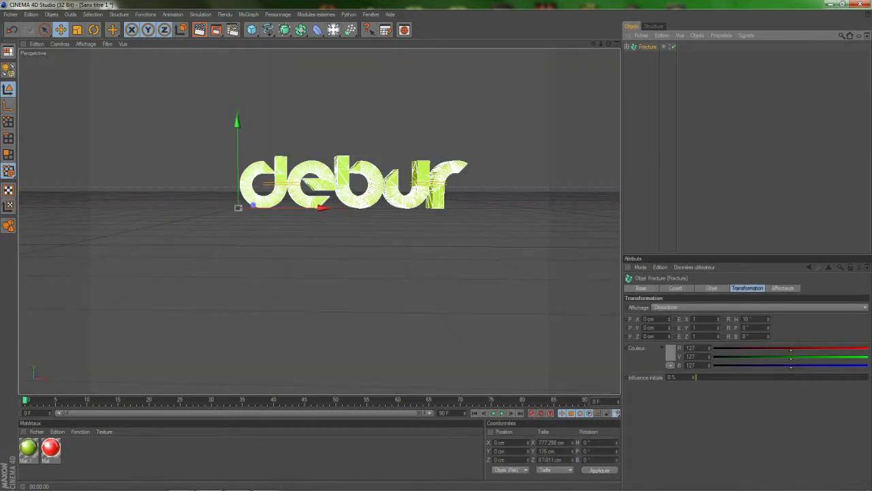
click(744, 319)
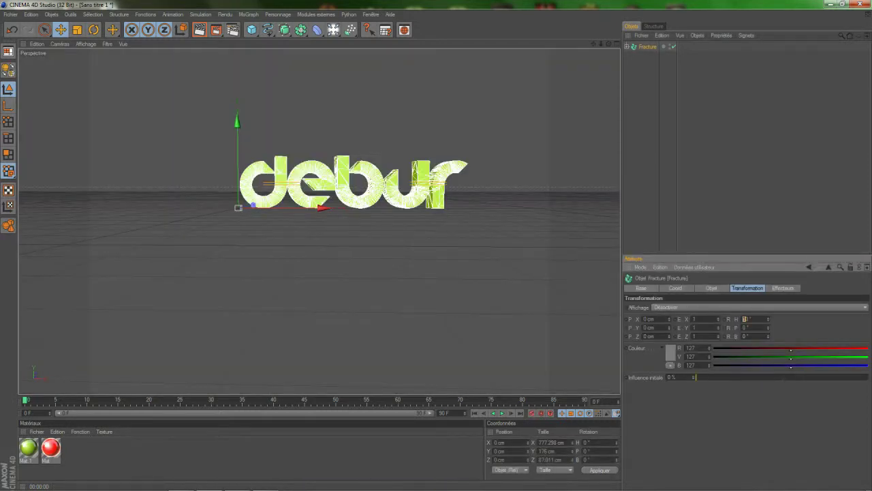
text(20)
key(Return)
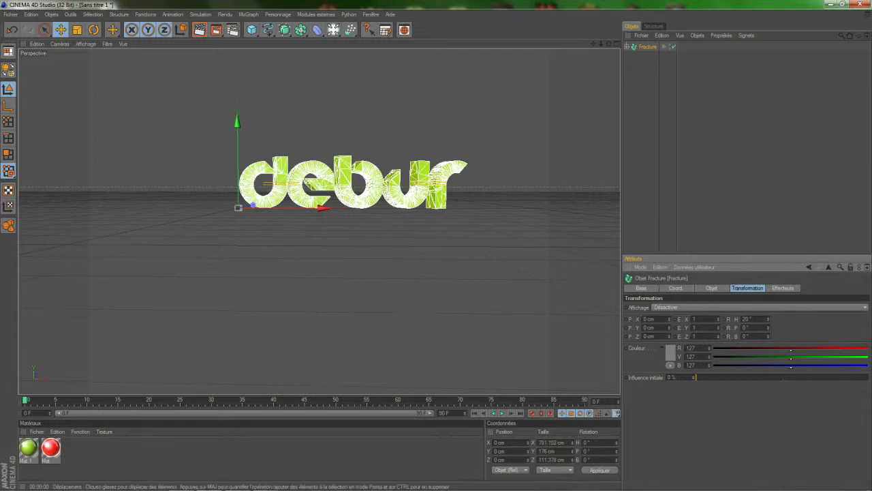
Step: Undo the H rotation changes and the grouping of the five letter objects under the Fracture object
click(11, 29)
click(12, 29)
click(12, 29)
click(12, 29)
click(11, 29)
click(11, 29)
click(11, 29)
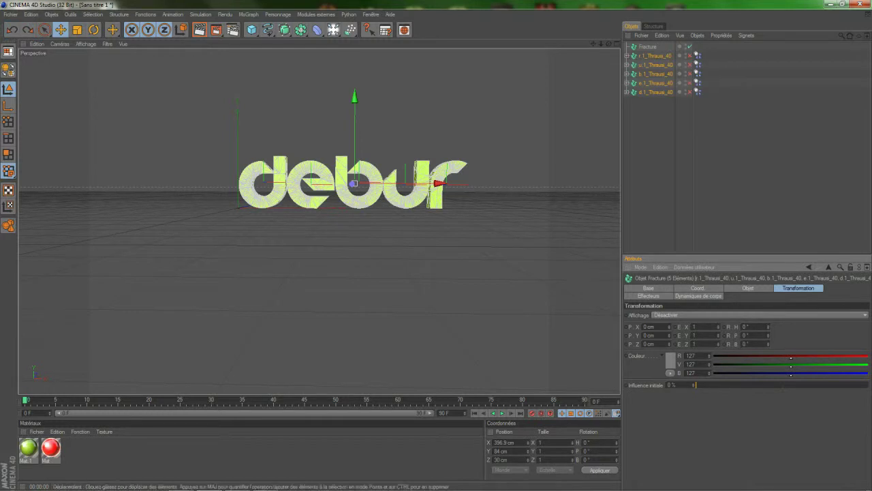
Step: Place the five broken letter objects inside the Fracture object again
drag(663, 123, 649, 47)
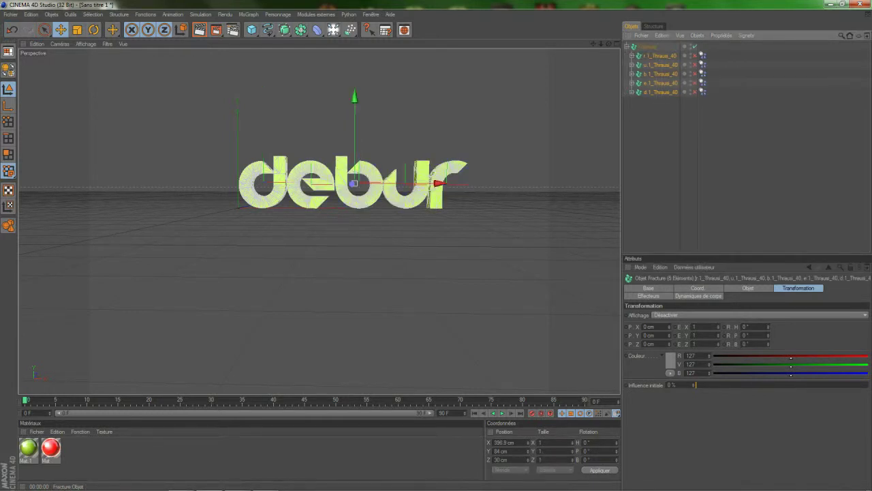
click(627, 46)
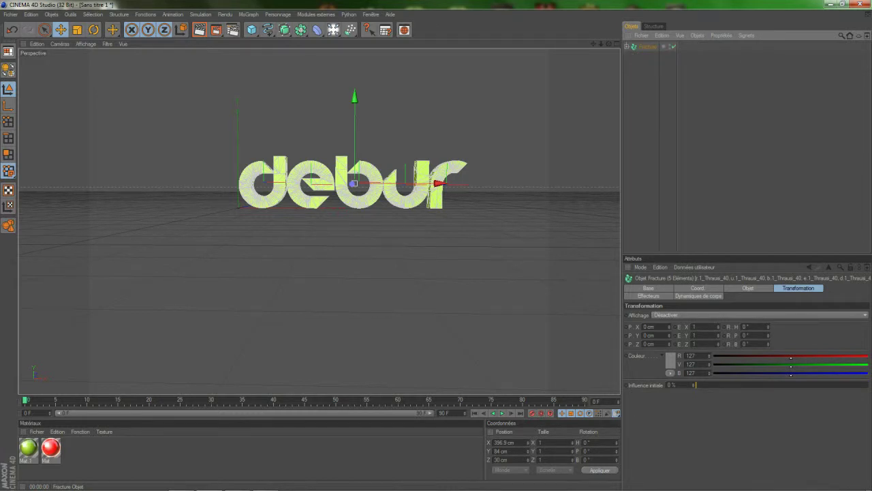
click(643, 85)
Step: Delete the five Thrausi parent objects while keeping their pieces inside the Fracture object, and select the Fracture object
click(627, 46)
drag(653, 116, 658, 54)
click(697, 36)
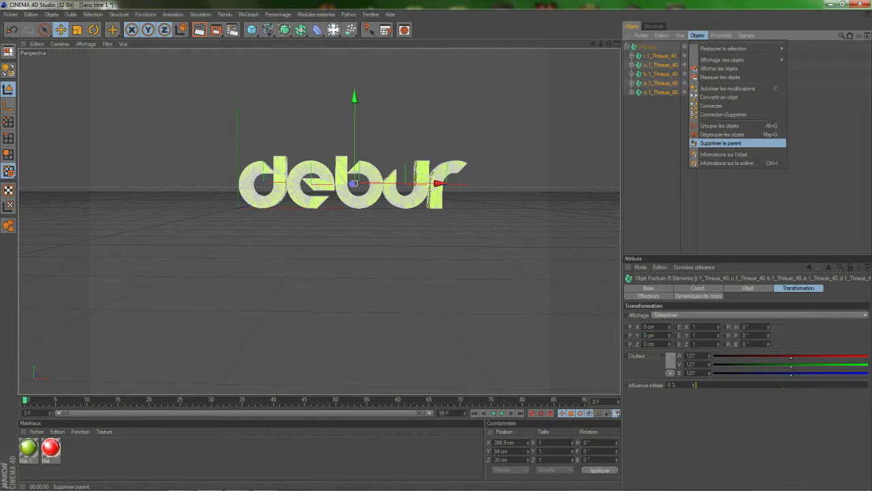
click(721, 144)
scroll(746, 147, down, 20)
scroll(750, 147, up, 5)
click(627, 47)
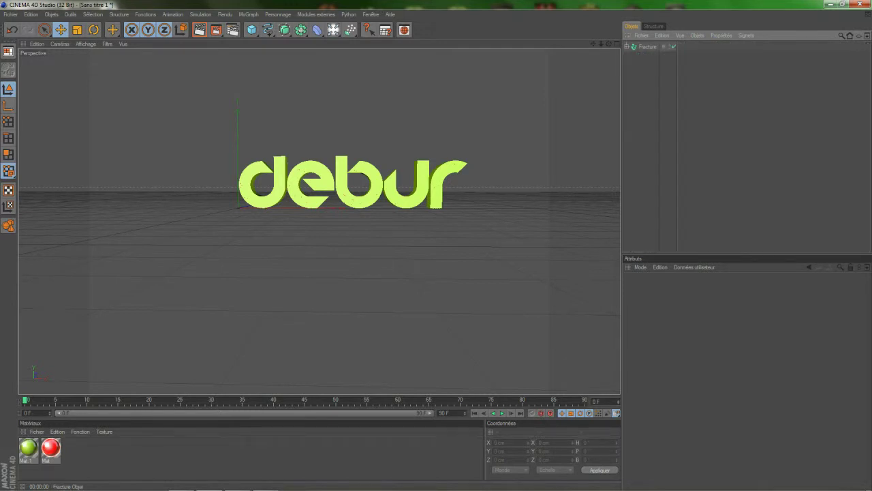
click(648, 47)
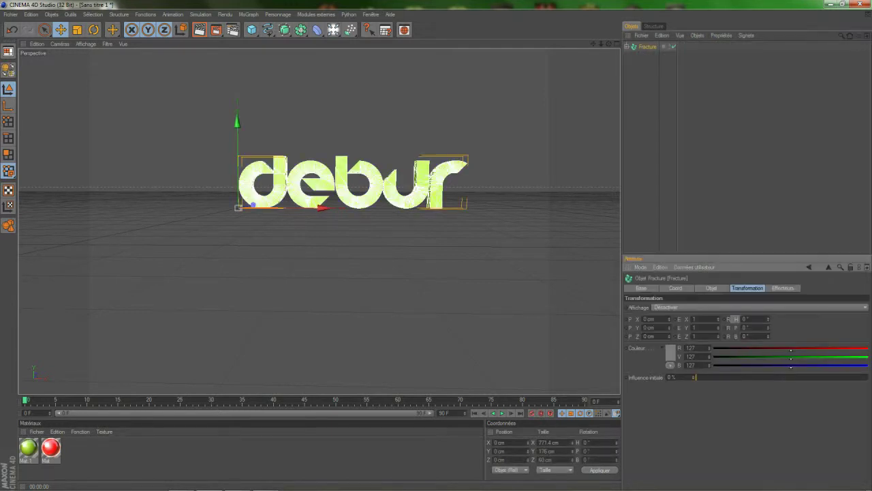
Step: Set the Fracture object's H rotation in its transformation to 10° and render the active view to check the cracked text up close
text(10)
key(Return)
click(199, 29)
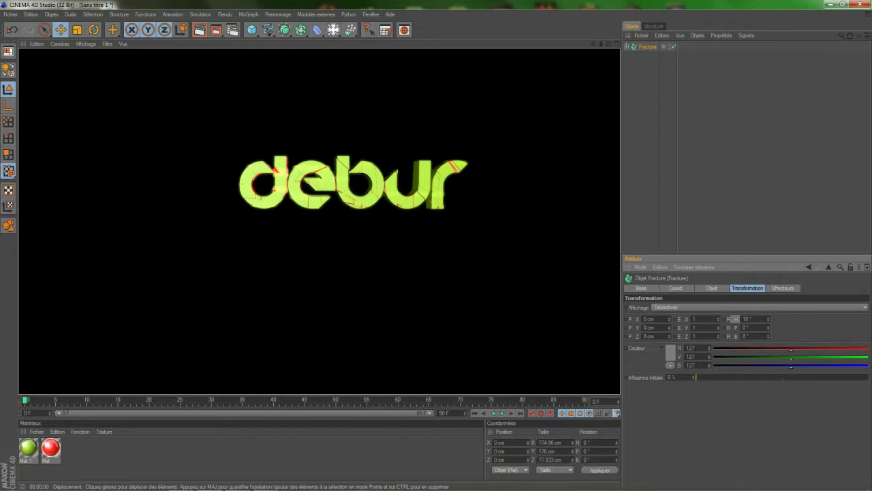
scroll(319, 222, up, 5)
click(199, 29)
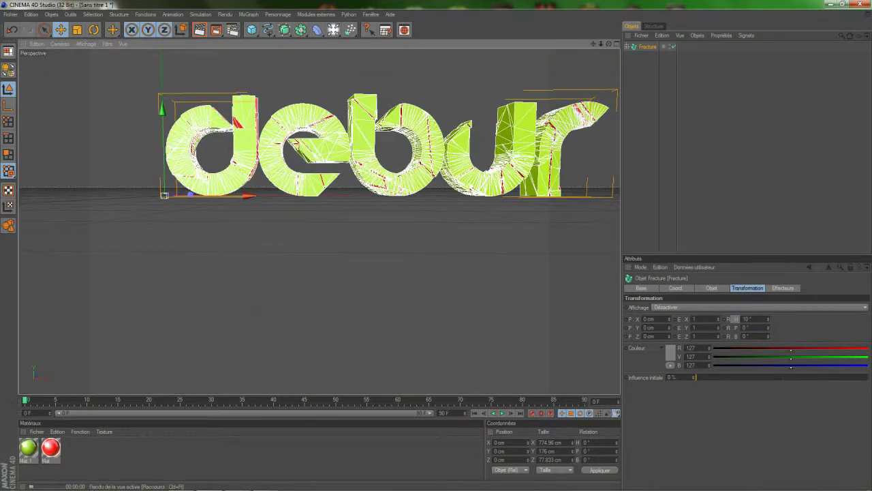
click(199, 29)
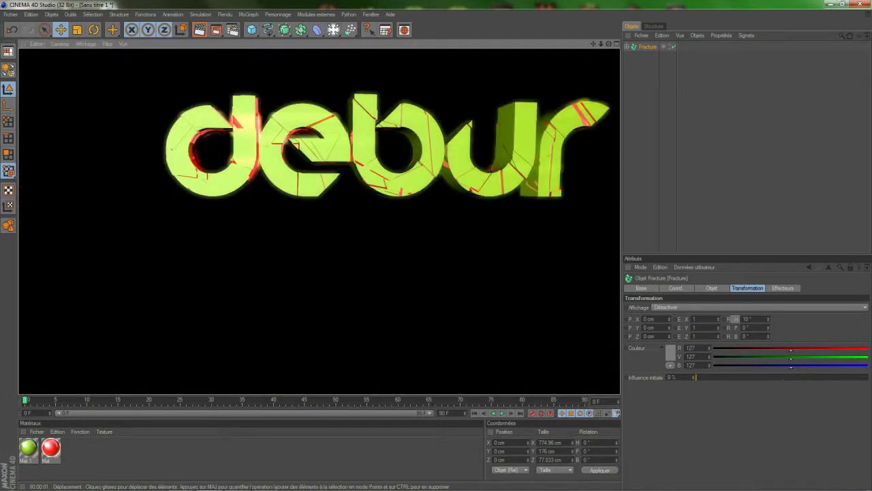
scroll(319, 221, down, 3)
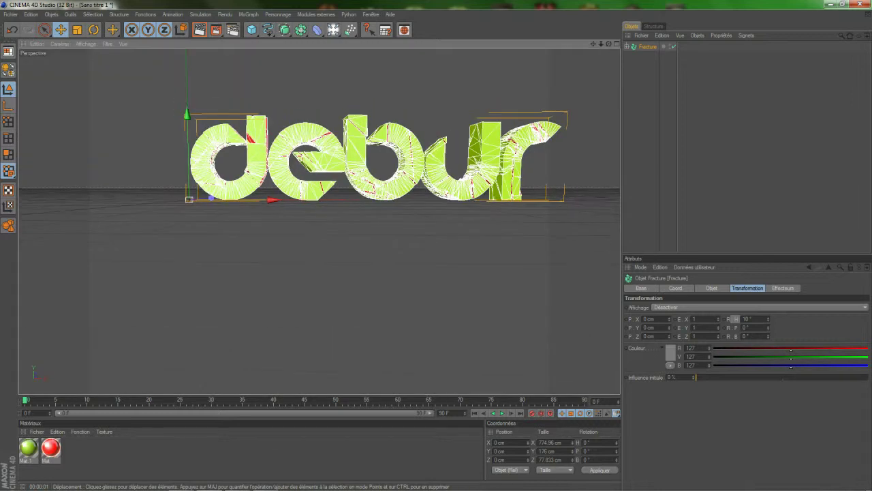
Step: Add a MoGraph Simple effector to the Fracture object and set its Y position parameter to 0 cm
click(649, 129)
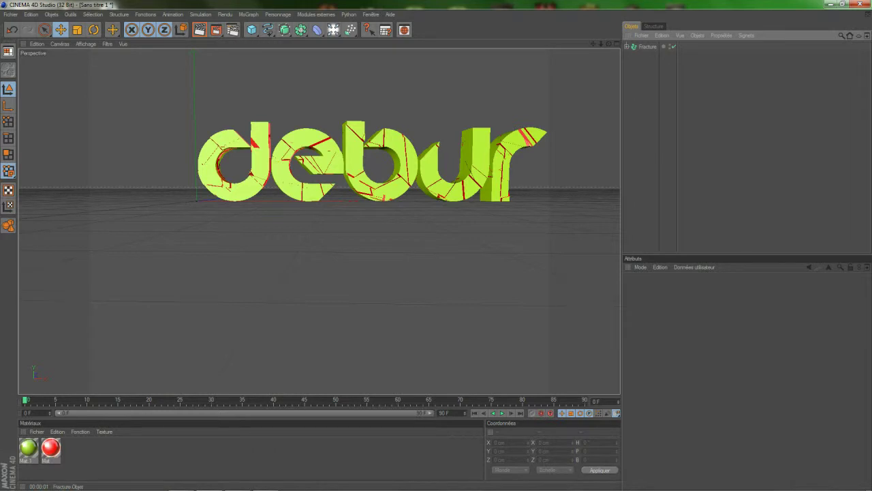
scroll(368, 164, down, 2)
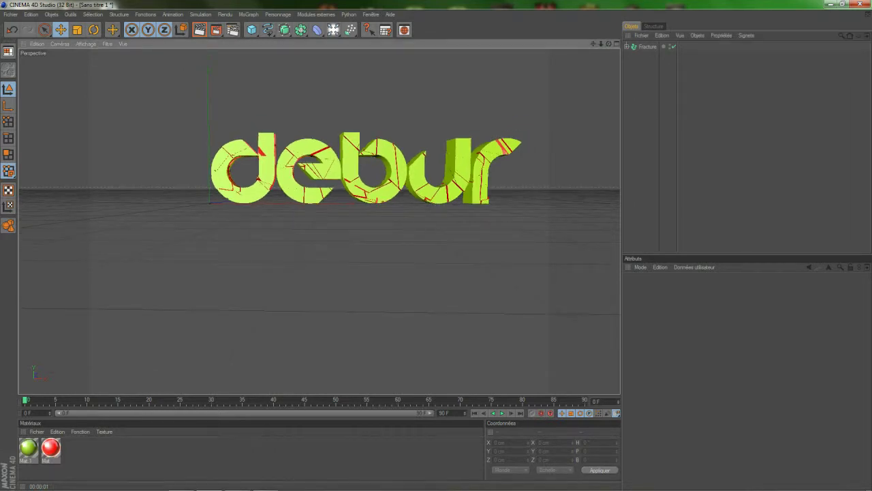
drag(608, 43, 541, 55)
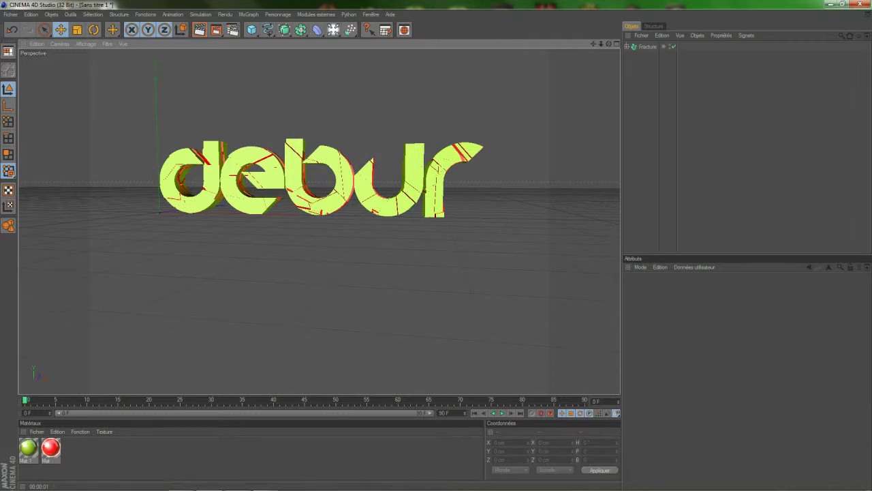
click(648, 47)
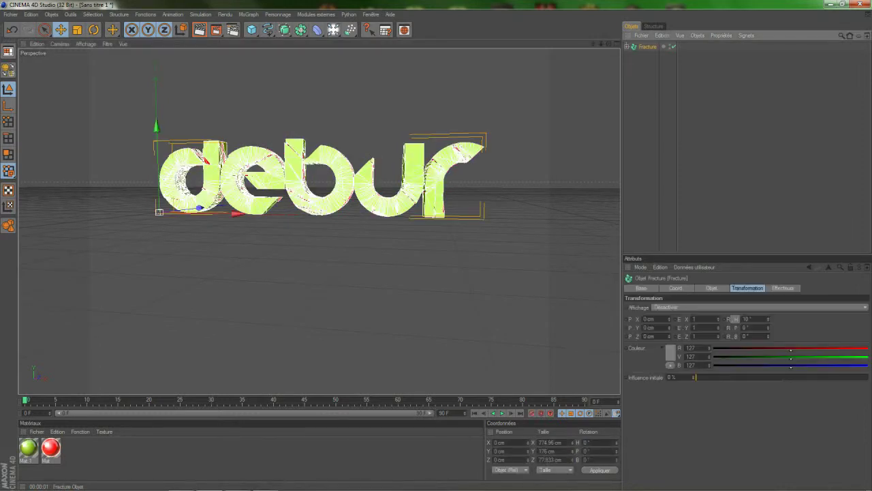
click(249, 15)
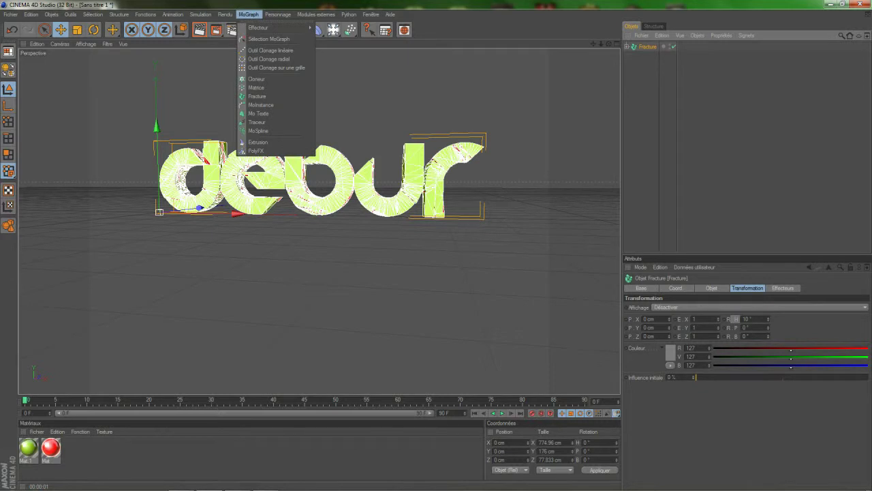
mouse_move(262, 28)
click(348, 38)
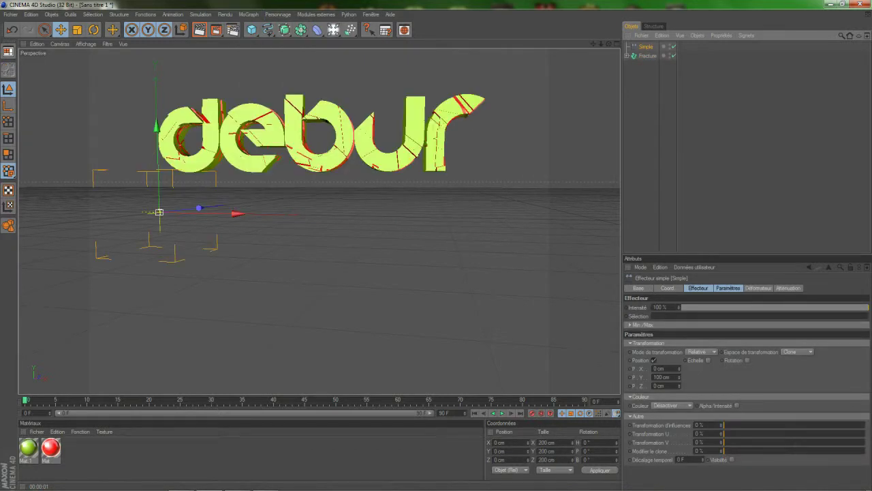
drag(657, 377, 654, 377)
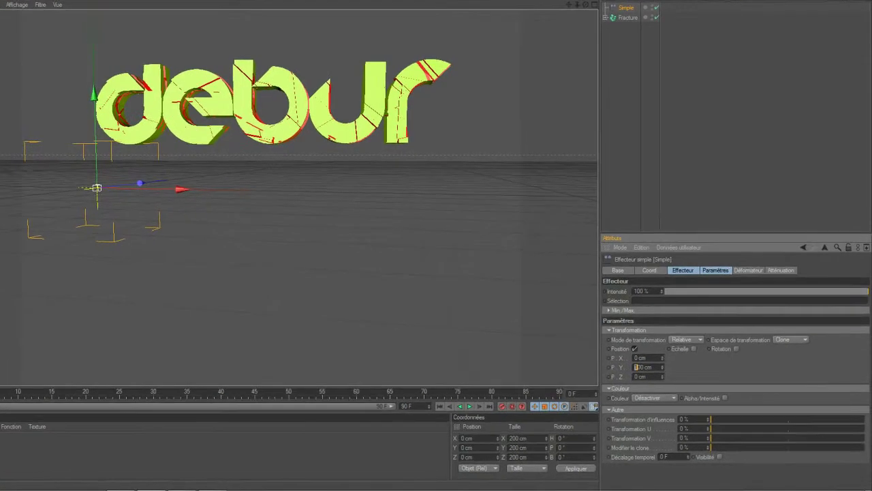
key(BackSpace)
key(Return)
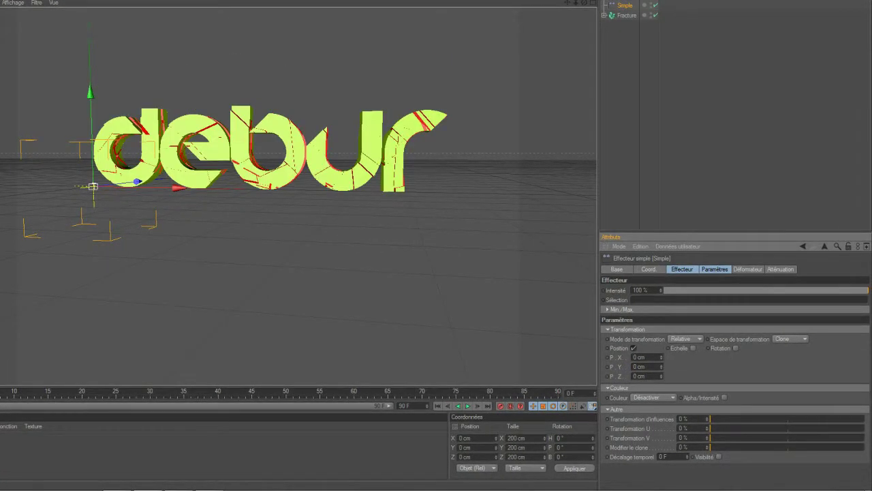
Step: Set the Simple effector's transformation mode to Absolue and enable uniform scale and rotation in its parameters
click(686, 339)
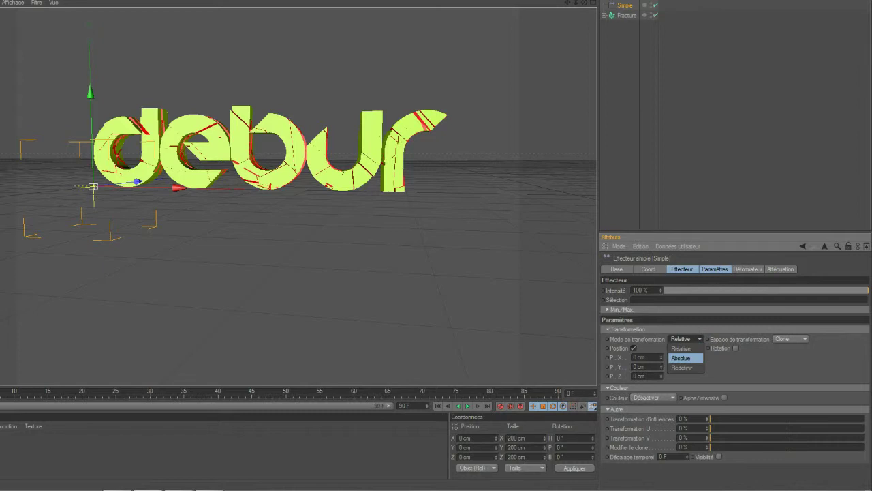
click(681, 358)
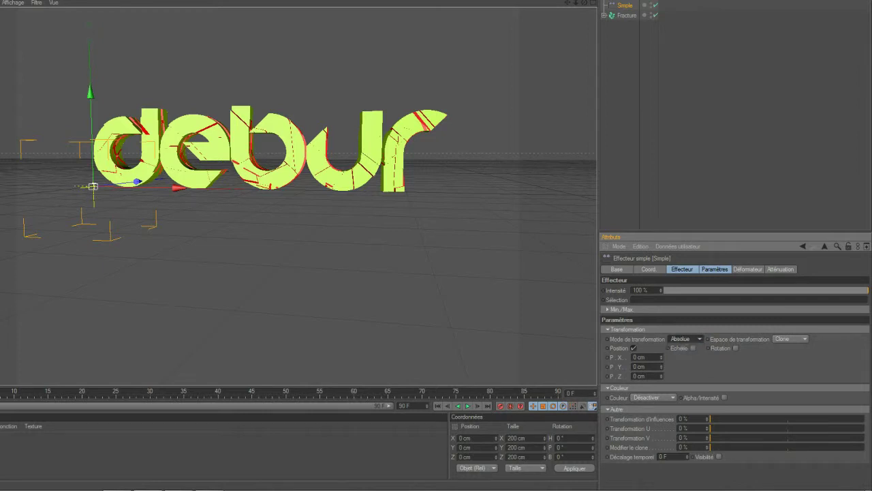
click(693, 349)
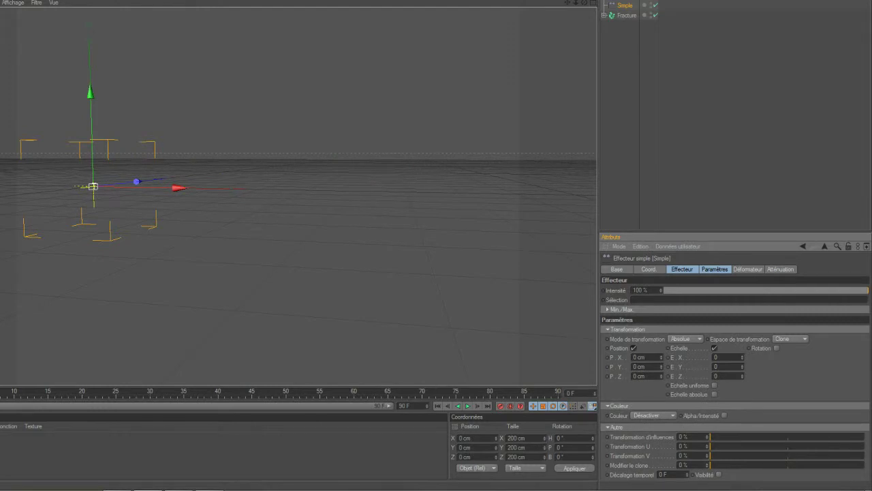
click(714, 385)
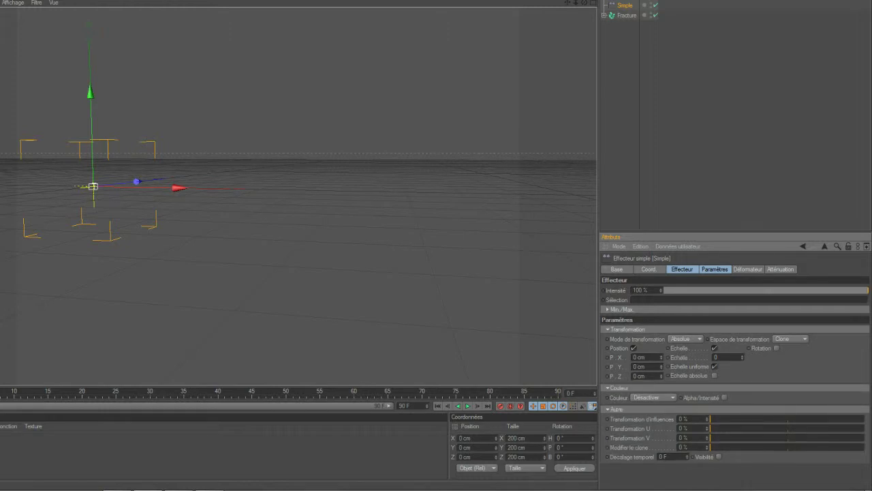
click(777, 347)
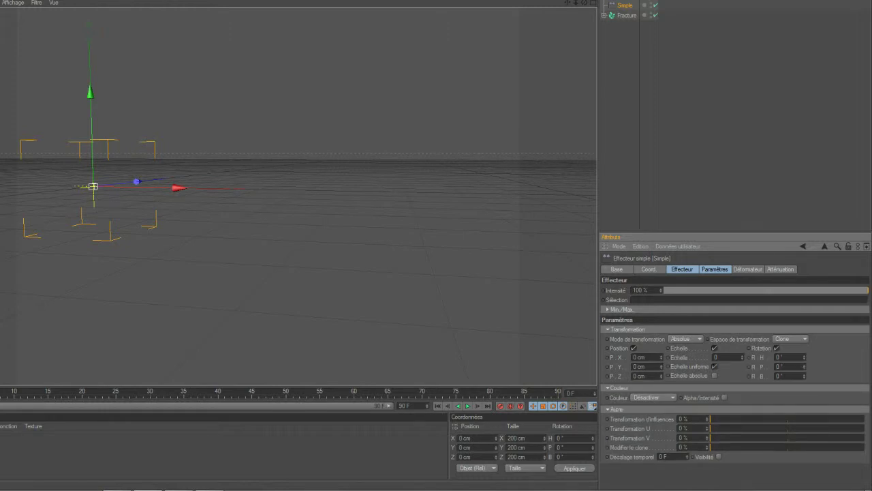
Step: Give the Simple effector a Linéaire falloff shape with the attenuation at 100%
click(780, 269)
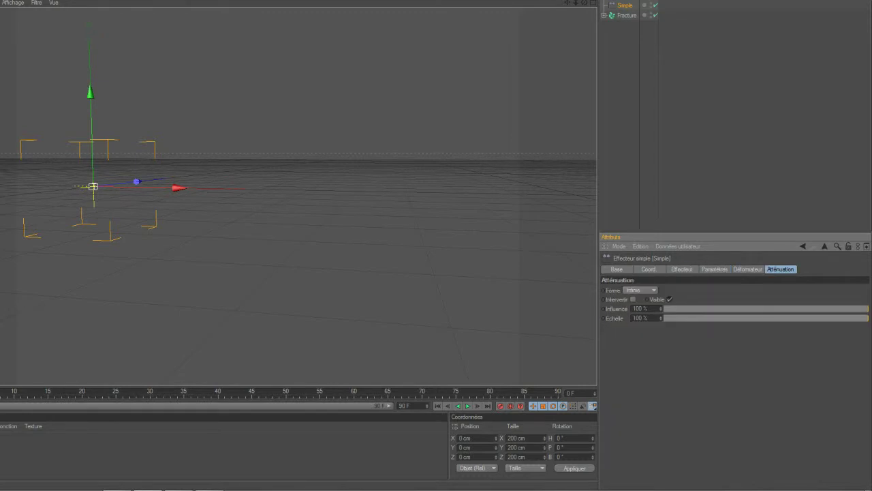
click(640, 289)
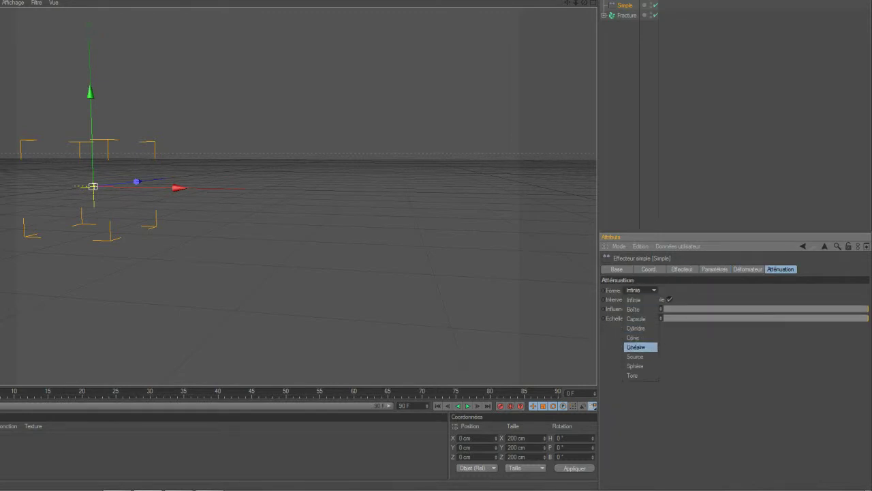
click(636, 347)
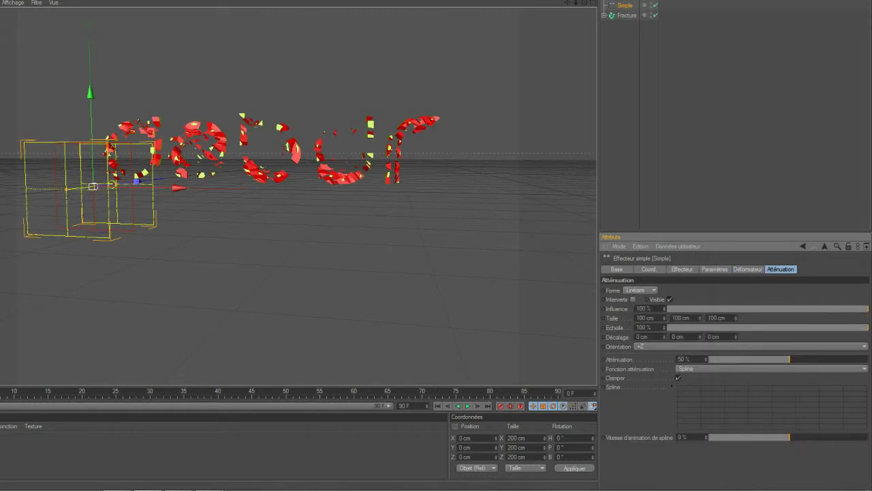
drag(789, 360, 868, 359)
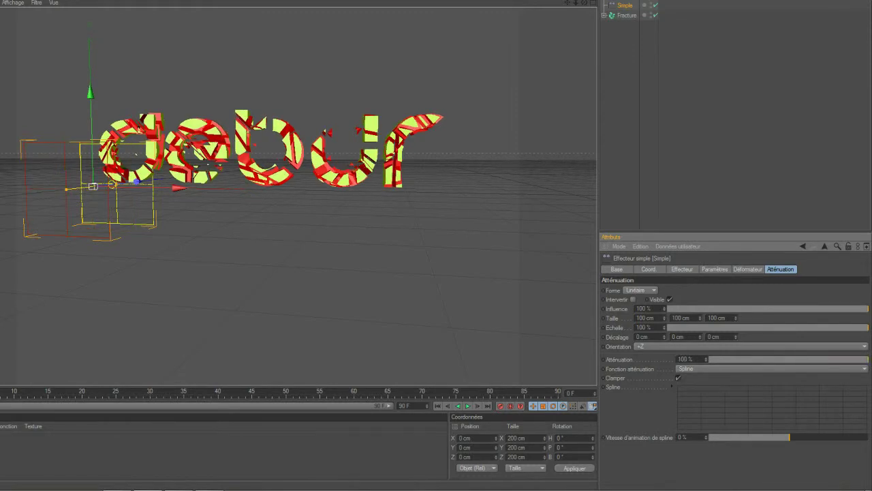
Step: Set the Simple effector's H rotation coordinate to 90° and move it along the text to about X 892 cm
click(649, 270)
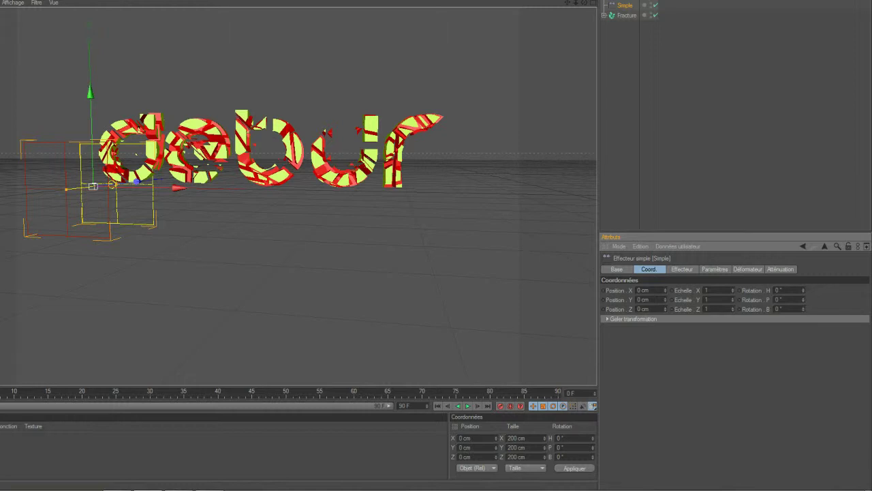
text(9)
text(90)
key(Return)
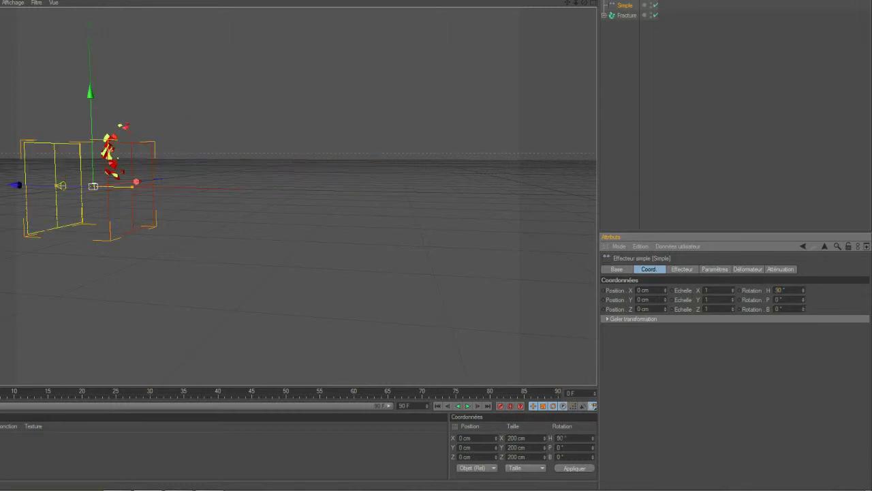
drag(16, 184, 400, 187)
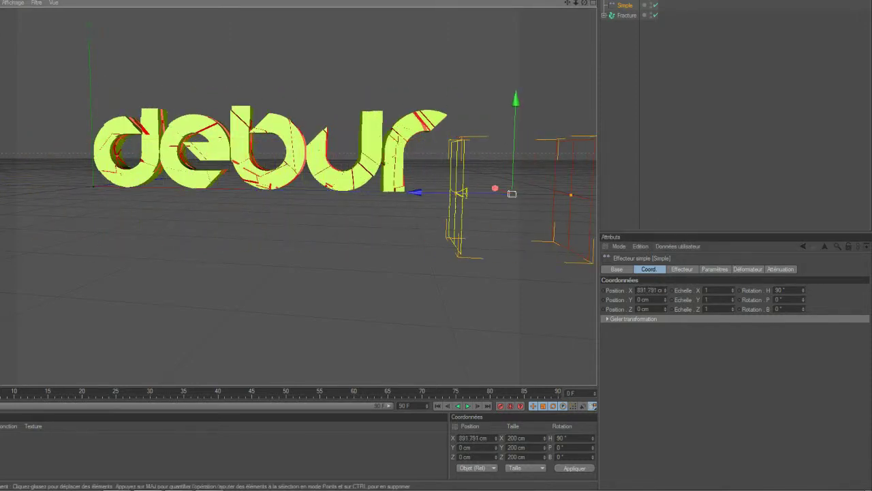
Step: Set the Simple effector's uniform scale to -3 and move it back across the text to about X -214 cm
click(683, 269)
click(715, 269)
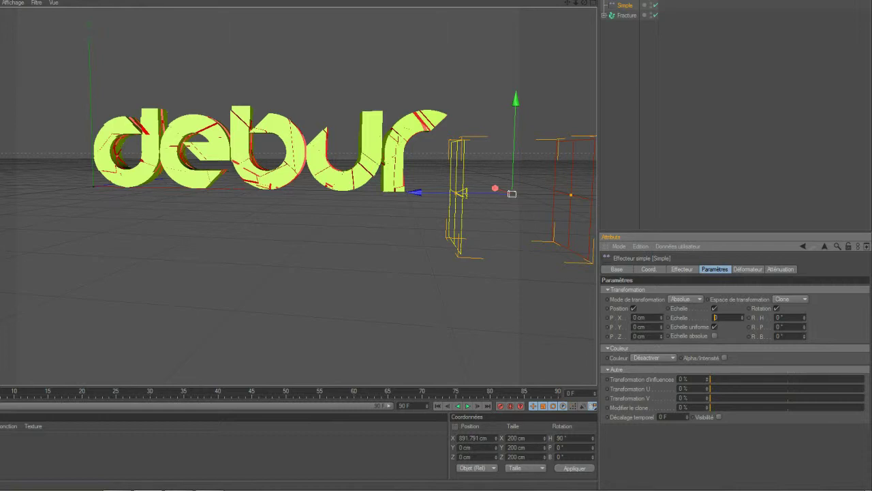
double_click(718, 318)
drag(417, 193, 28, 186)
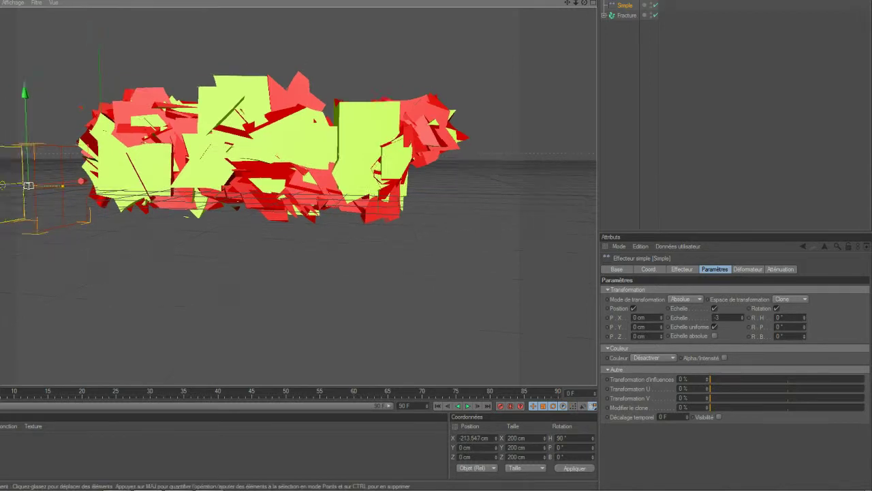
scroll(271, 196, down, 1)
drag(584, 2, 597, 22)
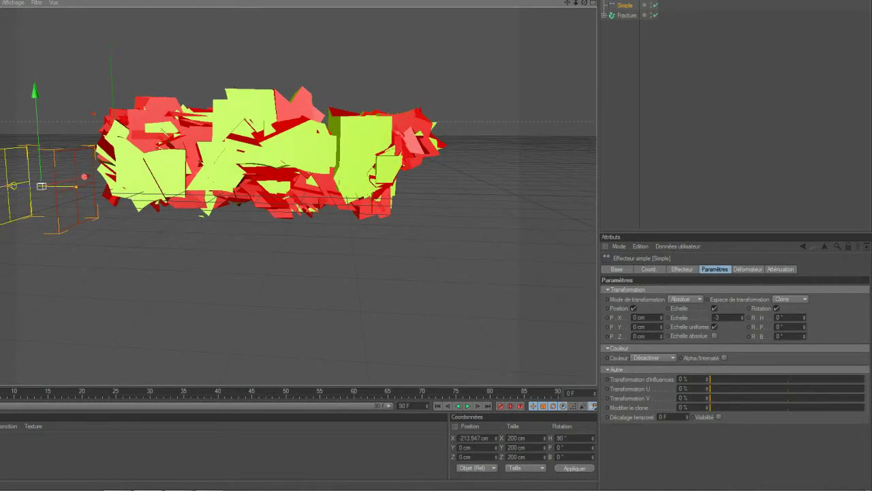
Step: Set the Simple effector's rotation parameters to H 58°, P -148° and B 109°
drag(805, 318, 804, 307)
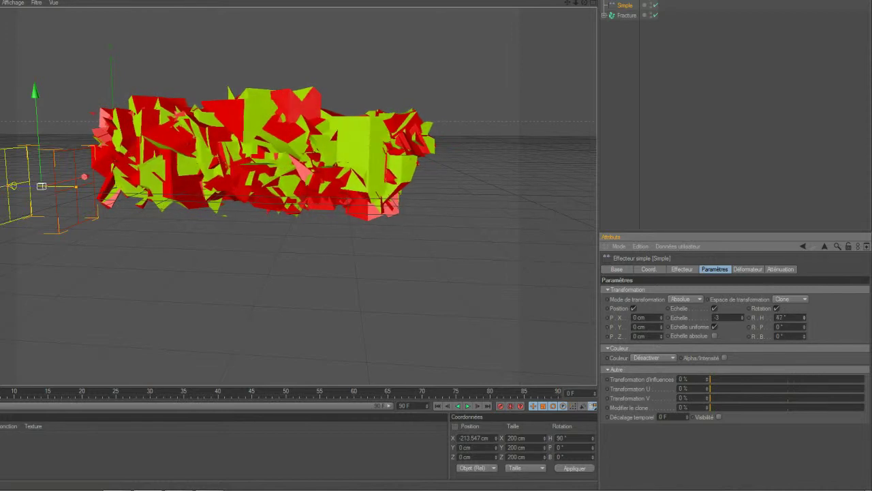
drag(804, 327, 804, 332)
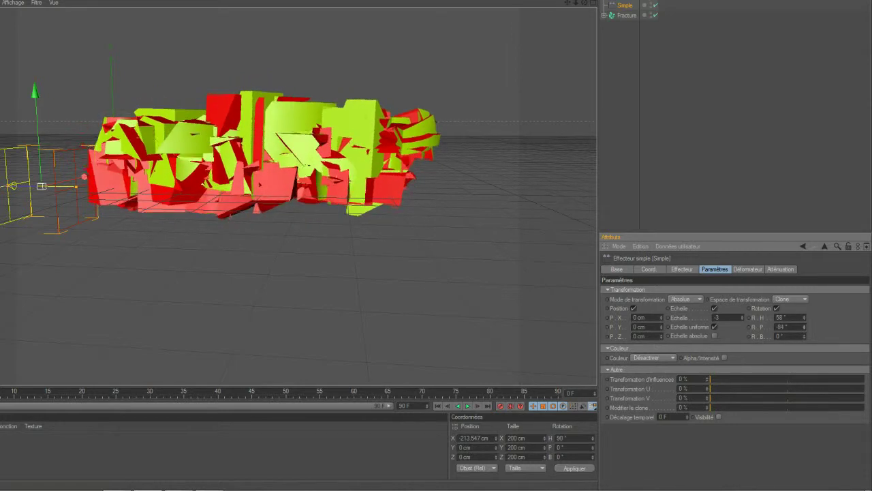
drag(804, 327, 804, 330)
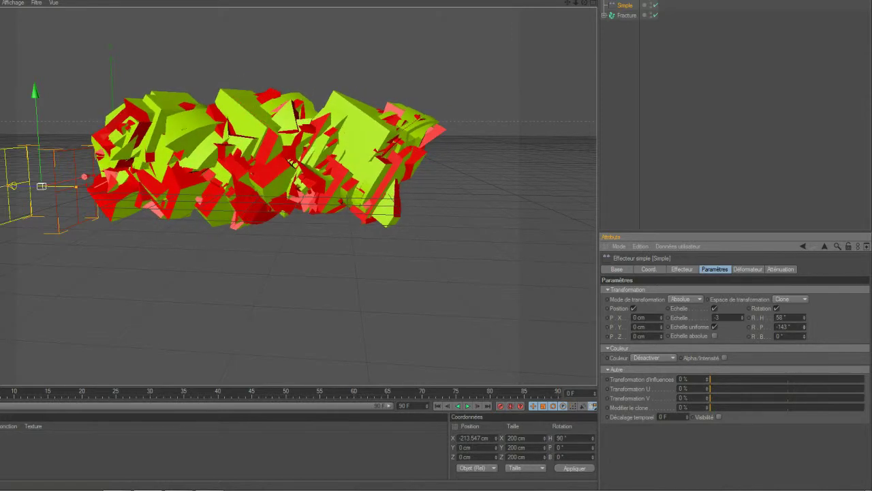
drag(805, 336, 804, 337)
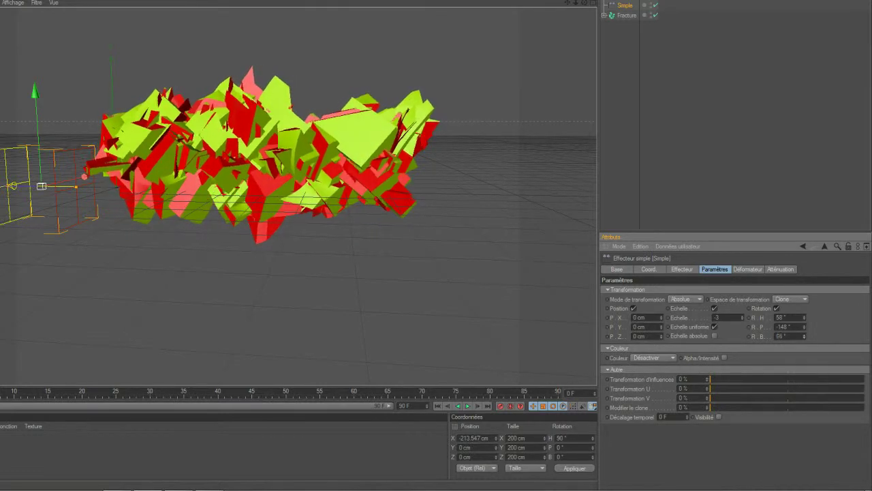
drag(805, 336, 804, 334)
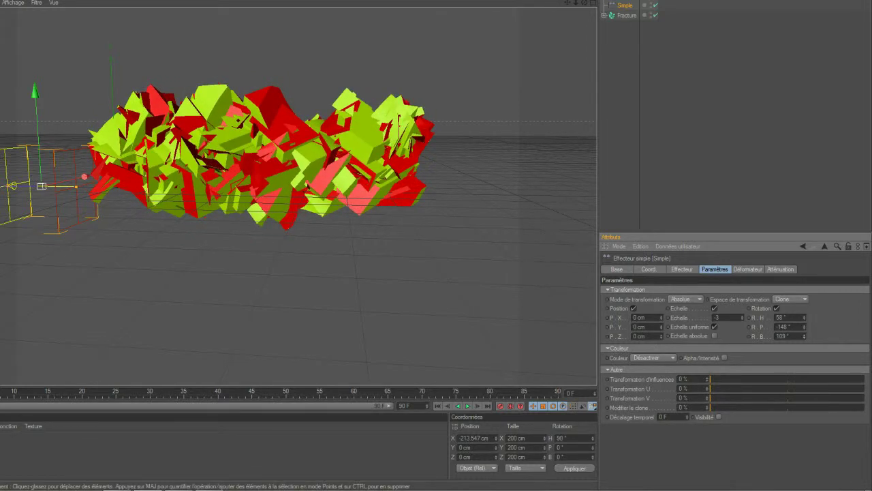
Step: Move the Simple effector further away from the text to about X -430 cm and deselect it
click(450, 280)
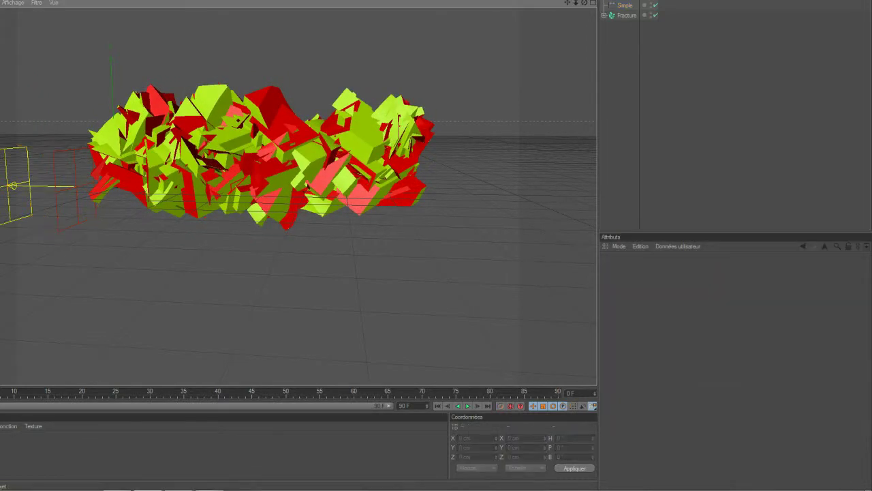
click(625, 6)
drag(0, 185, 22, 177)
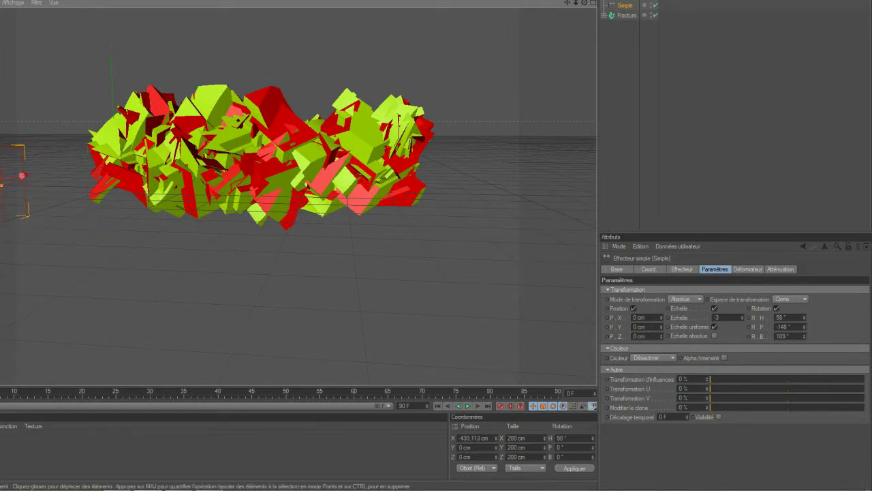
click(736, 129)
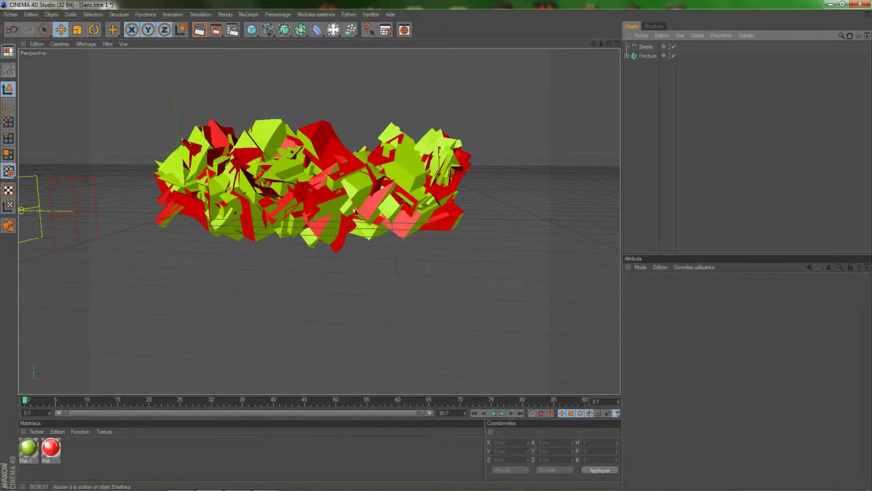
Step: Add a floor (Sol) object to the scene and set its scale to 500 on X, Y and Z
click(333, 29)
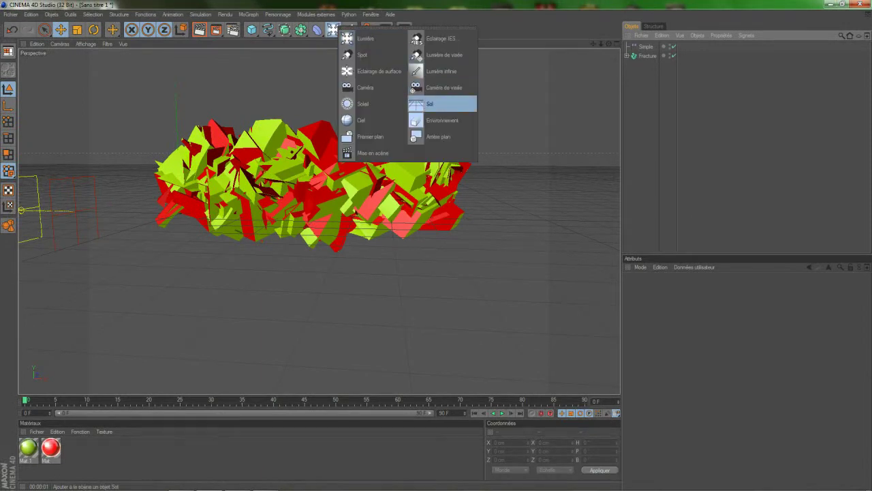
click(431, 103)
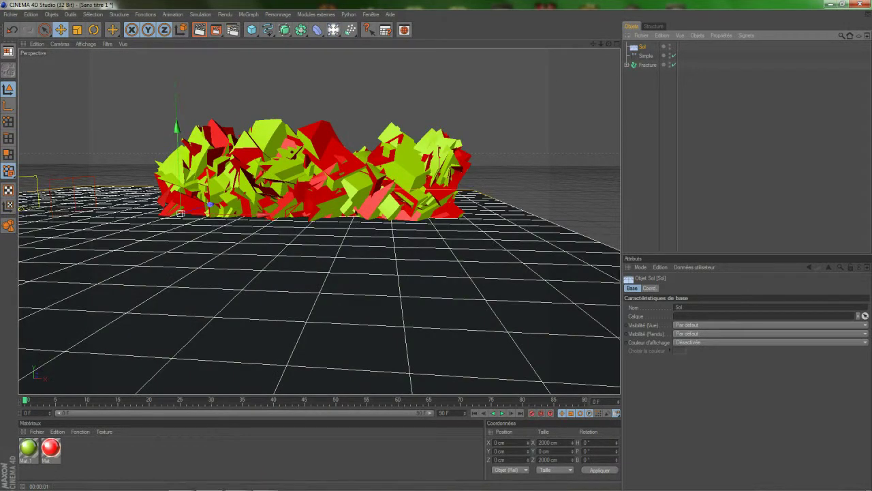
click(651, 288)
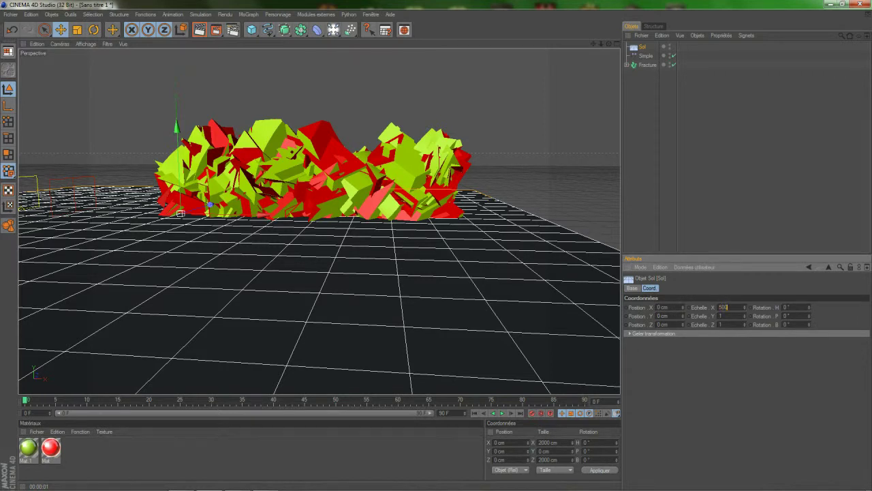
key(Tab)
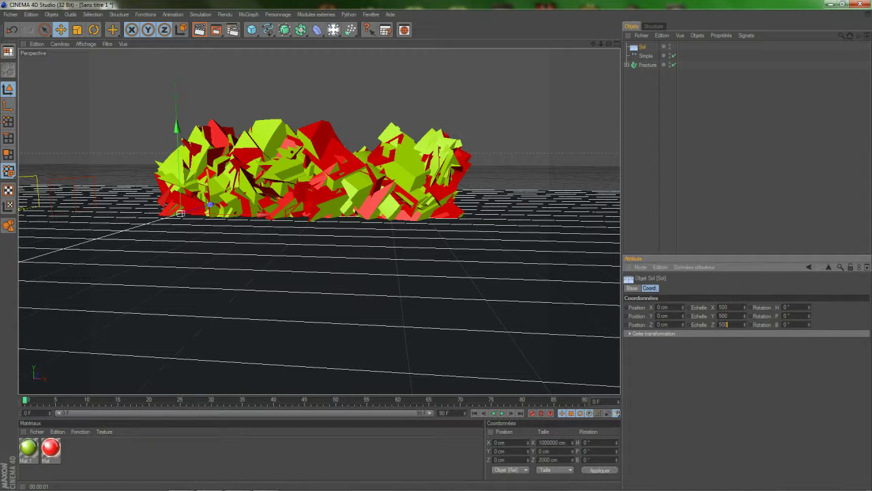
click(709, 147)
scroll(319, 204, down, 10)
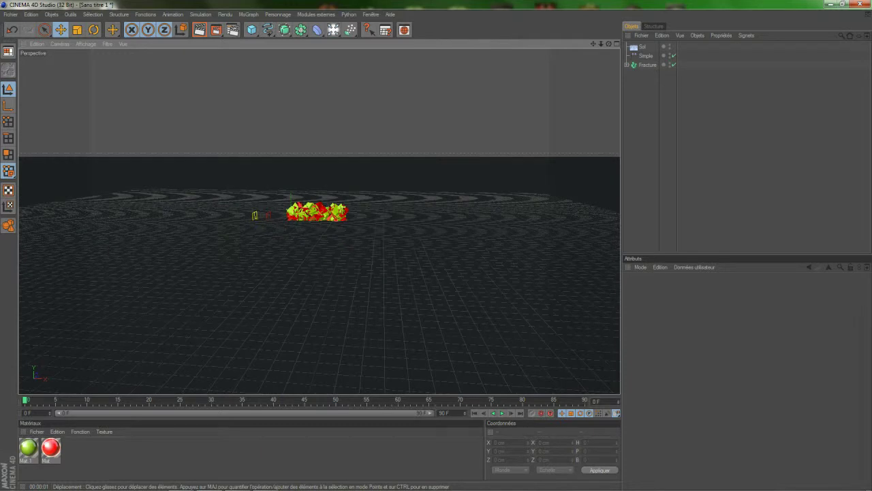
scroll(319, 204, up, 6)
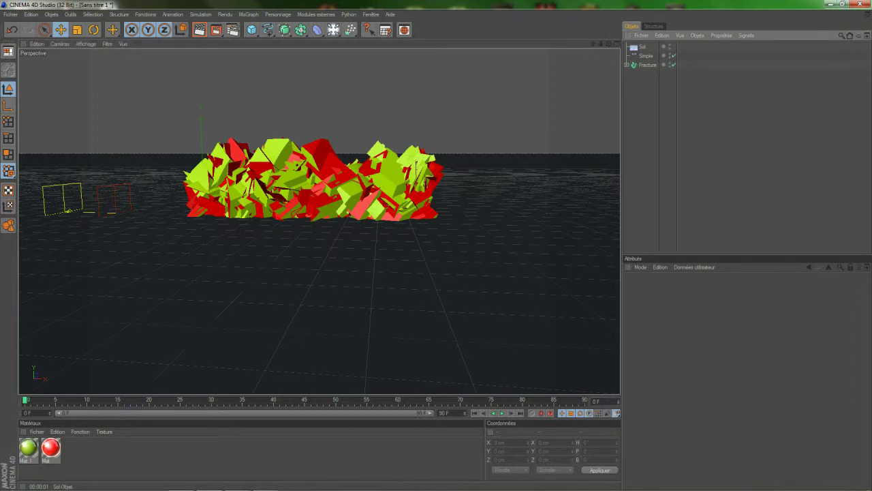
Step: Duplicate the floor object so that there is a single copy below the original
ctrl+drag(643, 47, 643, 52)
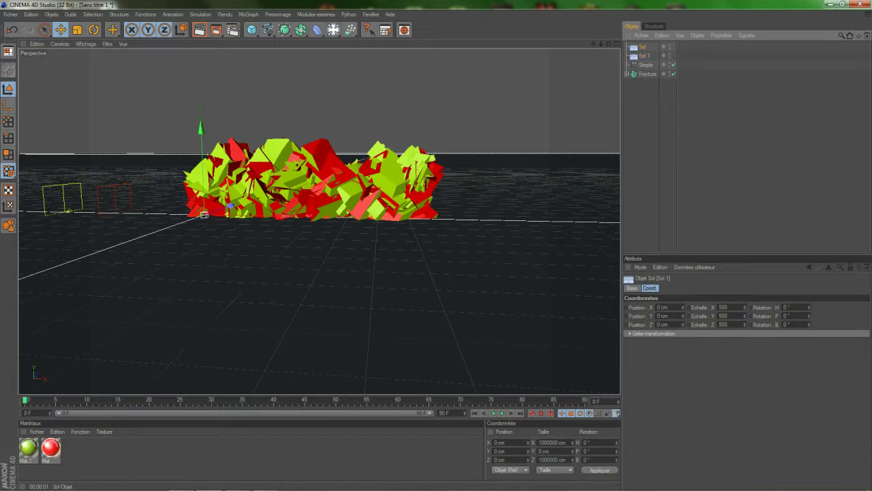
key(ctrl+v)
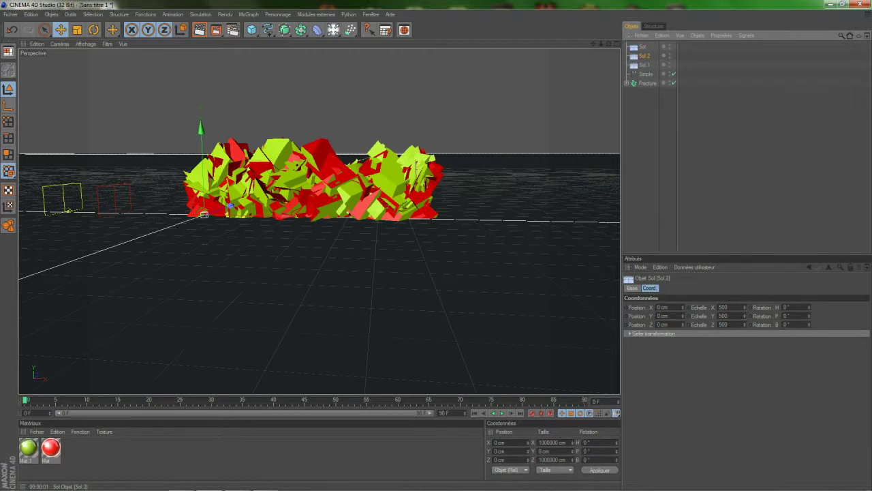
key(Delete)
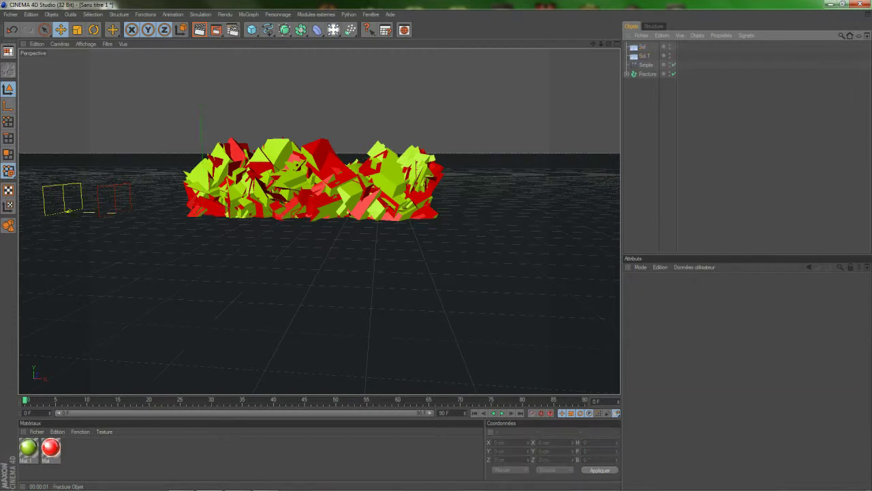
Step: Set the floor copy's P rotation to 90° and move it behind the text to about Z 380 cm as a back wall
click(644, 56)
click(786, 307)
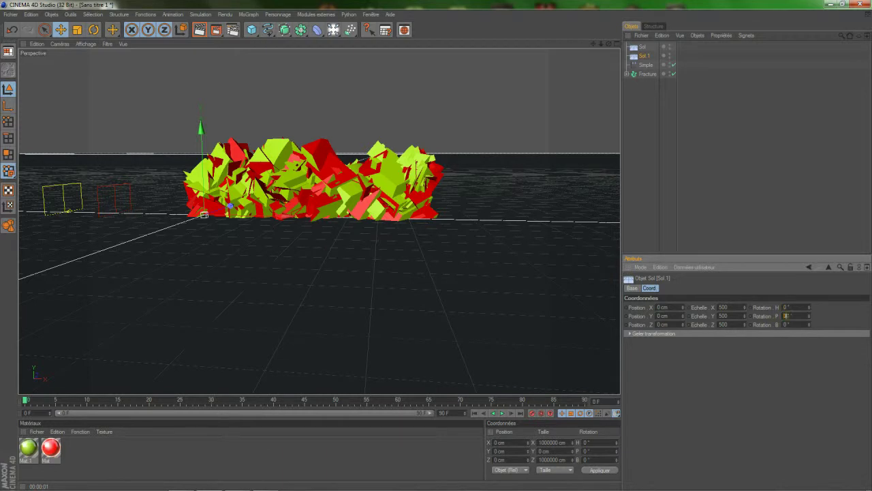
text(90)
key(Return)
drag(166, 227, 205, 215)
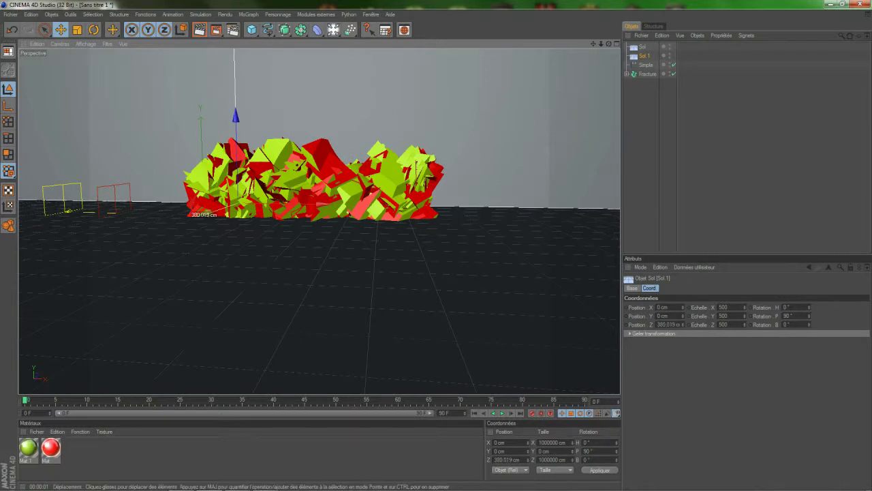
click(689, 143)
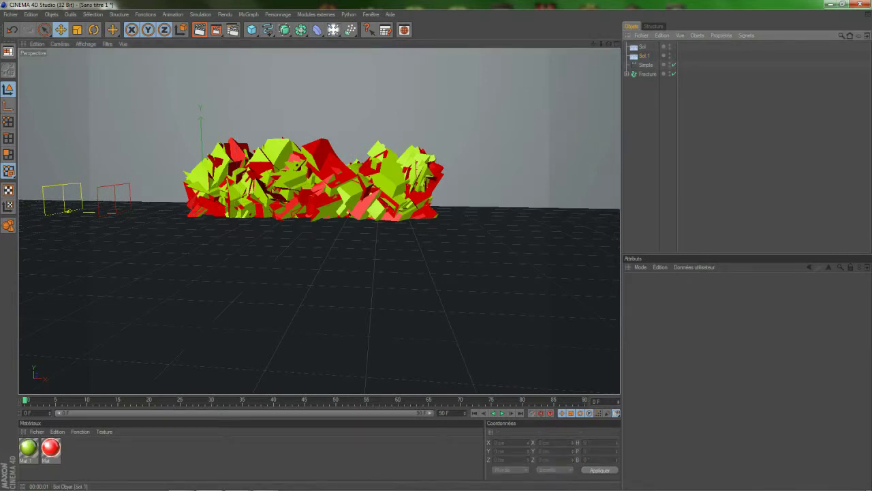
Step: Sweep the Simple effector across the text and back, placing it at about X -115 cm and Y 114 cm
click(646, 65)
drag(42, 212, 369, 218)
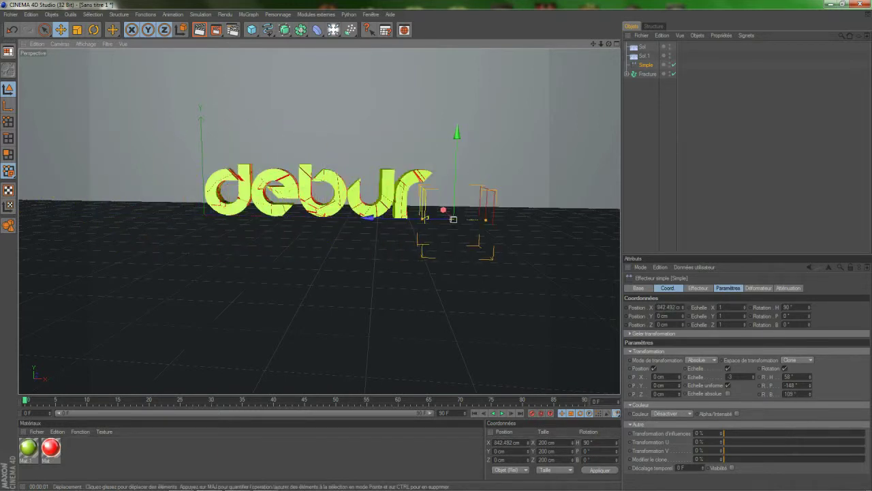
drag(453, 219, 197, 188)
scroll(320, 222, up, 4)
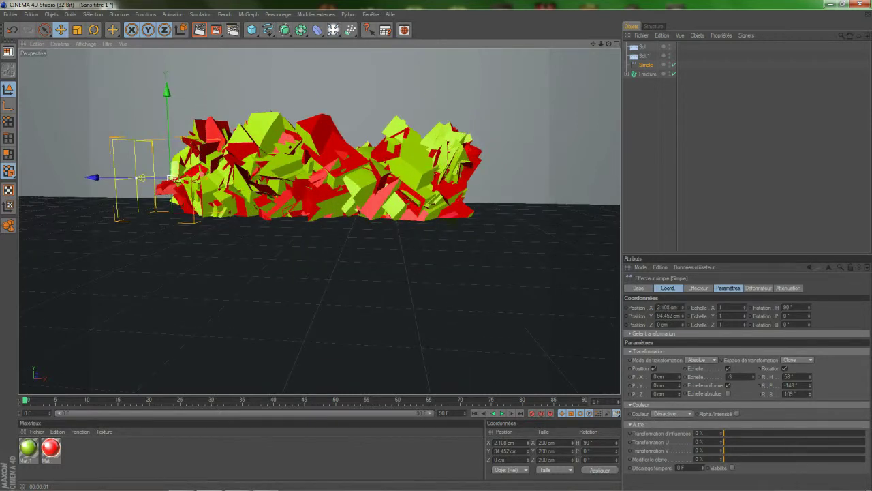
drag(130, 171, 88, 172)
drag(100, 85, 99, 76)
drag(106, 164, 105, 163)
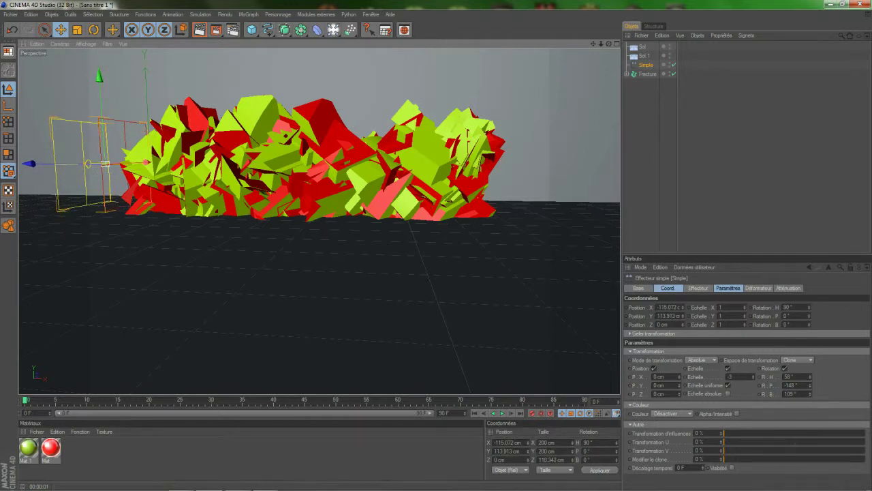
Step: Raise the Simple effector and the Fracture object together by about 22 cm, then deselect them
ctrl+click(647, 74)
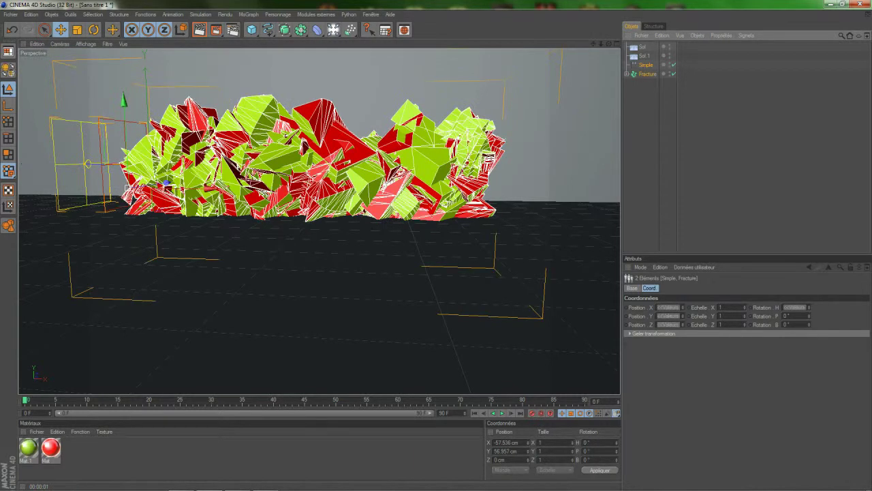
drag(123, 102, 123, 92)
click(664, 129)
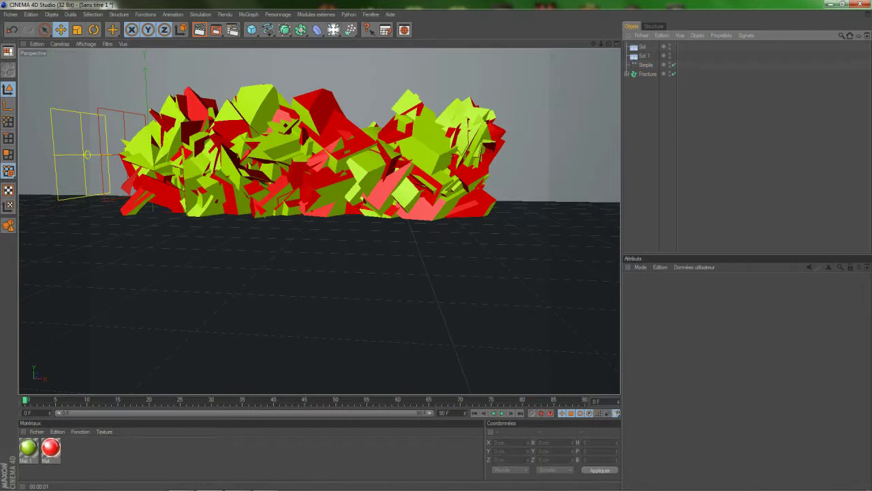
Step: Move the Simple effector to about X -81 cm and raise it together with the Fracture object by about 12 cm
click(646, 65)
drag(29, 155, 100, 154)
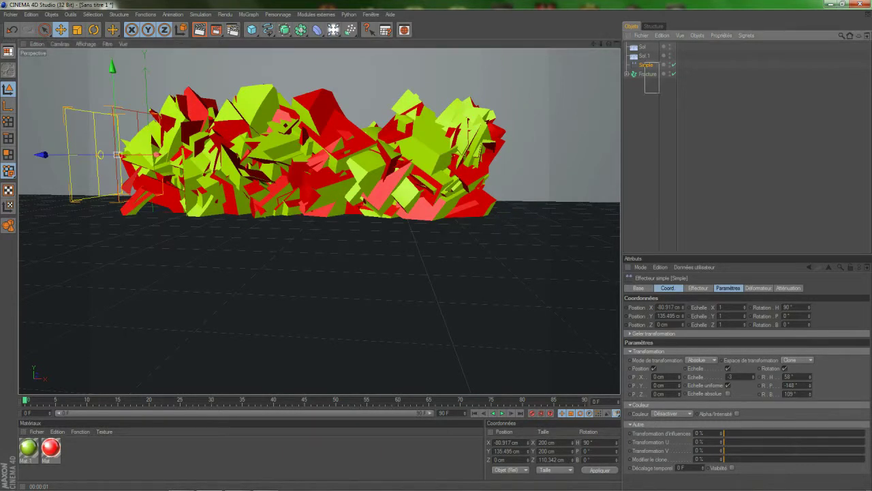
drag(645, 60, 659, 92)
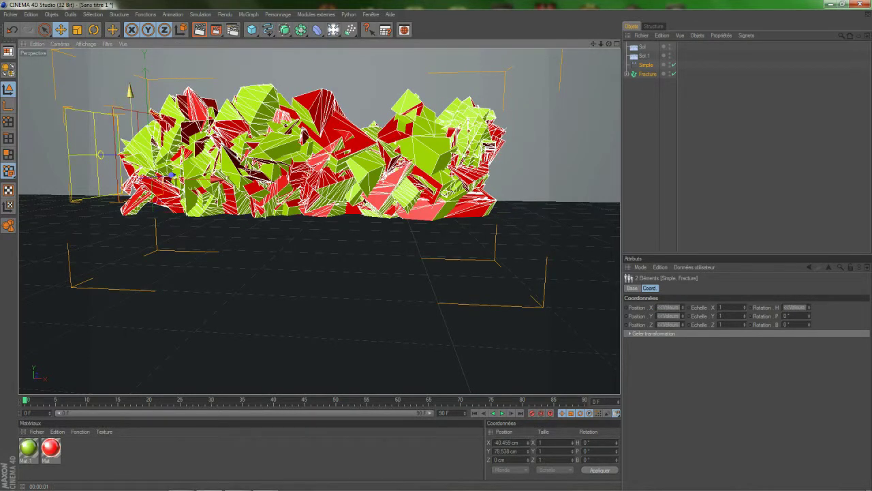
drag(130, 91, 131, 85)
click(653, 123)
Step: Move the Simple effector across the text to about X 778 cm and inspect the assembled letters' height above the floor
click(646, 65)
drag(100, 149, 477, 149)
scroll(320, 221, up, 8)
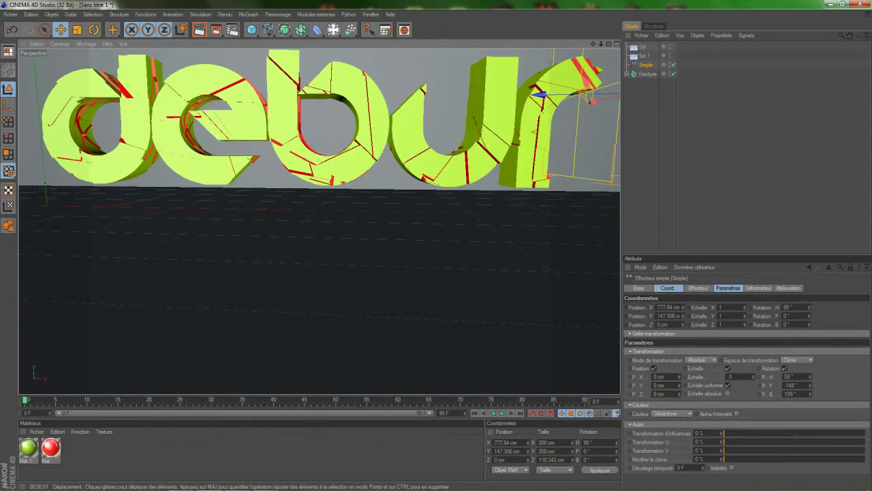
scroll(506, 135, down, 8)
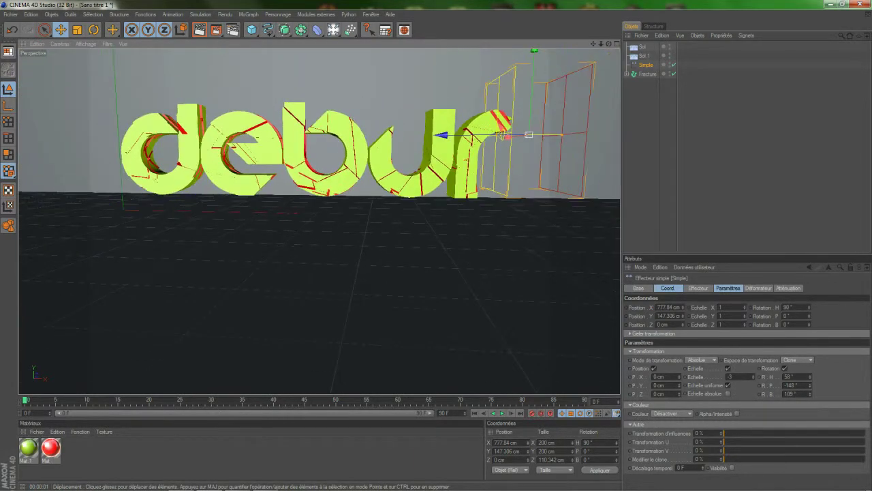
mouse_move(609, 43)
mouse_down()
mouse_move(611, 51)
mouse_move(617, 37)
mouse_up()
alt+drag(503, 140, 502, 139)
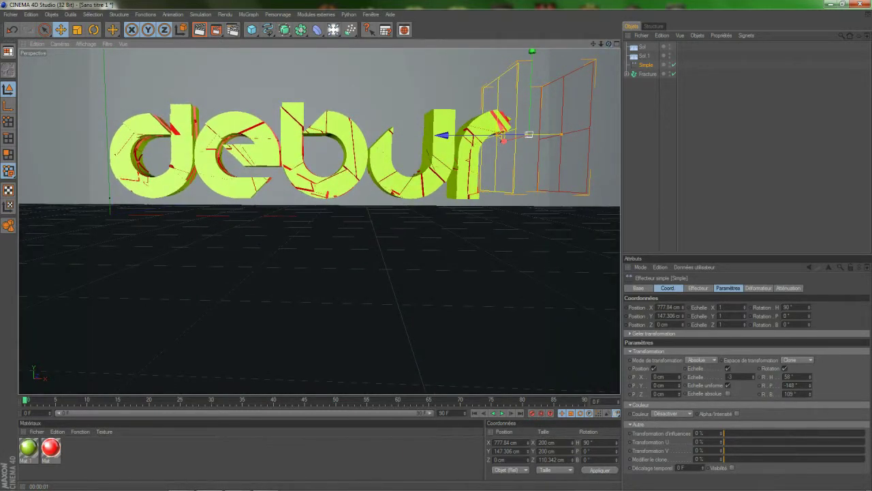
Step: Lower the Simple effector and the Fracture object together by about 12 cm so the letters sit closer to the floor
ctrl+click(647, 74)
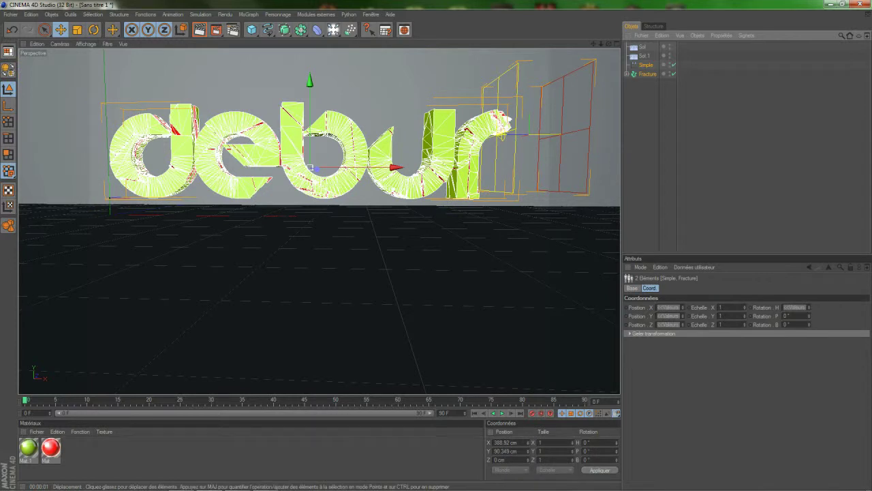
drag(310, 81, 310, 85)
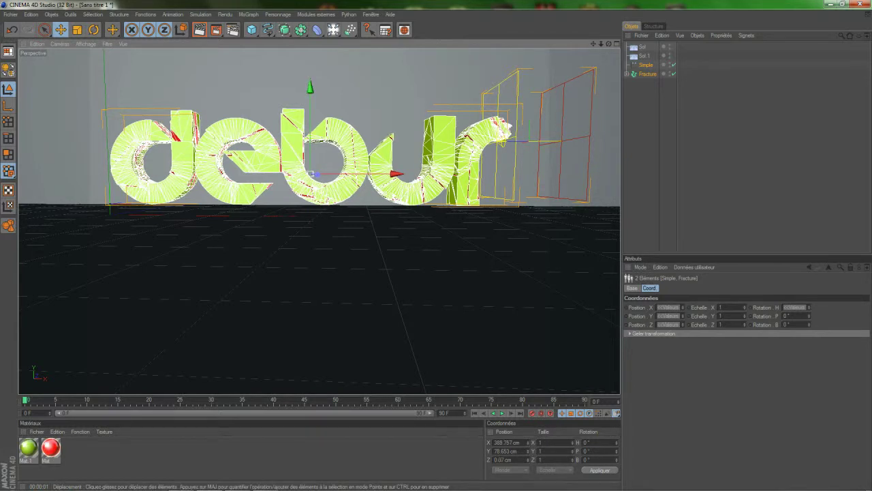
click(643, 47)
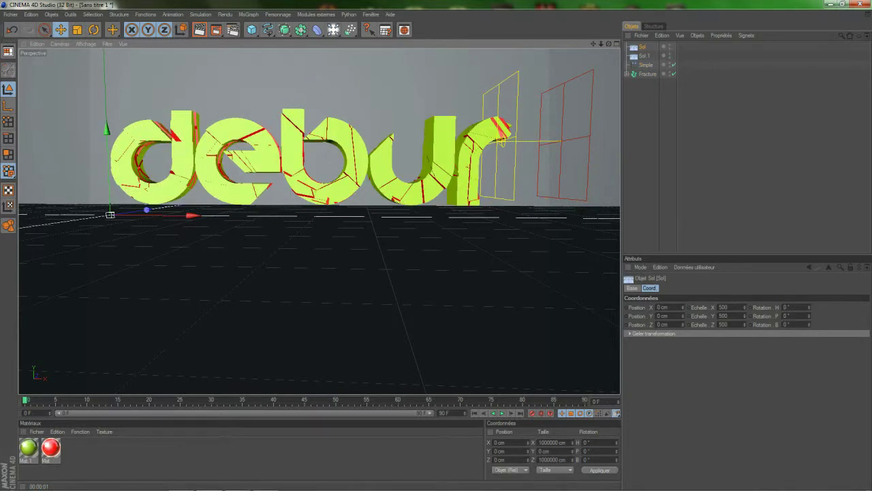
click(651, 112)
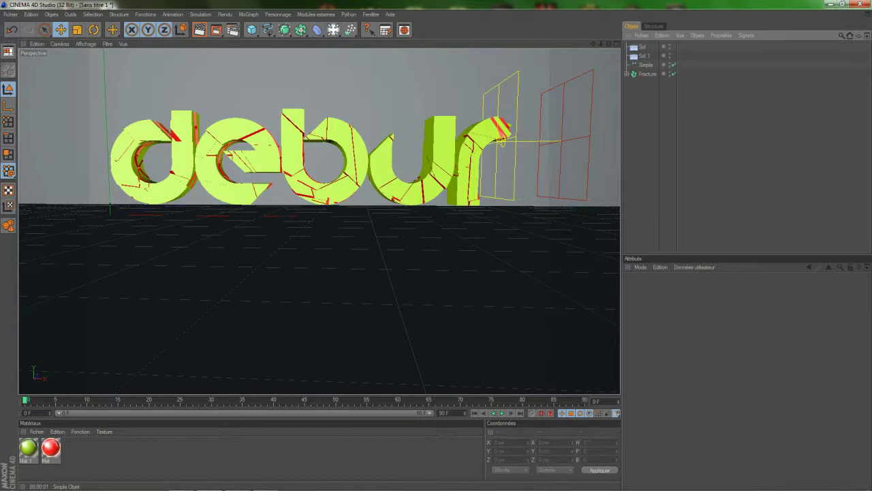
Step: Move the Simple effector back across the text to about X -158 cm
click(646, 65)
drag(444, 141, 324, 142)
drag(513, 141, 45, 149)
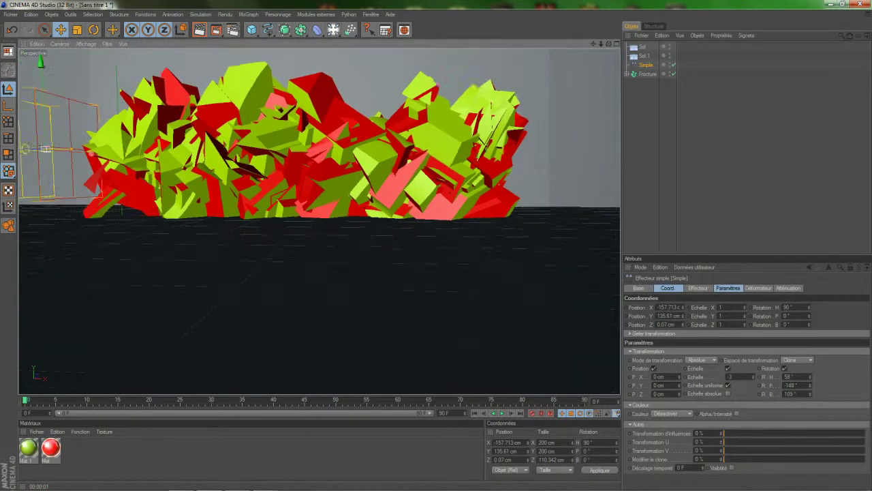
scroll(45, 149, down, 3)
drag(609, 44, 621, 50)
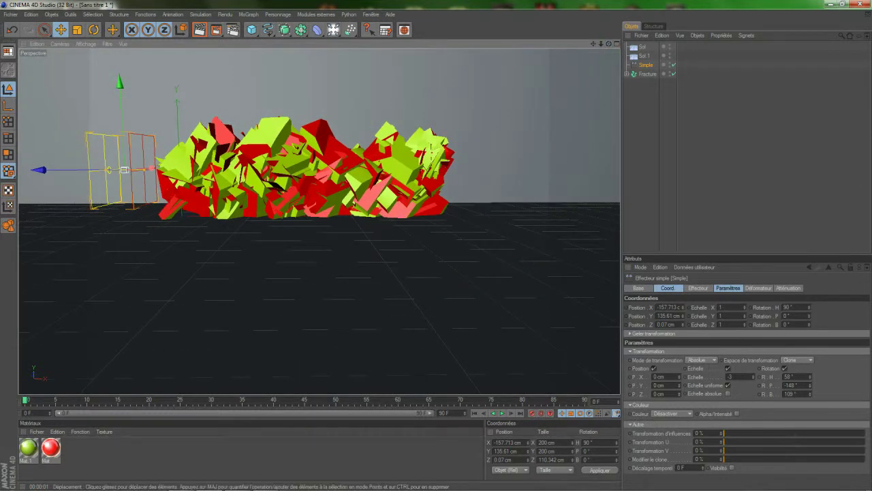
Step: Create a new material and open it for editing
click(183, 458)
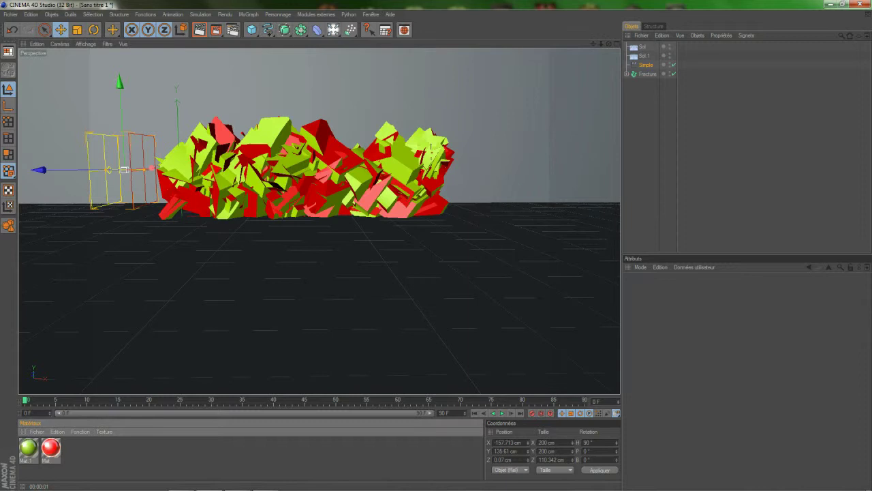
key(ctrl+n)
key(ctrl+n)
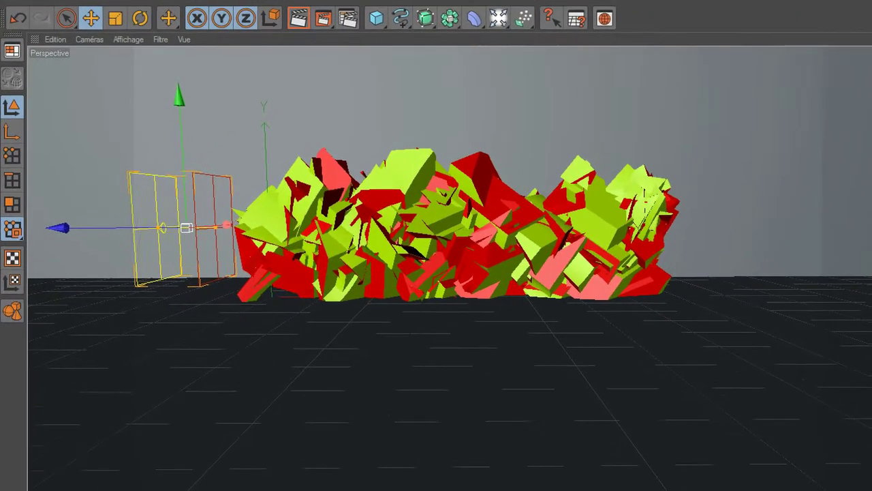
double_click(75, 490)
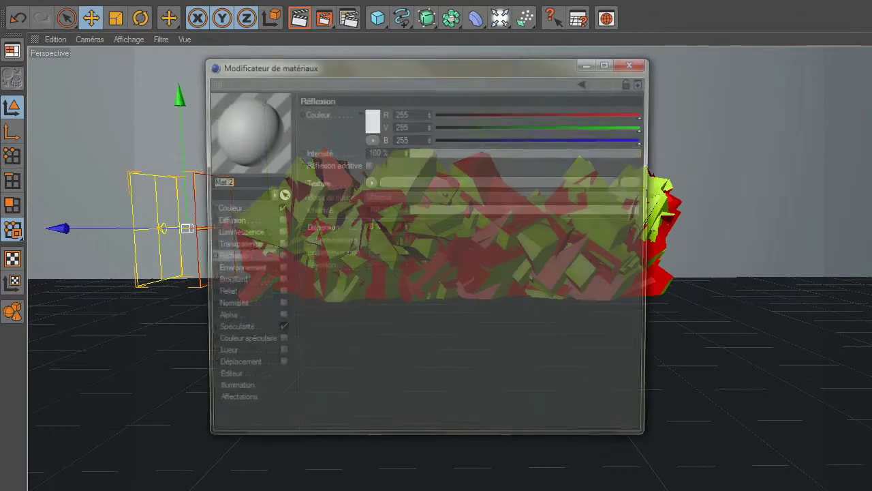
Step: Set the new material's colour to near-black (R 10, V 0, B 0) and enable its Reflection channel
click(224, 209)
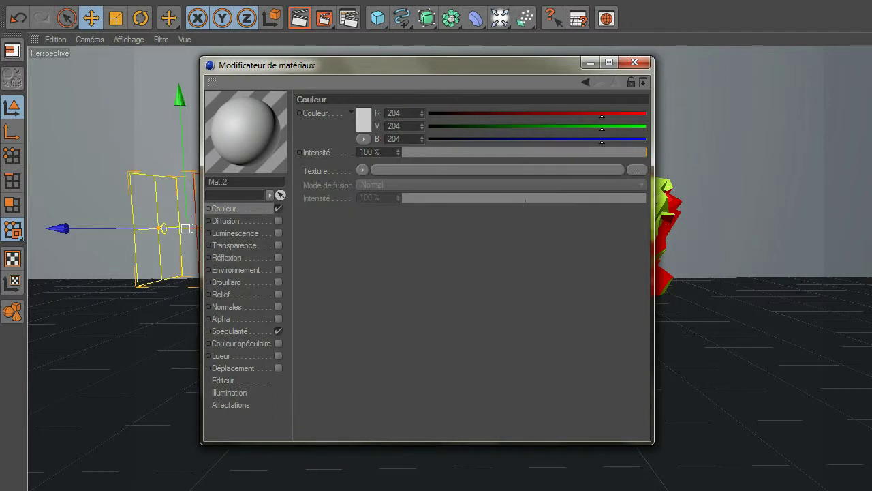
click(364, 120)
click(372, 143)
drag(371, 143, 372, 142)
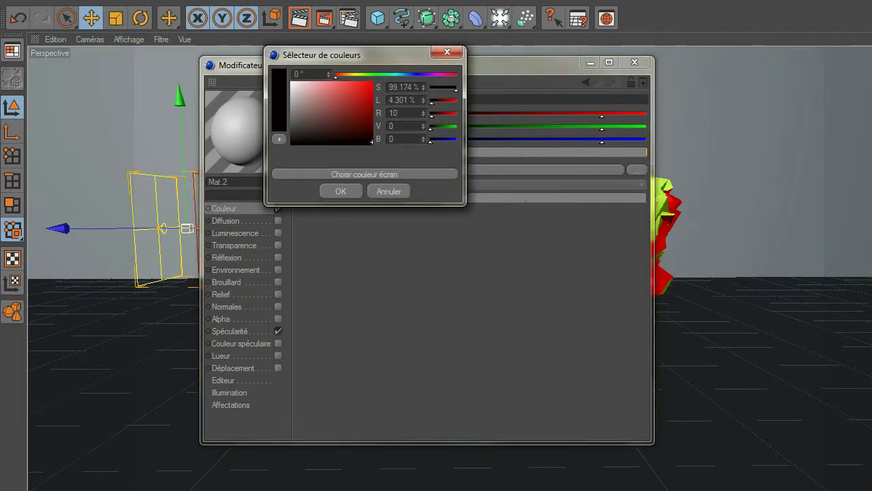
click(341, 191)
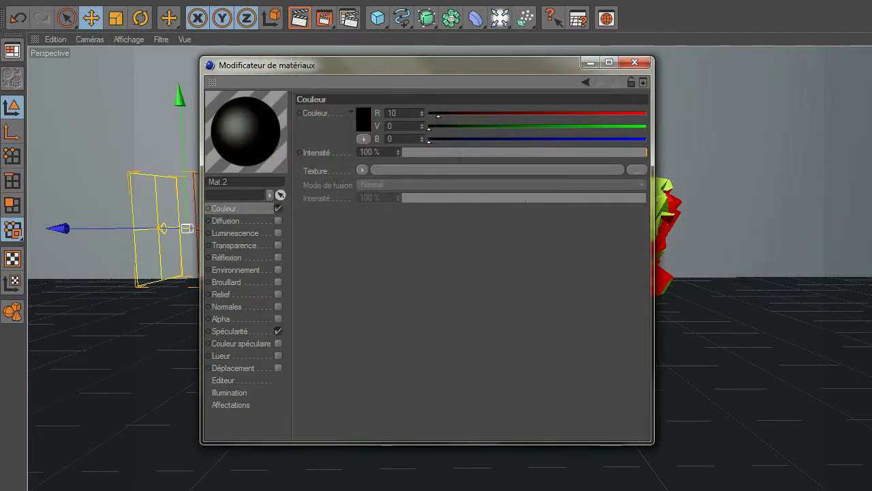
click(278, 258)
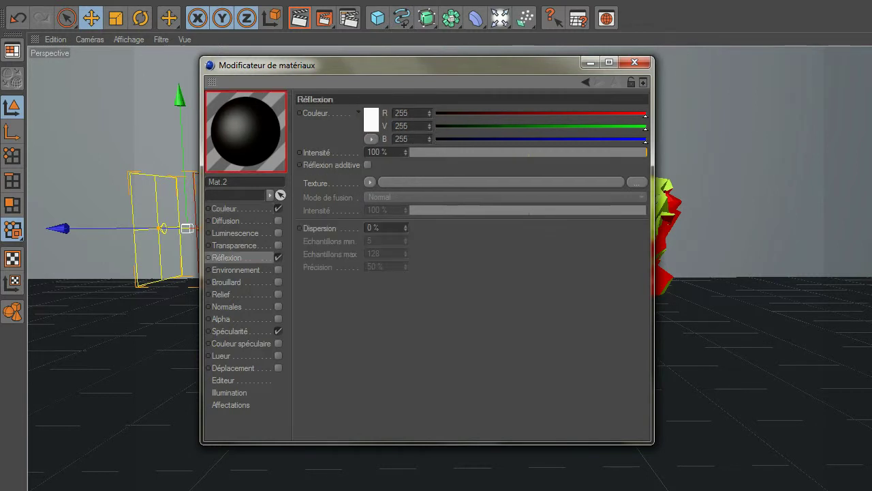
Step: Set the black material's reflection intensity to 25 % and give it a Fresnel texture at 84 % strength
drag(646, 152, 452, 152)
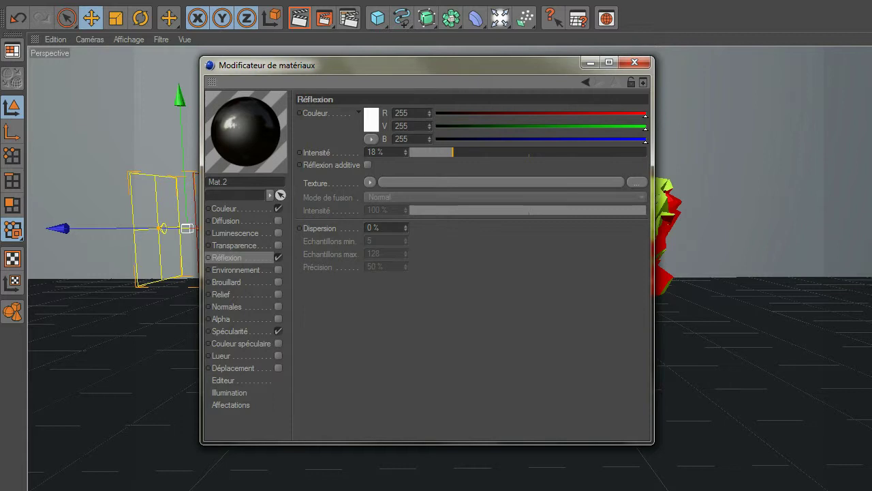
click(369, 182)
click(409, 332)
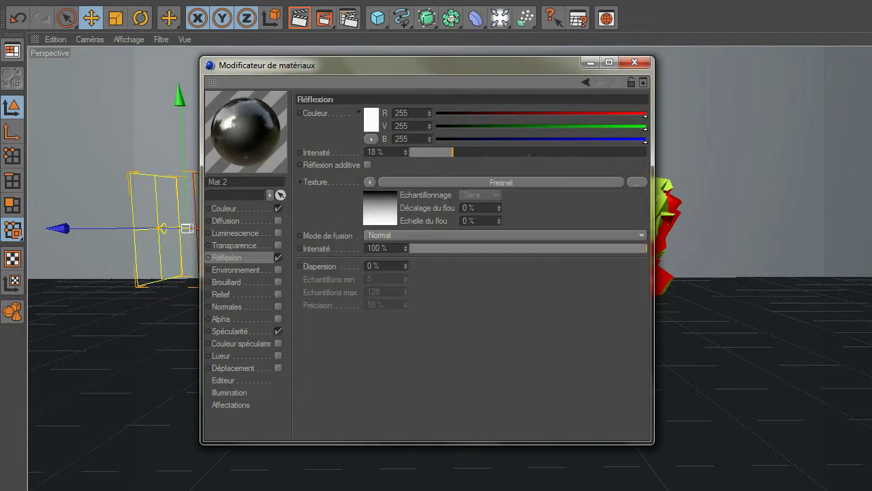
click(529, 248)
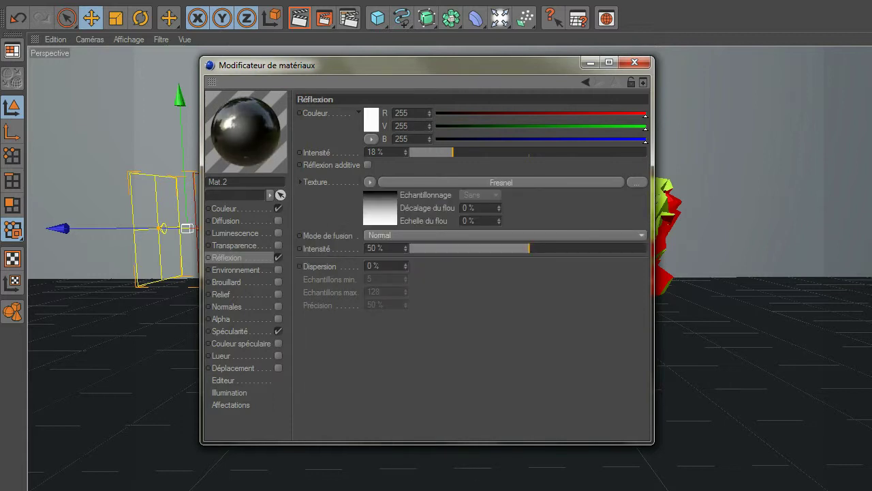
mouse_move(452, 152)
mouse_down()
mouse_move(492, 152)
mouse_move(469, 152)
mouse_up()
drag(529, 248, 610, 248)
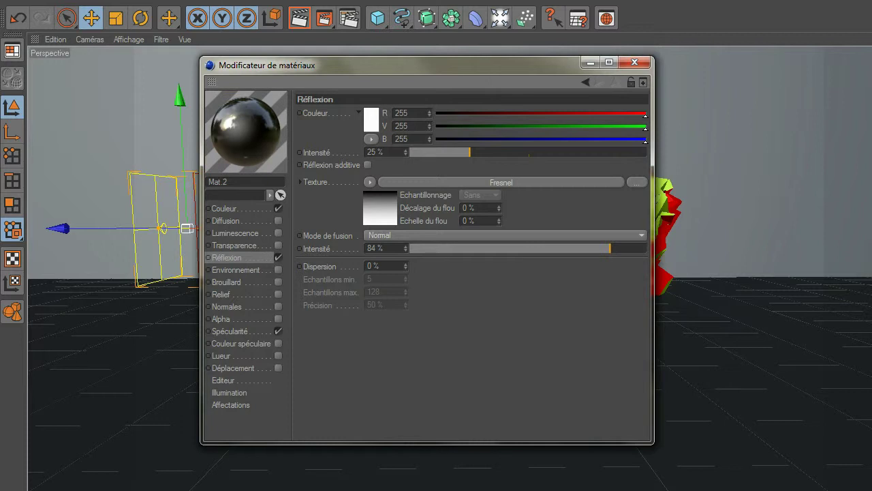
Step: Set the black material's reflection colour to dark grey (R 33, V 39, B 39)
click(224, 209)
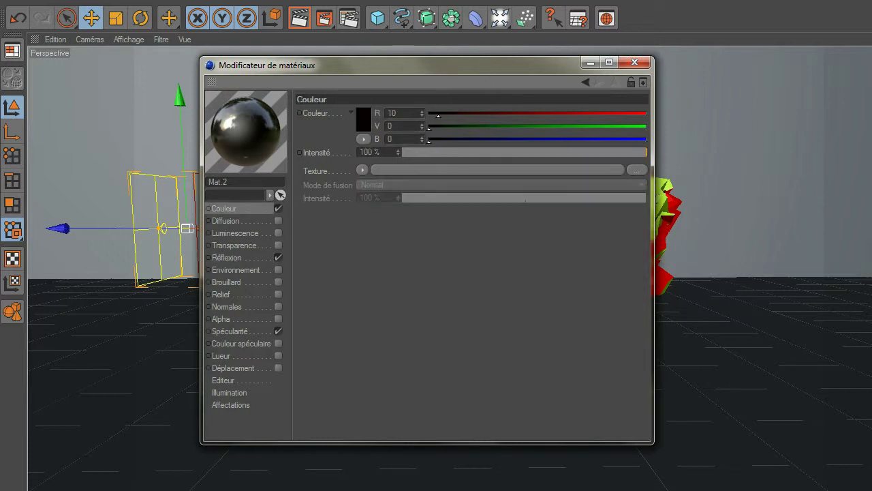
click(227, 258)
mouse_move(447, 140)
mouse_down()
mouse_move(645, 140)
mouse_move(439, 128)
mouse_up()
text(9)
key(Return)
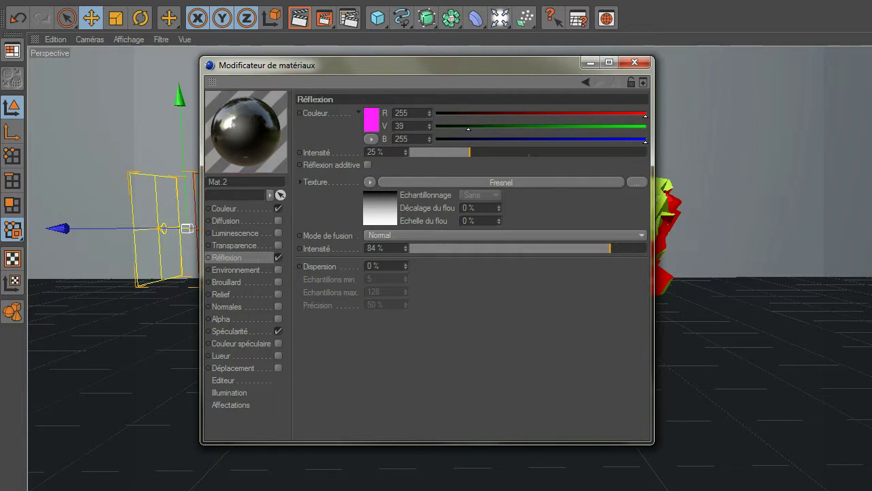
drag(645, 115, 468, 114)
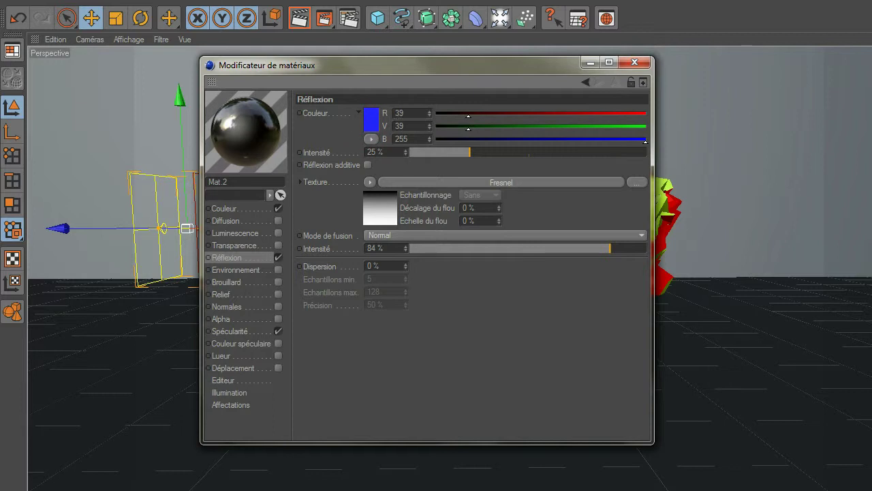
text(60)
key(Return)
text(39)
key(Return)
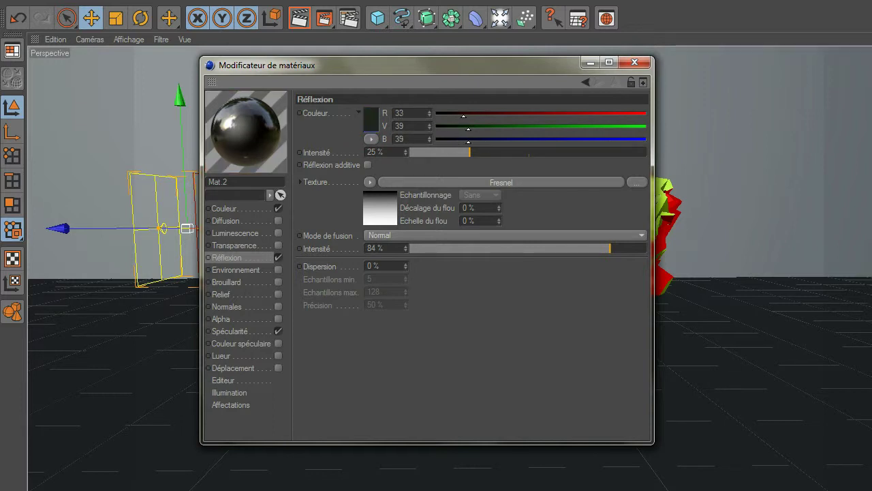
Step: Adjust the reflection intensity to 31 % and the Fresnel texture strength to 30 %, and close the material editor
mouse_move(469, 152)
mouse_down()
mouse_move(640, 152)
mouse_move(484, 152)
mouse_up()
drag(610, 248, 481, 248)
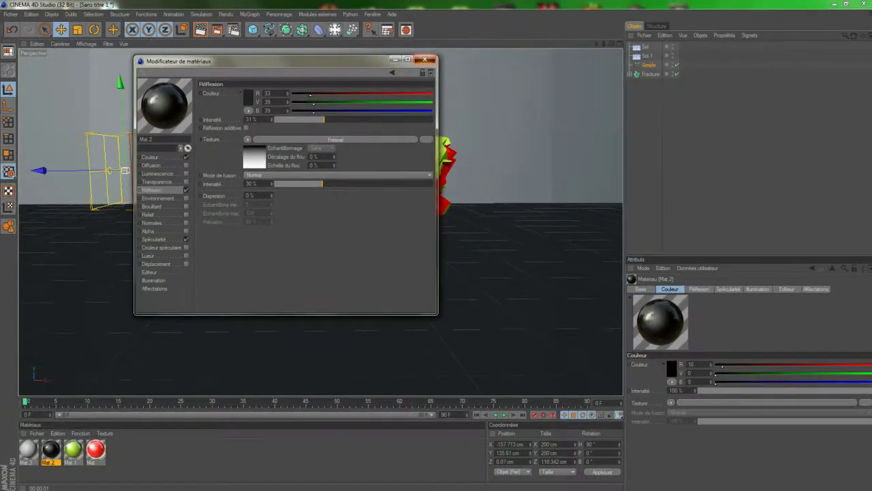
click(635, 62)
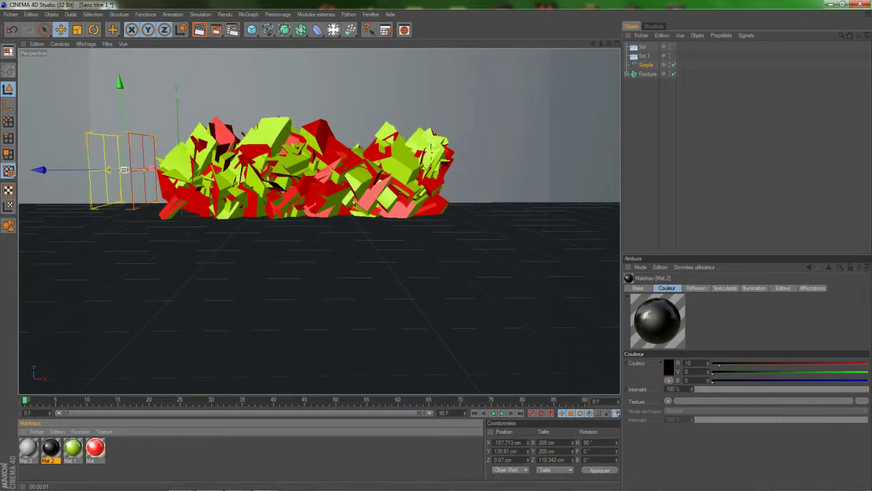
Step: Apply the black reflective material to the floor and render a preview of the view
drag(51, 448, 184, 303)
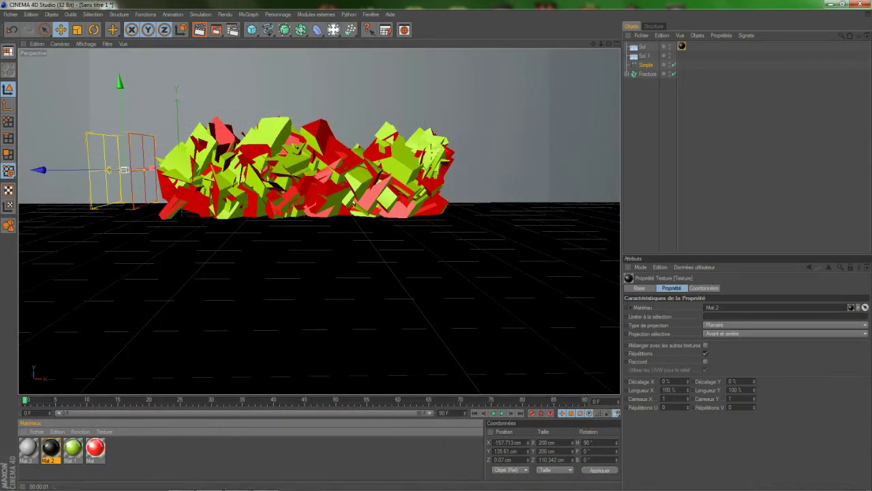
key(ctrl+r)
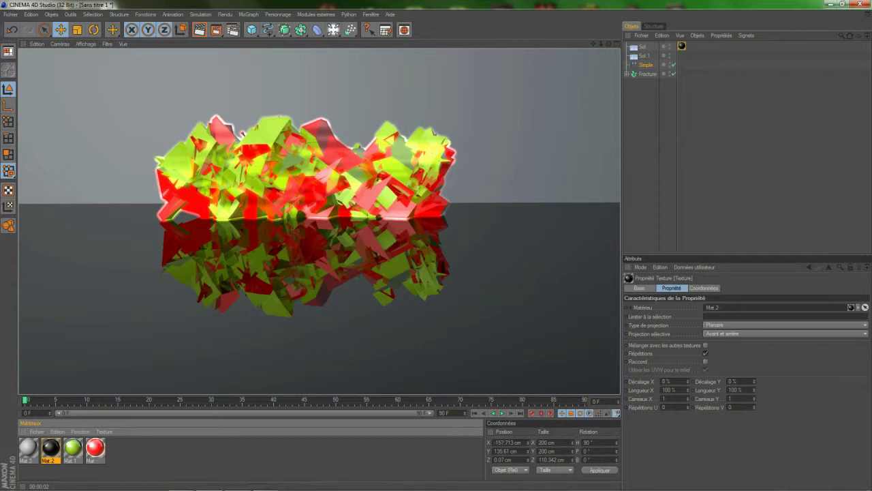
Step: Open the grey material Mat.3 for editing and enable its Reflection channel at 19 % intensity
double_click(27, 448)
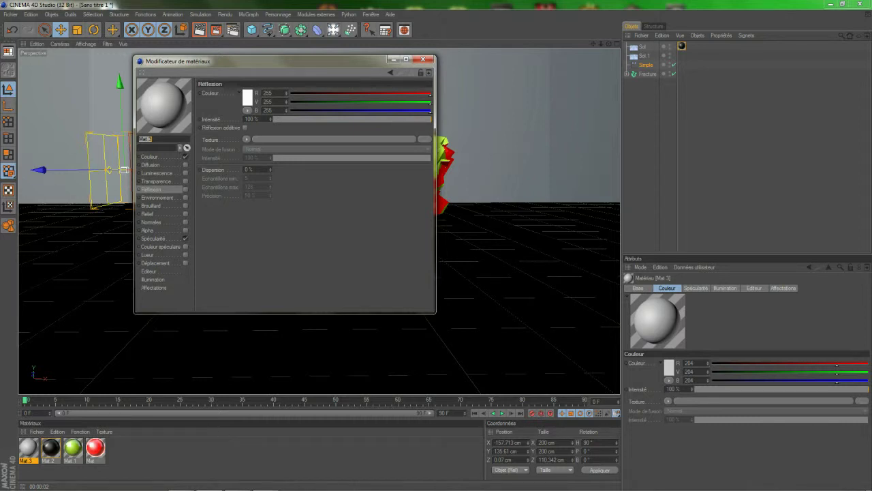
click(186, 189)
drag(429, 118, 310, 119)
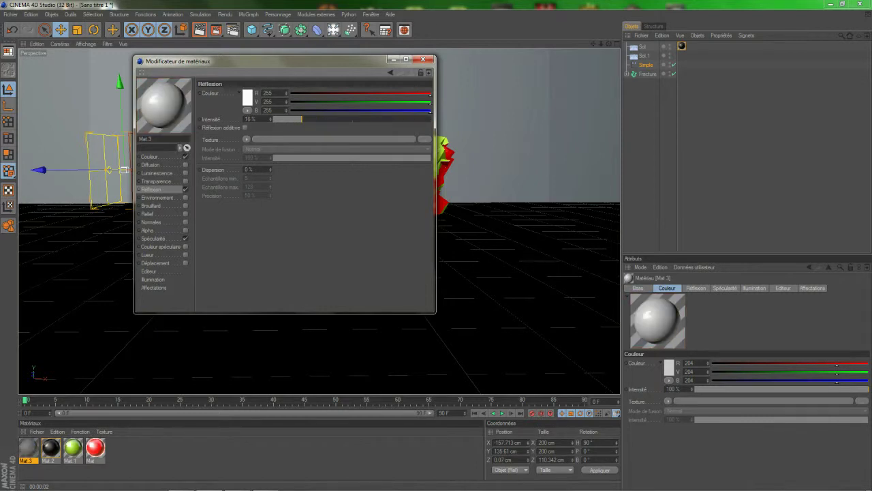
Step: Set the colour of Mat.3 to dark grey (R 68, V 66, B 66) and close the material editor
click(150, 157)
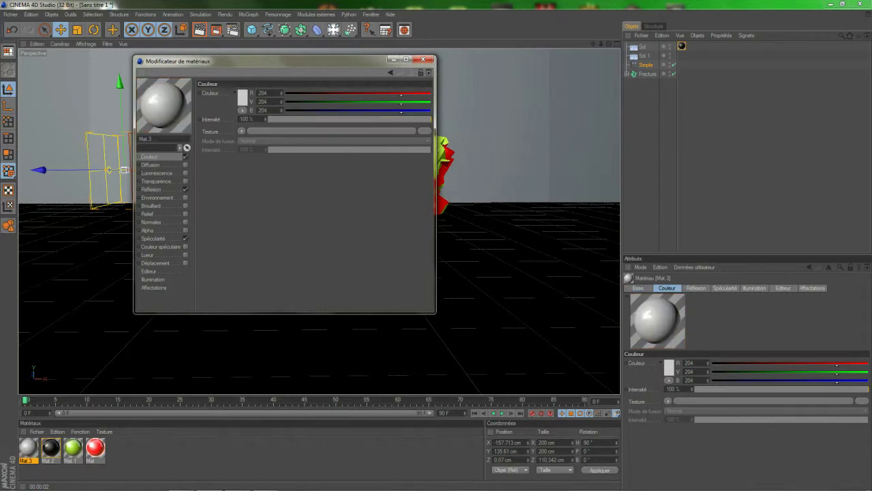
click(247, 98)
drag(196, 103, 196, 100)
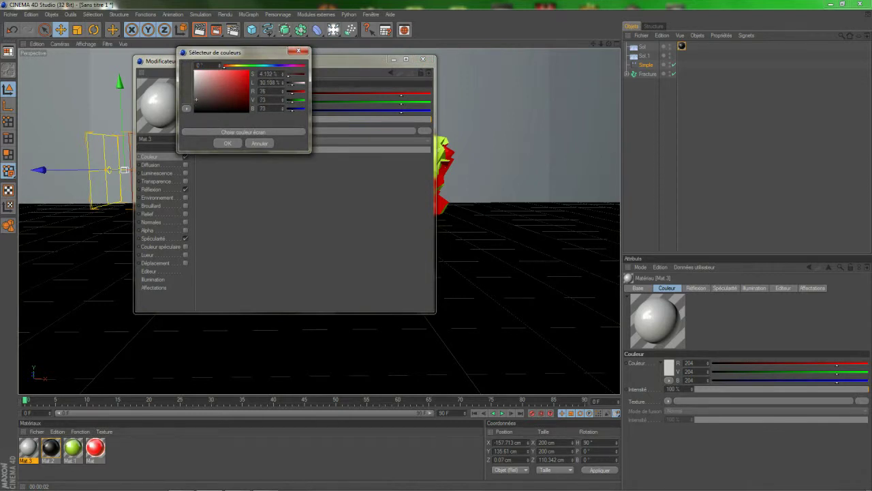
click(227, 143)
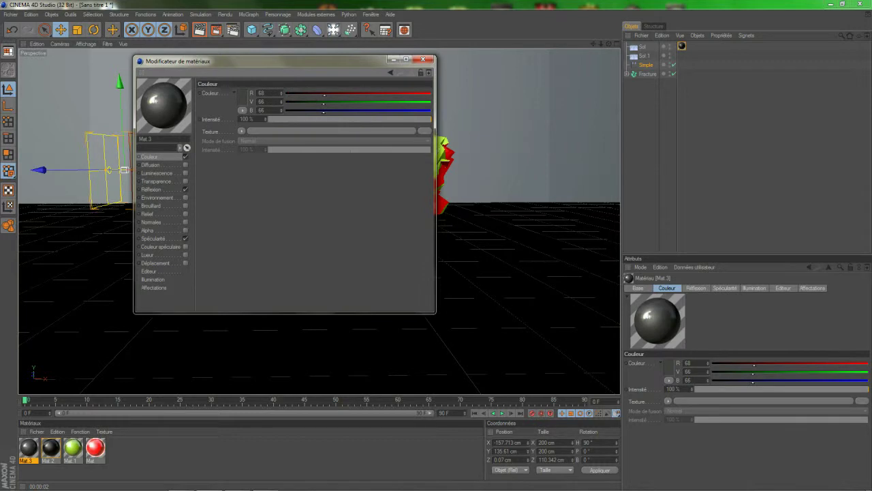
click(424, 59)
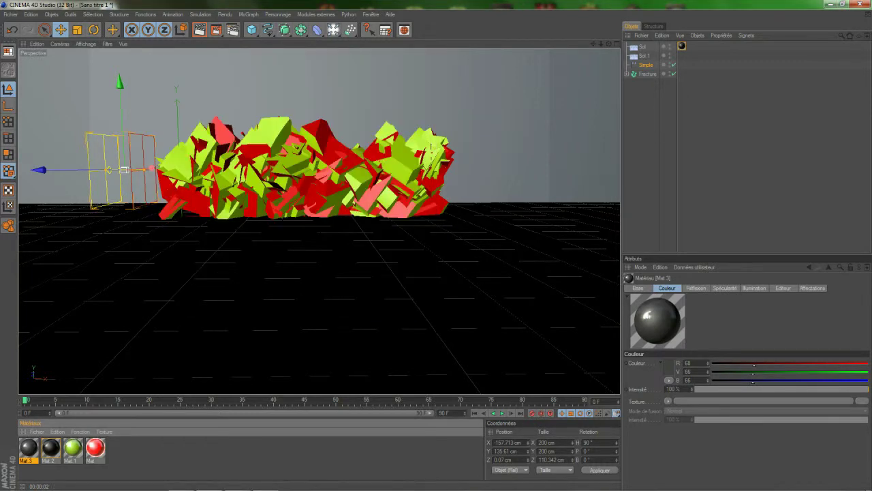
Step: Apply Mat.3 to the back wall and render the view to check it
drag(28, 448, 259, 89)
key(ctrl+r)
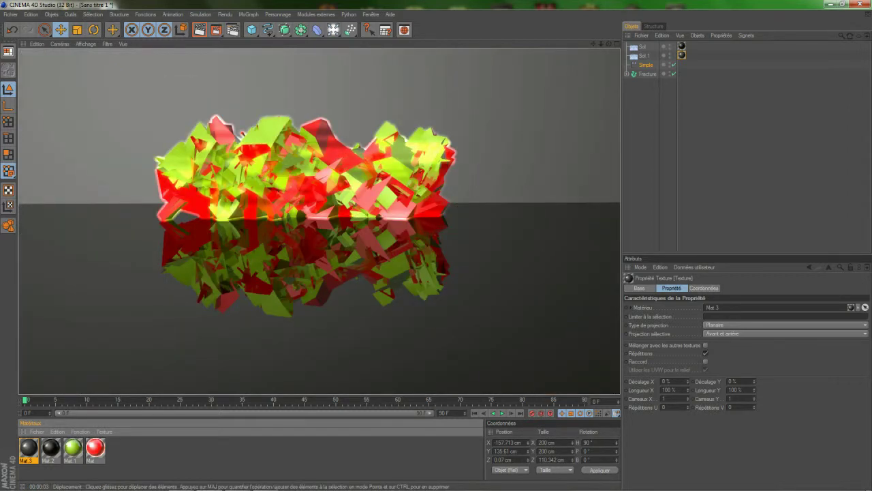
Step: Reframe the shattered text from a lower, angled viewpoint and render a preview of its reflection in the floor
scroll(319, 221, down, 1)
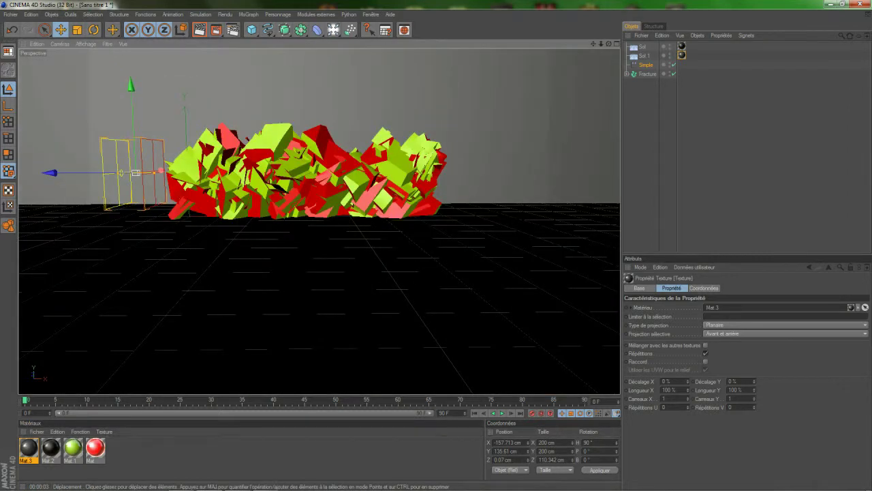
scroll(319, 221, up, 1)
scroll(319, 221, down, 2)
scroll(319, 222, up, 1)
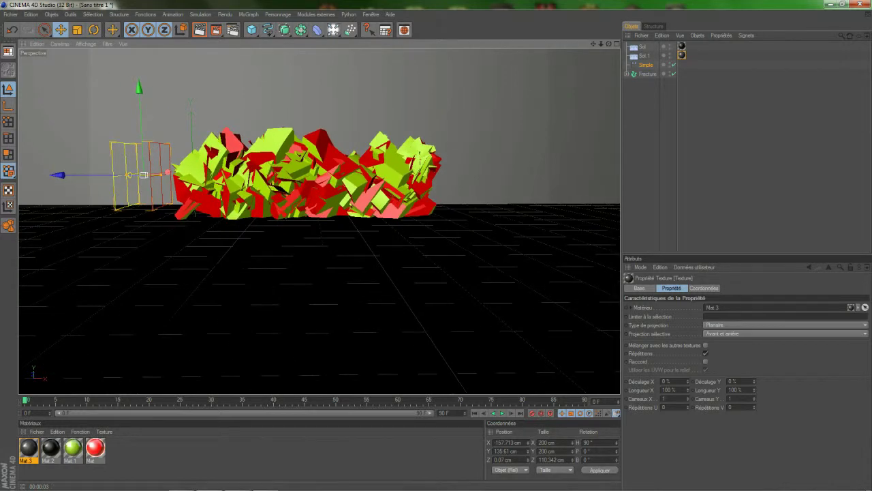
mouse_move(608, 43)
mouse_down()
mouse_move(654, 44)
mouse_move(607, 40)
mouse_up()
scroll(319, 221, up, 4)
scroll(319, 221, down, 1)
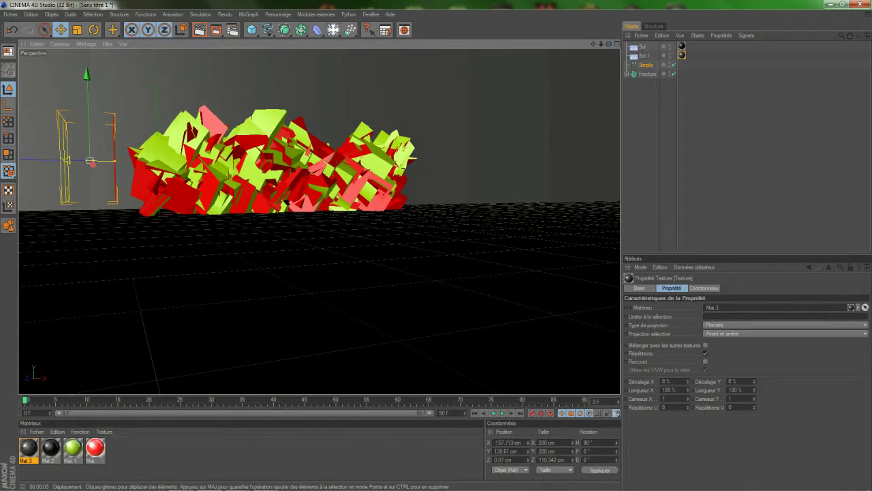
click(200, 29)
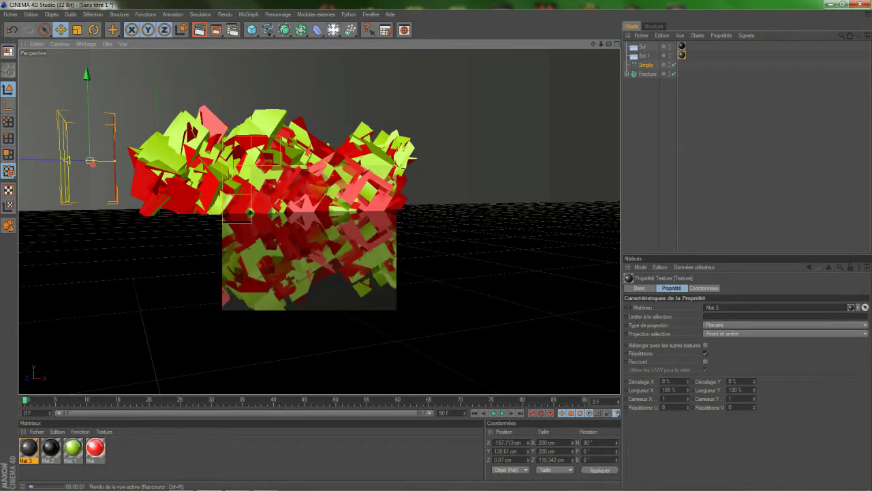
drag(593, 44, 639, 74)
click(723, 147)
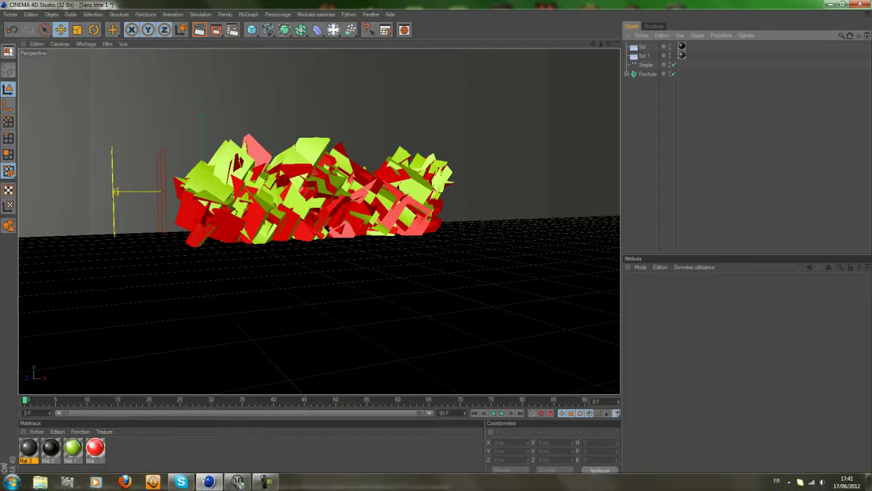
click(265, 481)
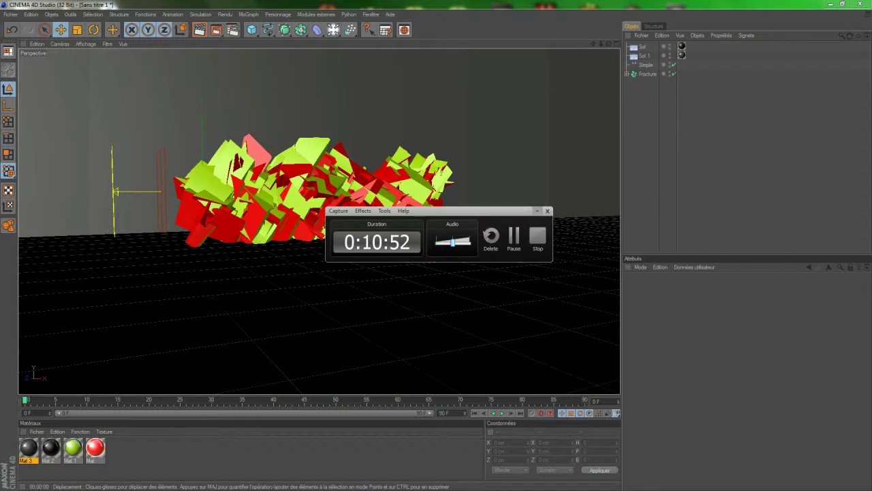
click(537, 211)
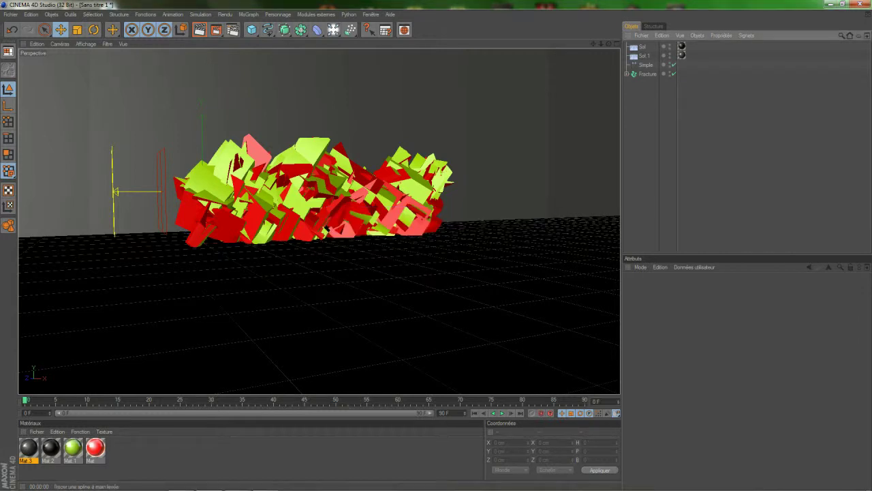
Step: Add a light and move it above and in front of the text, to about Y 563 cm and Z -326 cm
drag(333, 30, 365, 38)
click(365, 39)
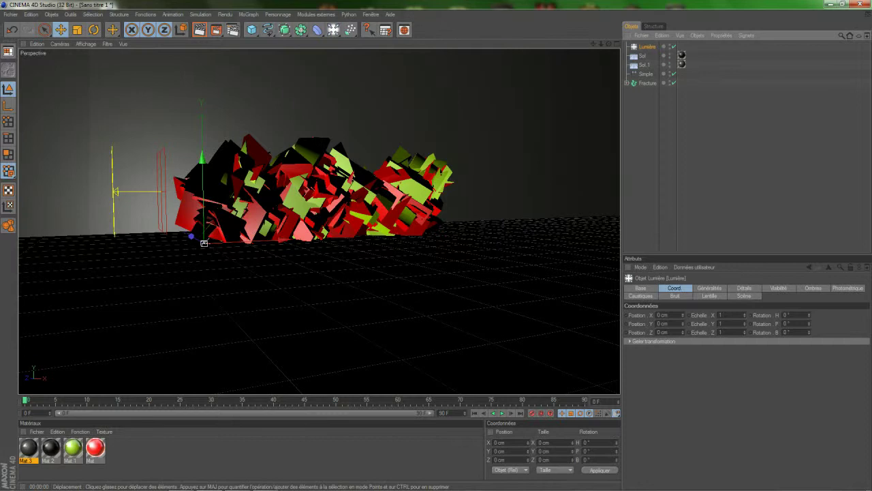
scroll(259, 144, down, 4)
drag(236, 153, 262, 57)
Step: Render previews of the lit scene, including a closer framing, to check the lighting on the letters
click(200, 30)
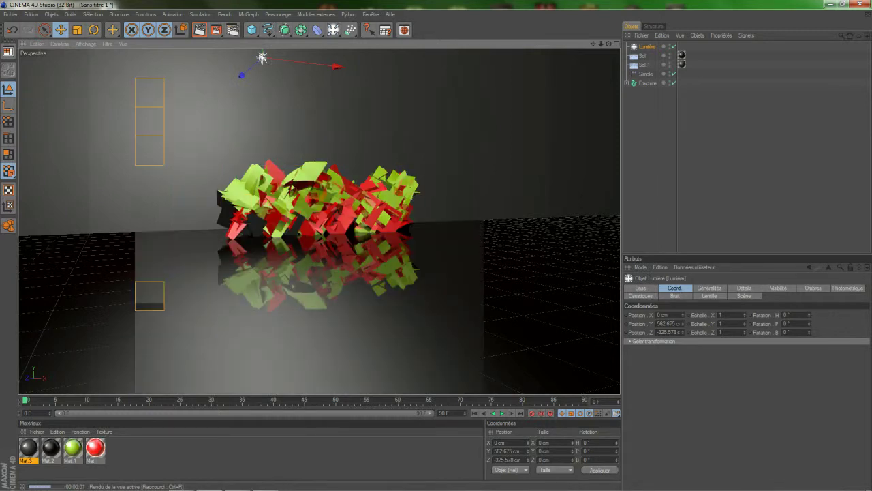
scroll(320, 222, up, 2)
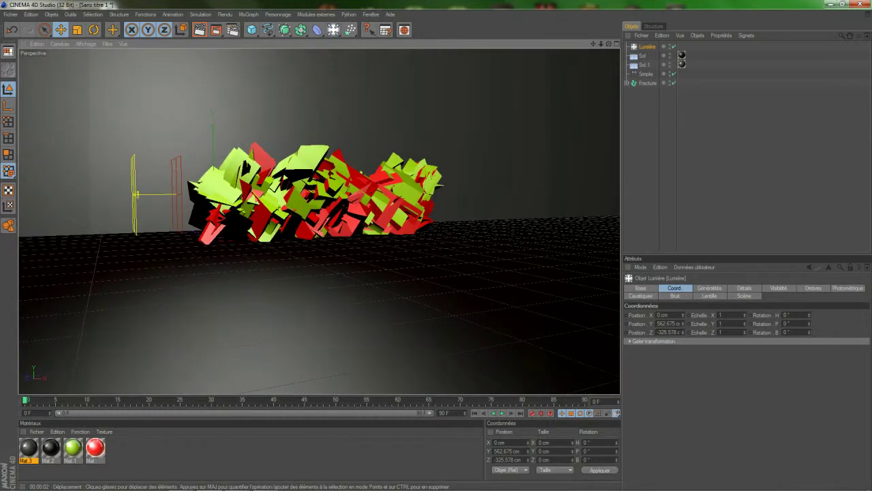
click(200, 29)
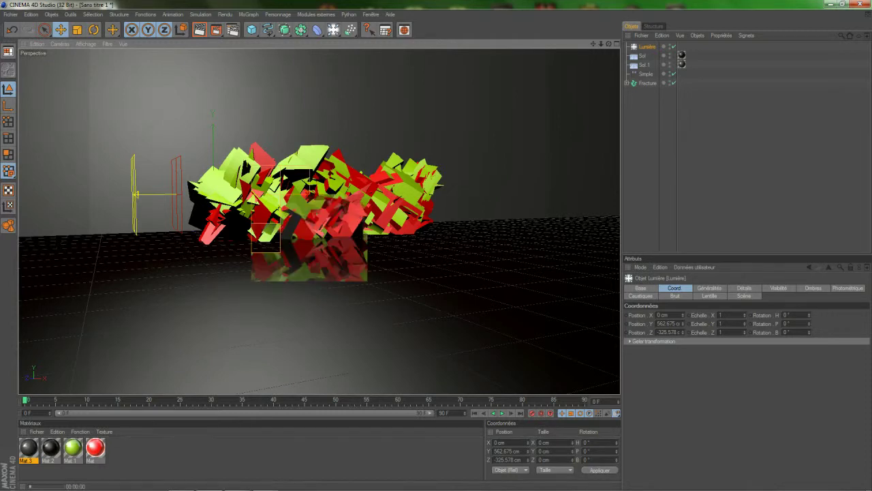
key(ctrl+r)
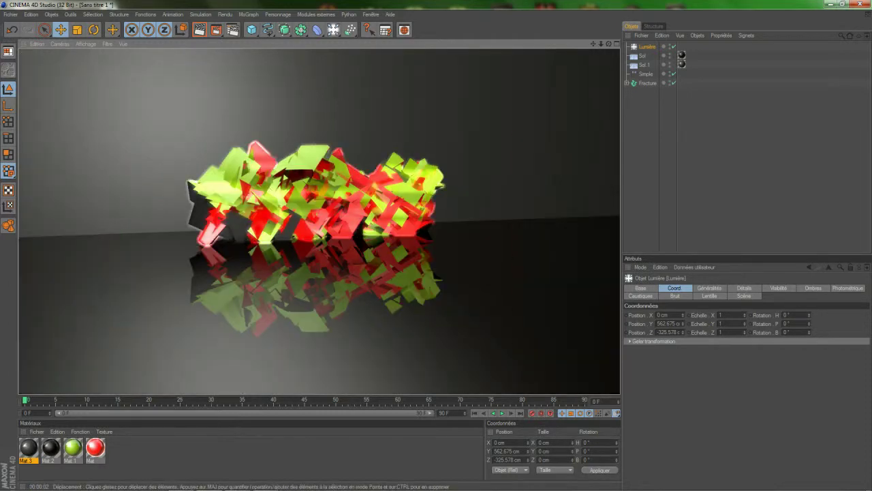
Step: Move the light back along Z to about 70 cm and render the view to check the result
scroll(320, 221, down, 4)
drag(253, 108, 229, 121)
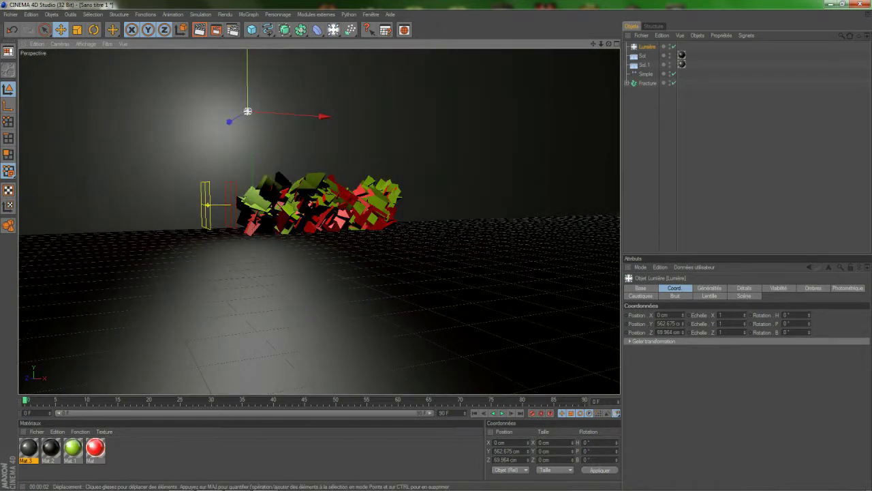
scroll(248, 111, up, 2)
click(199, 30)
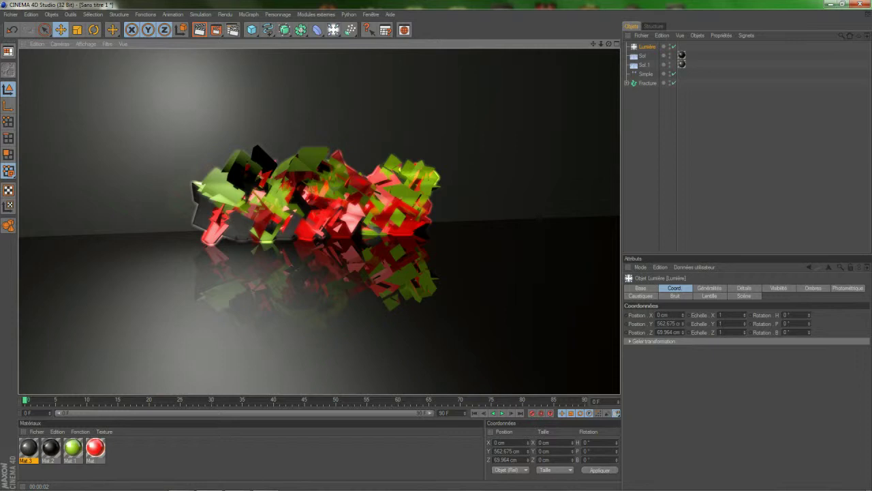
click(688, 154)
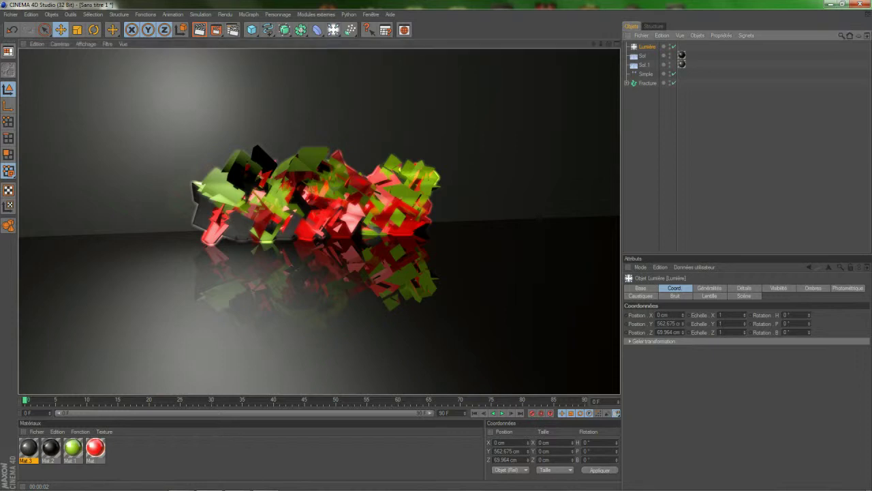
click(210, 53)
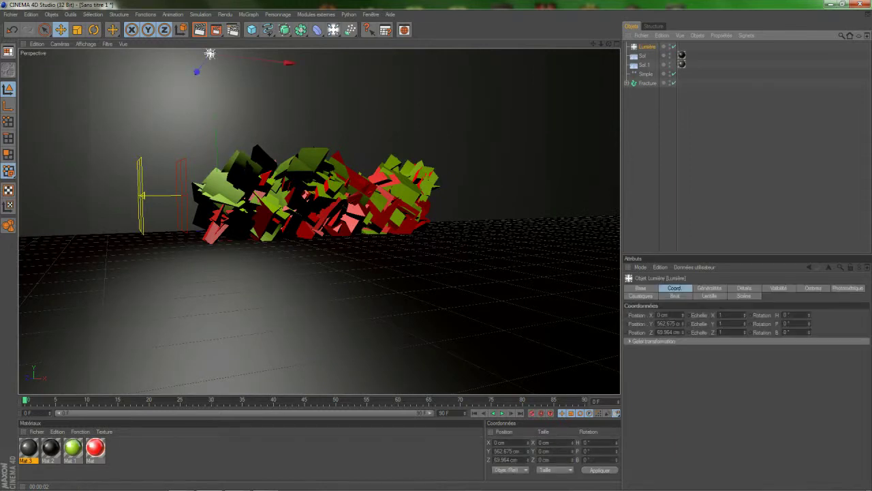
Step: Set the light's shadow type to Raytrace (hard shadows) and render the view
click(813, 288)
click(695, 314)
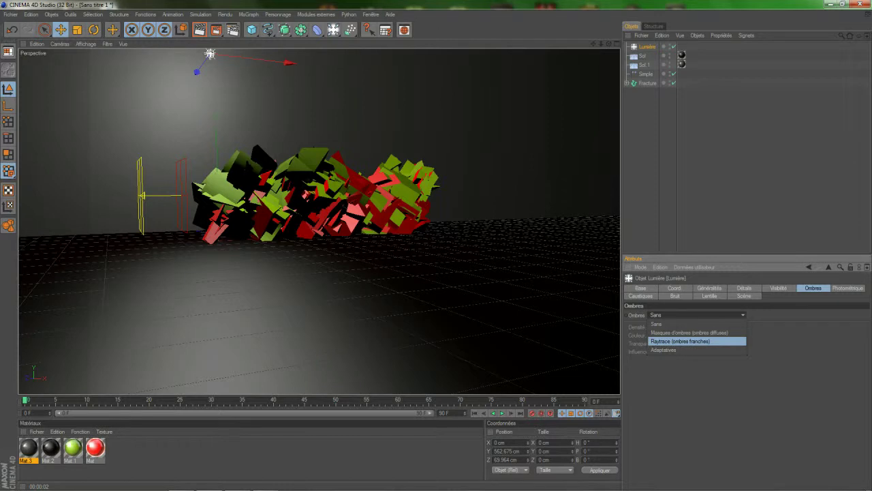
click(682, 341)
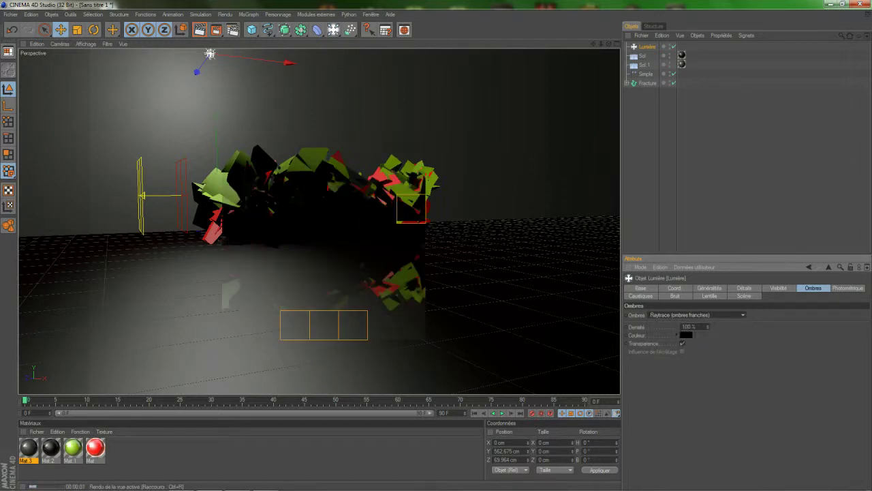
Step: Move the light in front of the shattered text to about Z -537 cm and render the view
scroll(319, 221, down, 3)
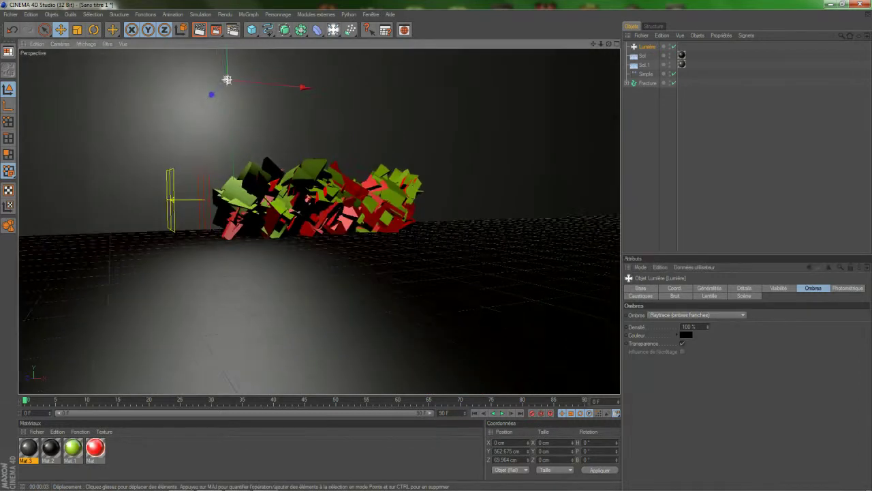
drag(220, 107, 267, 72)
scroll(319, 221, up, 3)
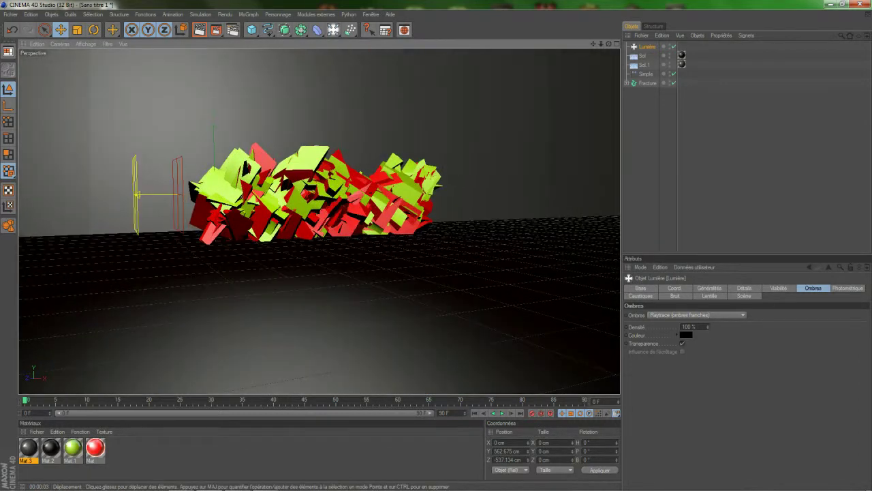
key(ctrl+r)
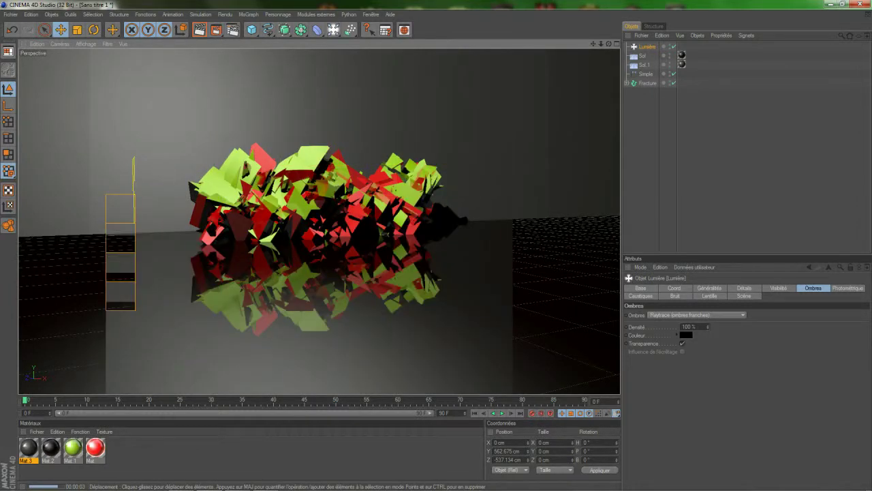
Step: Change the light's shadow type to soft shadow maps and render the view, including from a slightly rotated angle
click(697, 315)
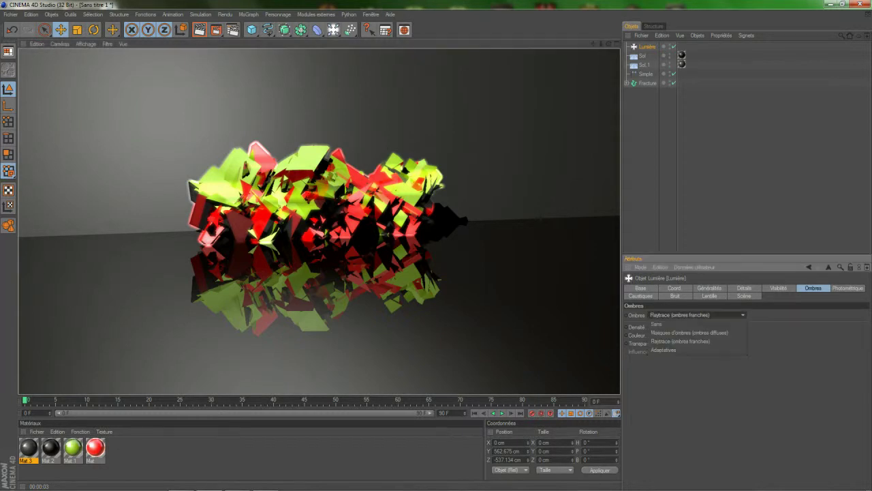
click(697, 332)
click(200, 29)
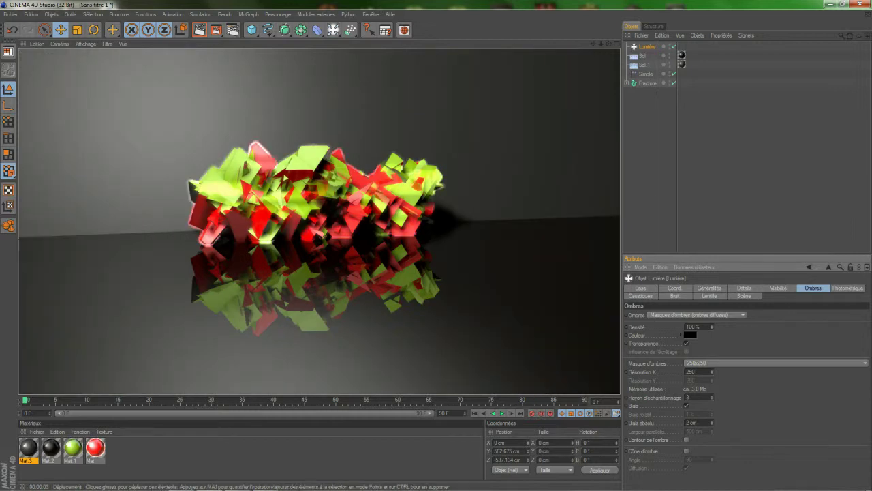
drag(608, 43, 627, 45)
click(200, 29)
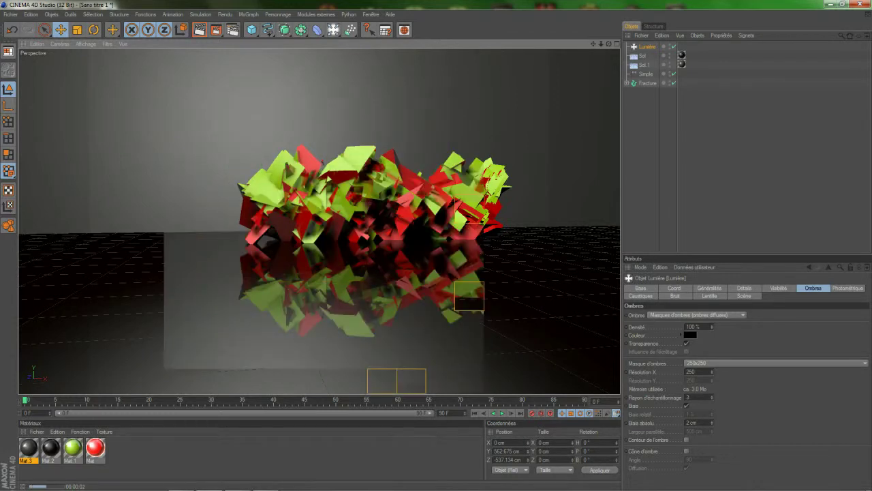
Step: Lower the light to about Y 224 cm, reframe the shattered text and render the view
drag(593, 44, 595, 187)
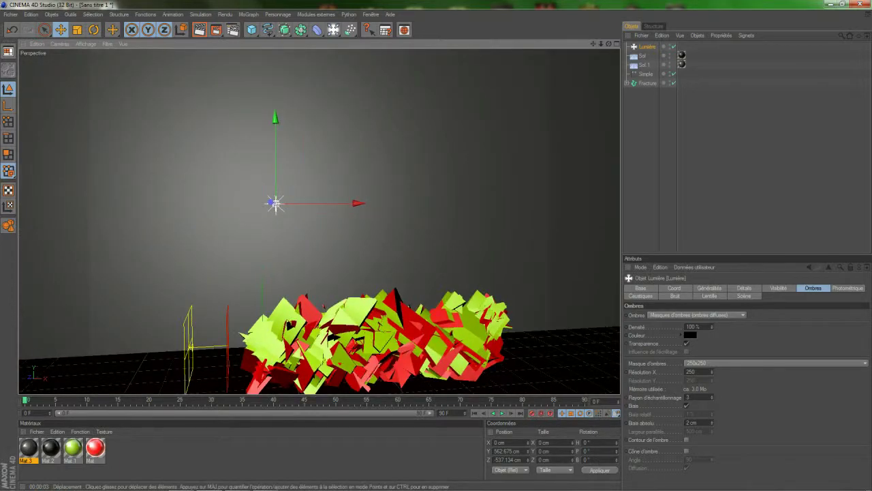
drag(275, 118, 276, 306)
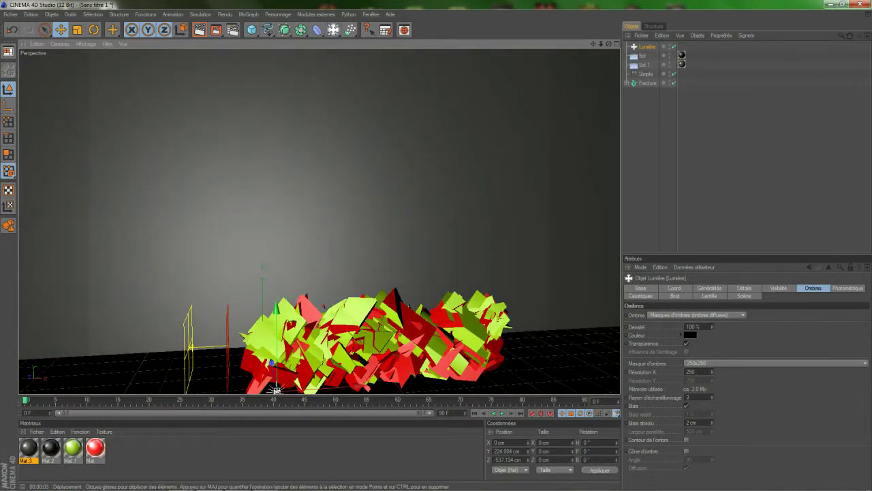
scroll(275, 307, down, 4)
drag(609, 43, 637, 71)
scroll(319, 221, up, 5)
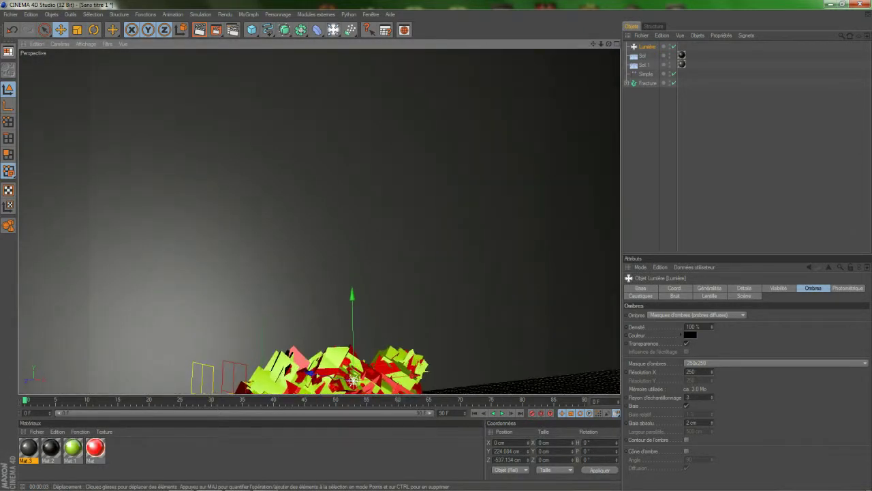
drag(593, 43, 515, 10)
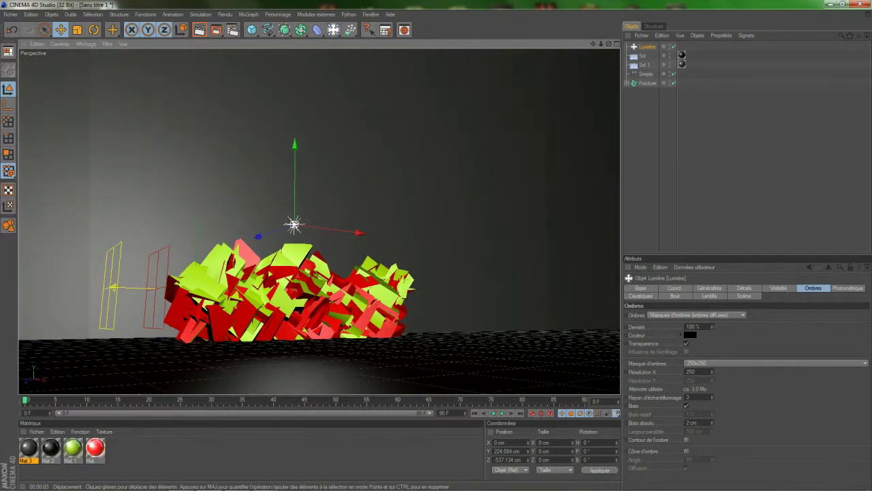
drag(608, 44, 628, 56)
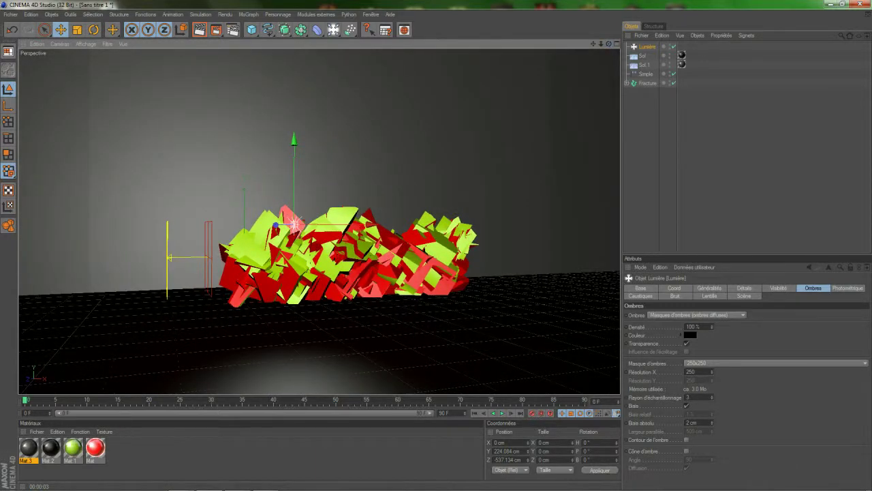
click(200, 30)
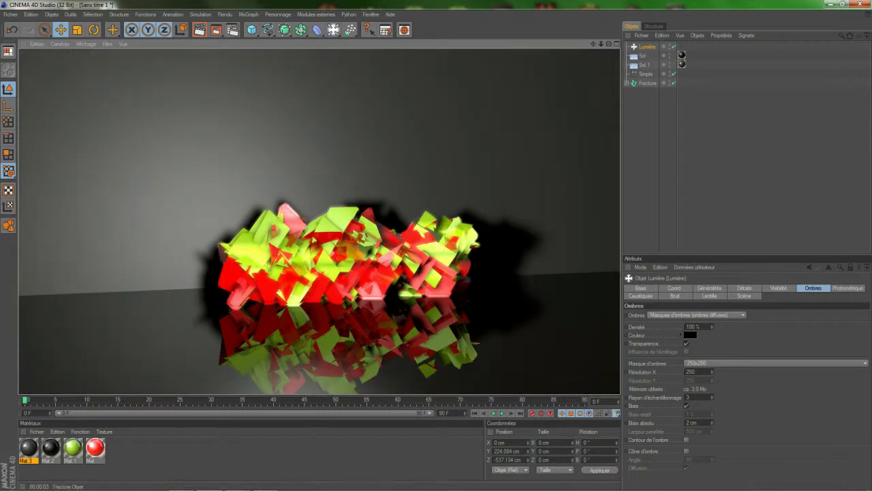
Step: Move the Simple effector past the end of the text to about X 1063 cm to reassemble the letters, and render the view
click(646, 74)
drag(103, 258, 465, 252)
key(ctrl+r)
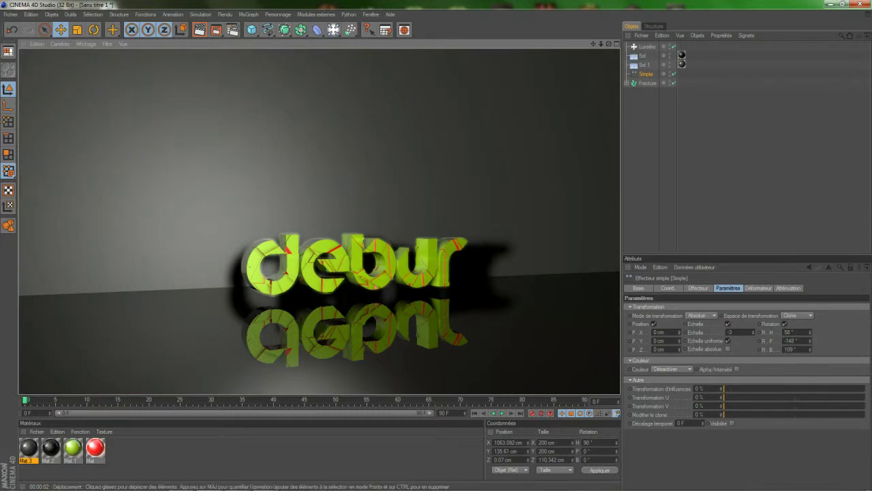
Step: Duplicate the light with copy and paste, and delete the extra copy of the Simple effector
drag(608, 44, 568, 41)
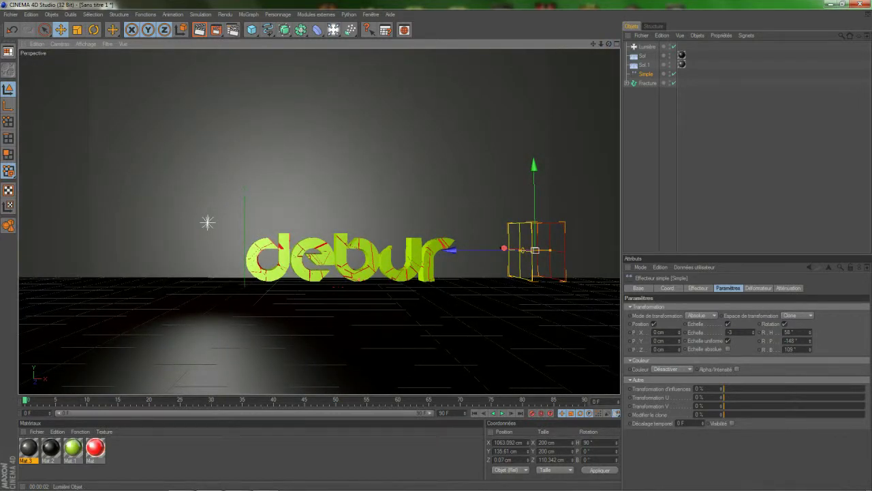
key(ctrl+v)
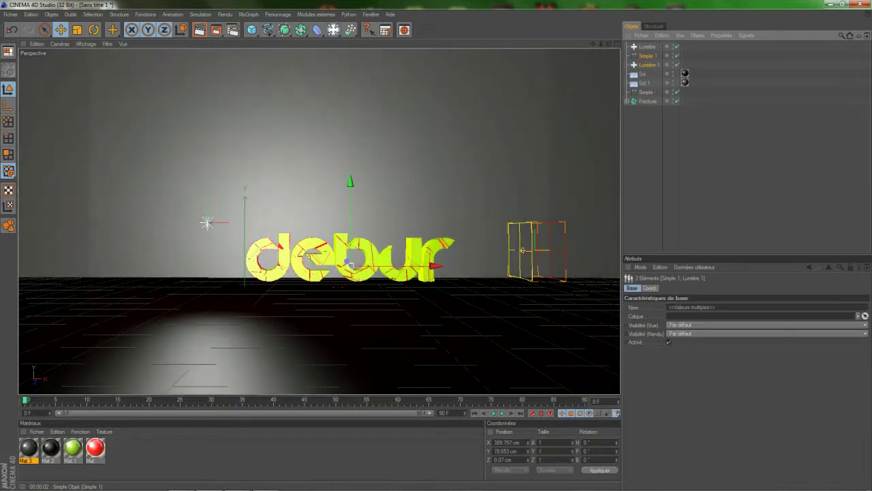
click(648, 56)
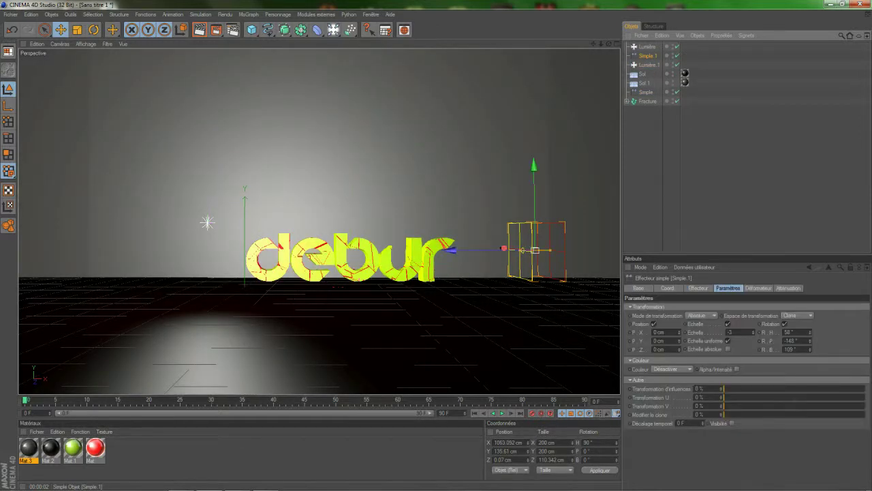
key(Delete)
Step: Move the duplicated light along X to about 534 cm and render the view
click(649, 56)
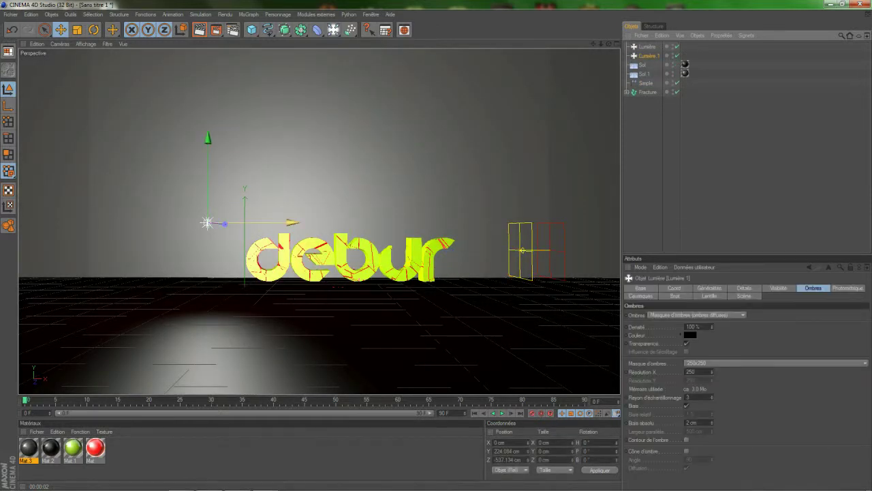
drag(292, 223, 504, 222)
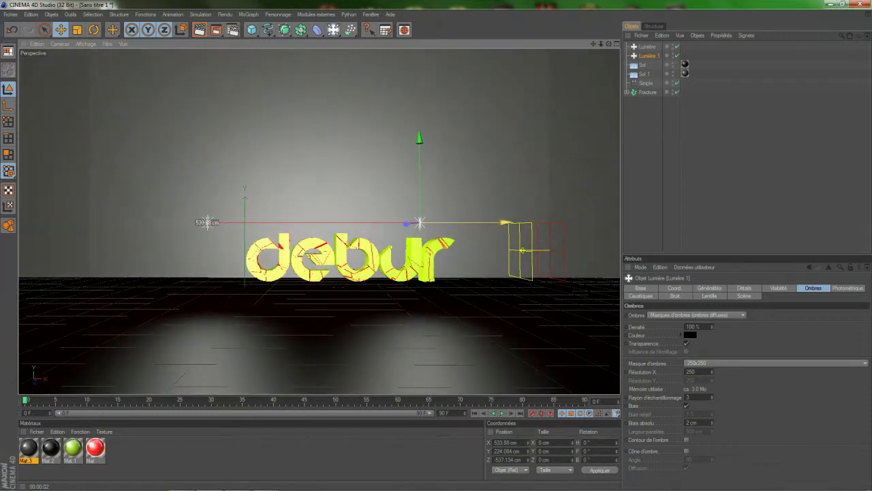
click(199, 30)
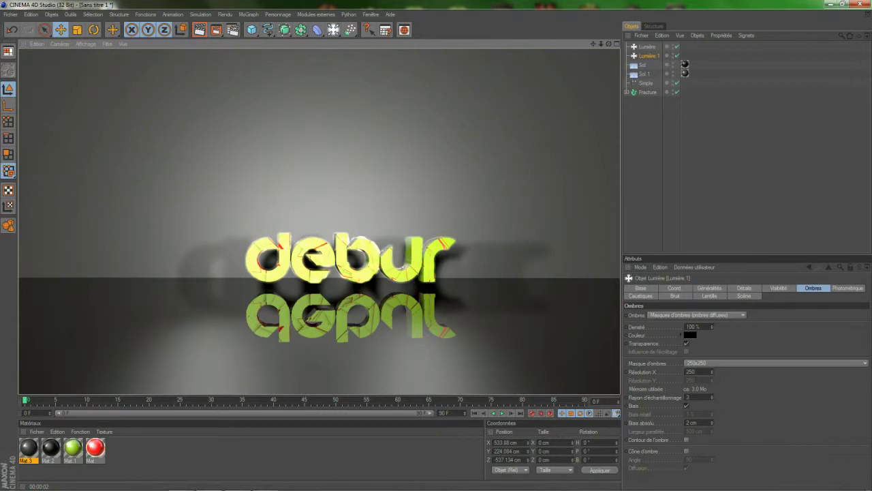
Step: Move the Simple effector back before the start of the text to about X -186 cm so the letters are shattered
click(687, 344)
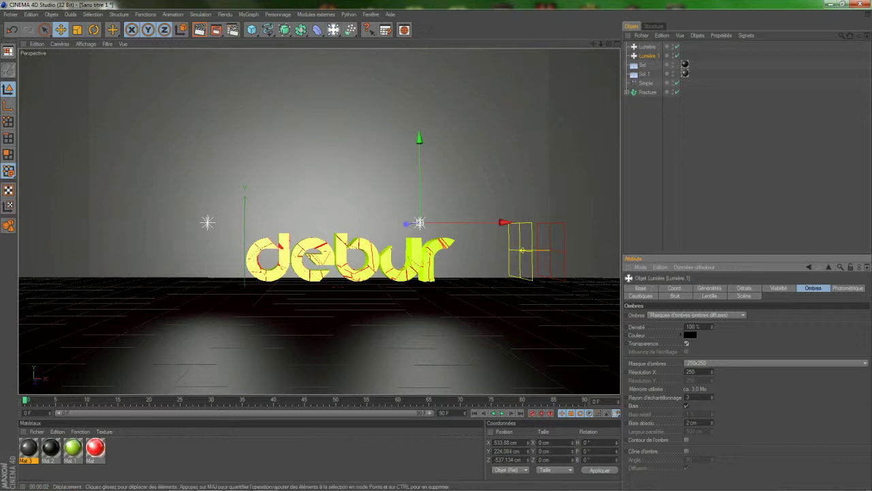
scroll(319, 222, up, 4)
scroll(319, 223, down, 1)
scroll(319, 222, down, 2)
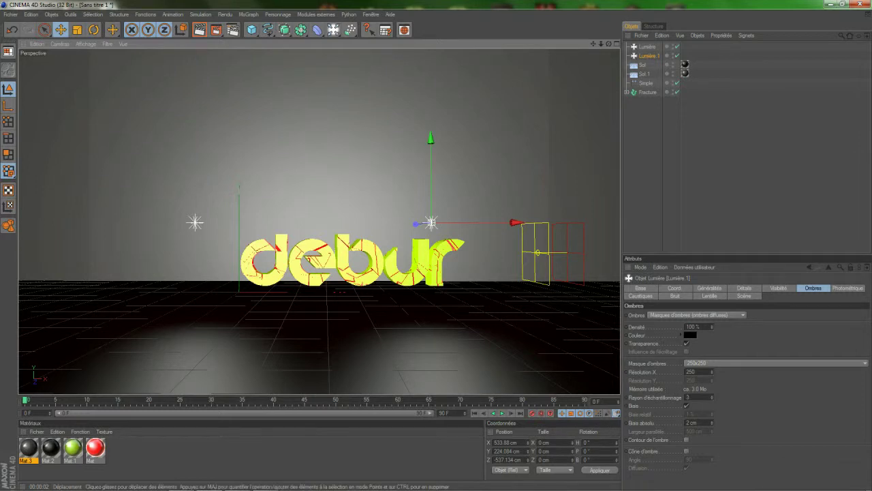
click(646, 83)
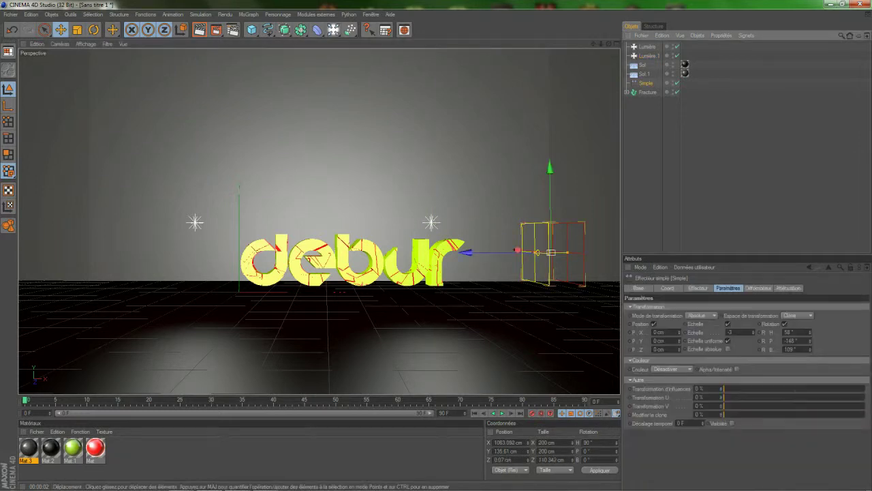
drag(469, 252, 1, 252)
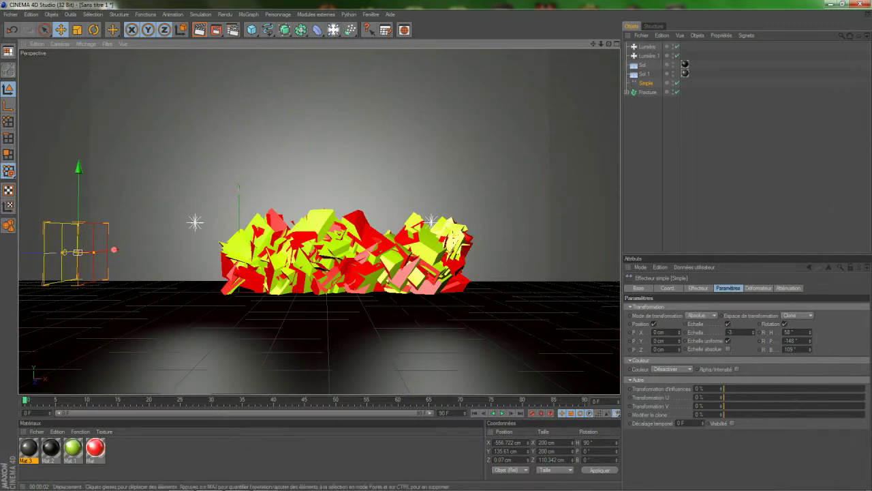
drag(114, 249, 204, 251)
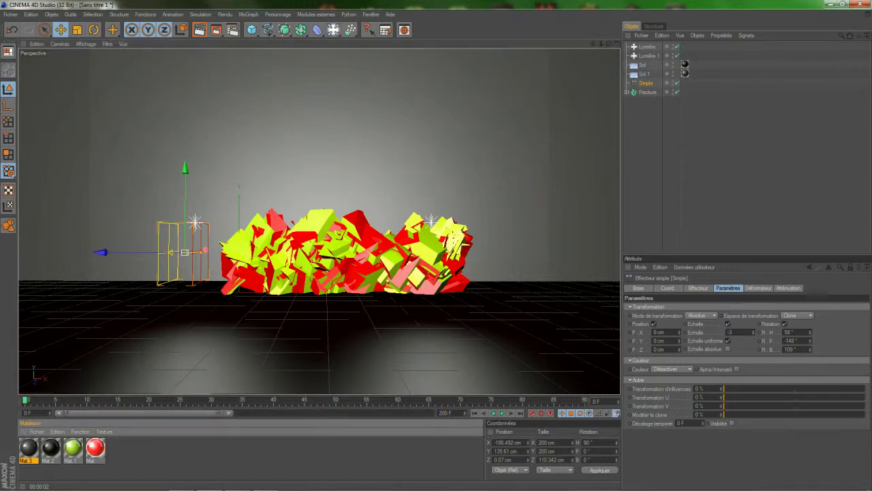
Step: Show the full 200-frame timeline and animate the Simple effector from its key at frame 20 to about X 891 cm at frame 180
drag(229, 413, 430, 412)
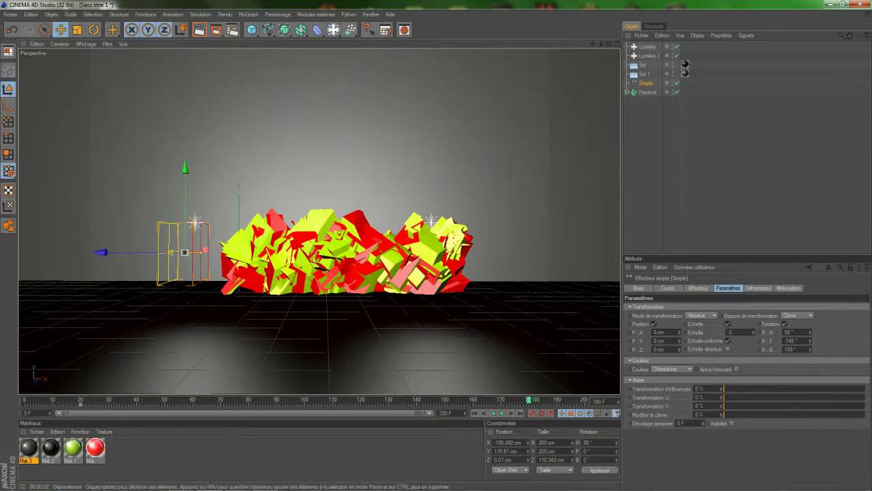
drag(101, 253, 297, 252)
drag(184, 252, 289, 252)
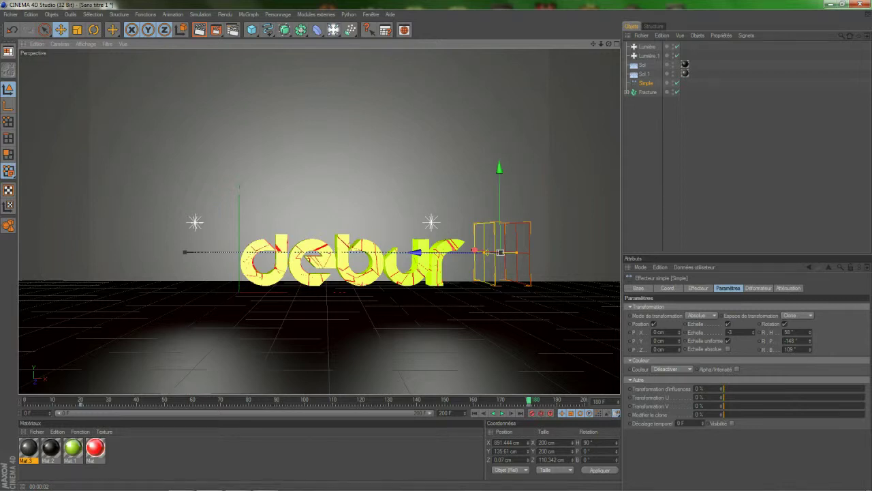
Step: Play back the text reassembly animation, stop it and return to frame 0
click(466, 414)
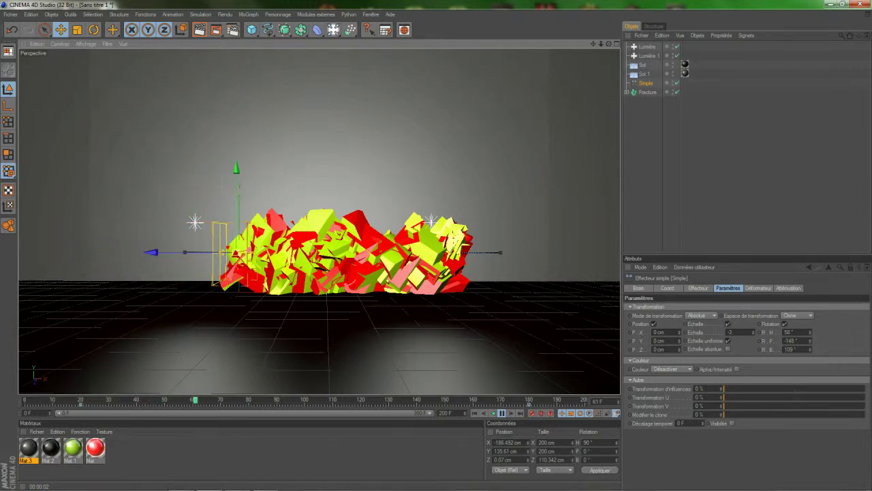
click(266, 483)
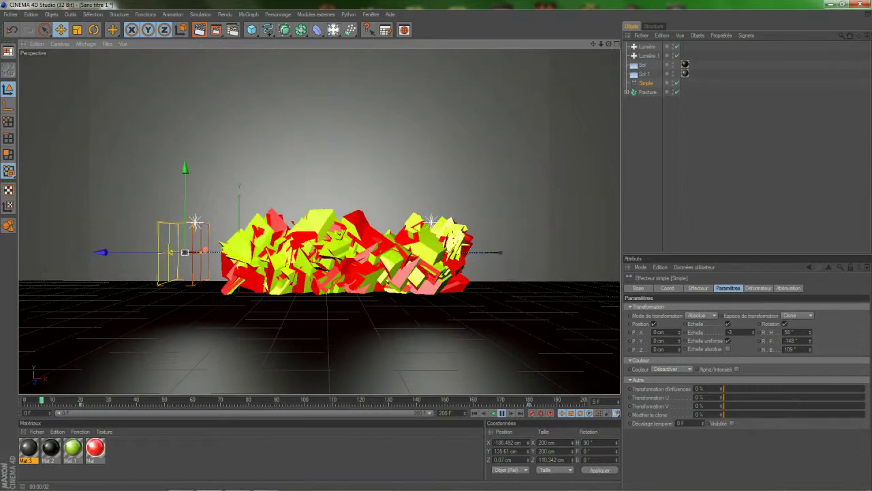
click(503, 413)
click(475, 413)
Step: Add a camera, look through it and bring it closer to the shattered text, to about Z -1297 cm
click(333, 29)
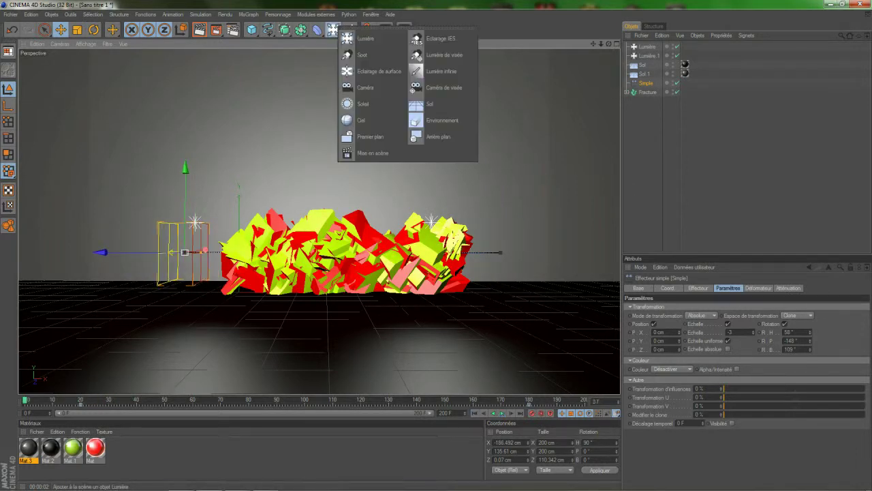
click(365, 87)
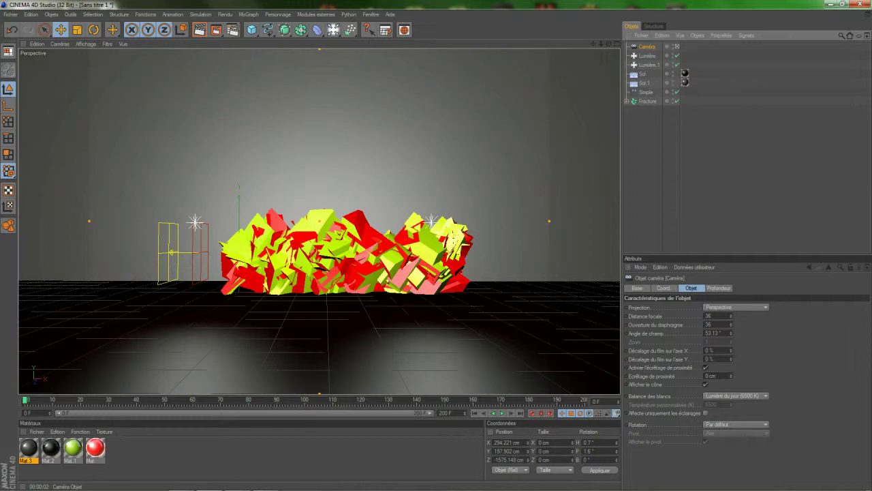
scroll(319, 221, down, 2)
scroll(319, 221, up, 1)
scroll(319, 221, down, 1)
scroll(319, 221, up, 4)
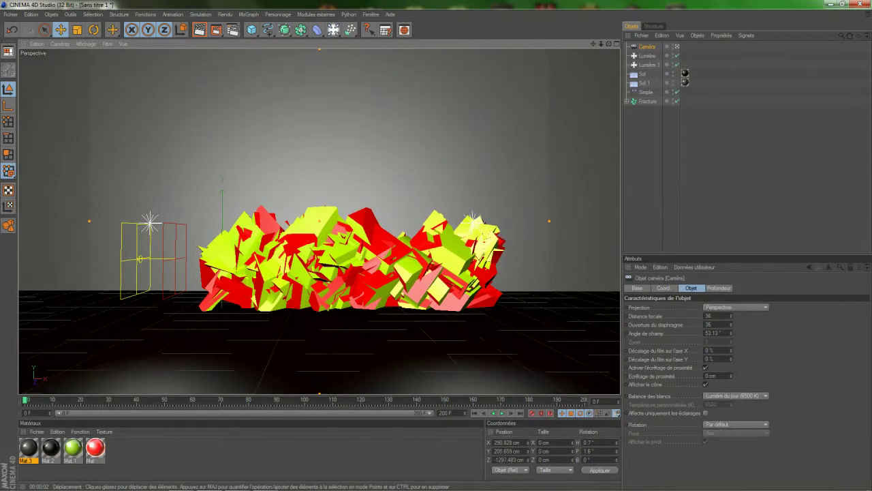
Step: Orbit the camera around the shattered text to a heading of about 23° and a pitch of 0°
alt+middle_drag(319, 230, 319, 221)
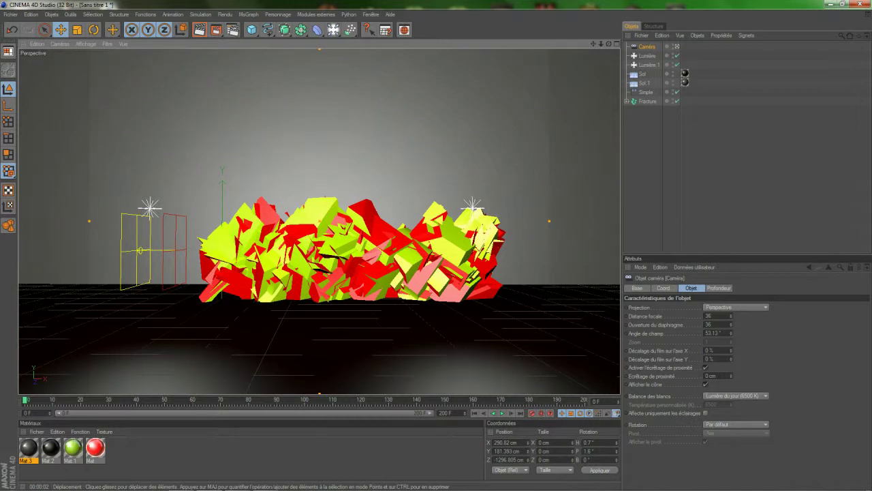
alt+drag(319, 221, 405, 217)
drag(593, 44, 475, 44)
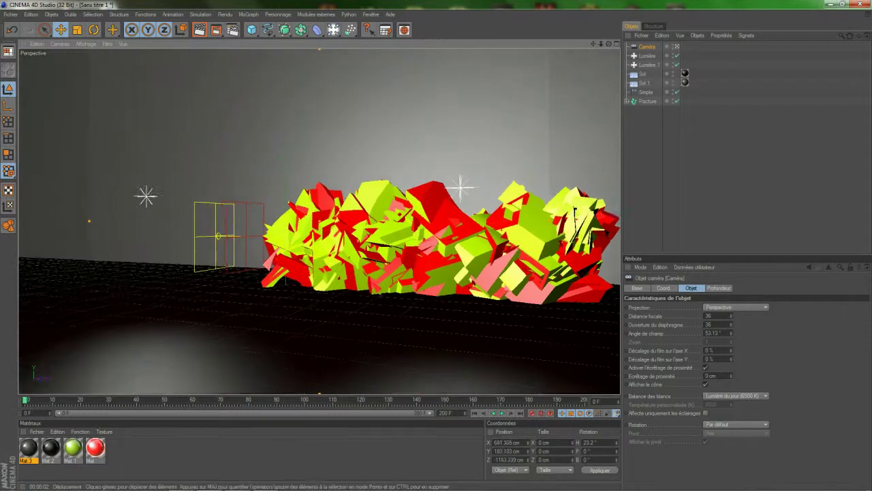
Step: Frame the whole shattered text from the front at frame 0, with the camera at about X 421 cm, Z -1191 cm and heading 2.5°
scroll(319, 221, up, 7)
scroll(319, 220, up, 3)
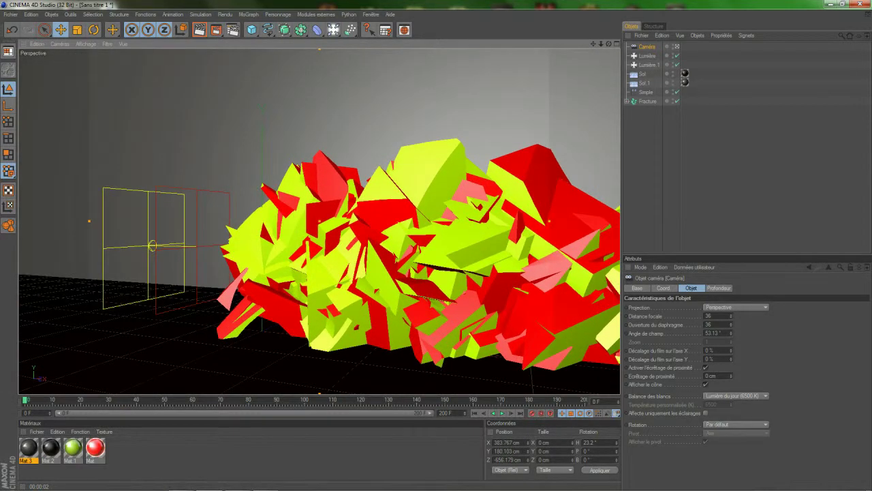
scroll(319, 221, down, 10)
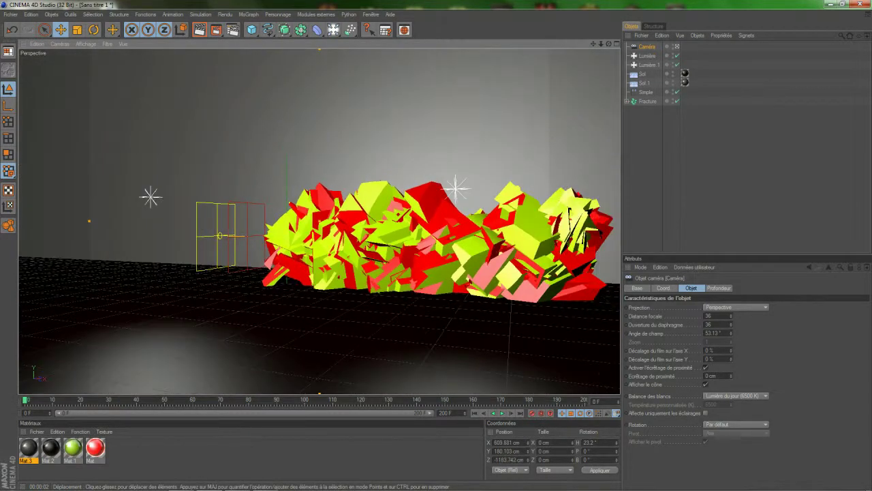
drag(609, 44, 655, 35)
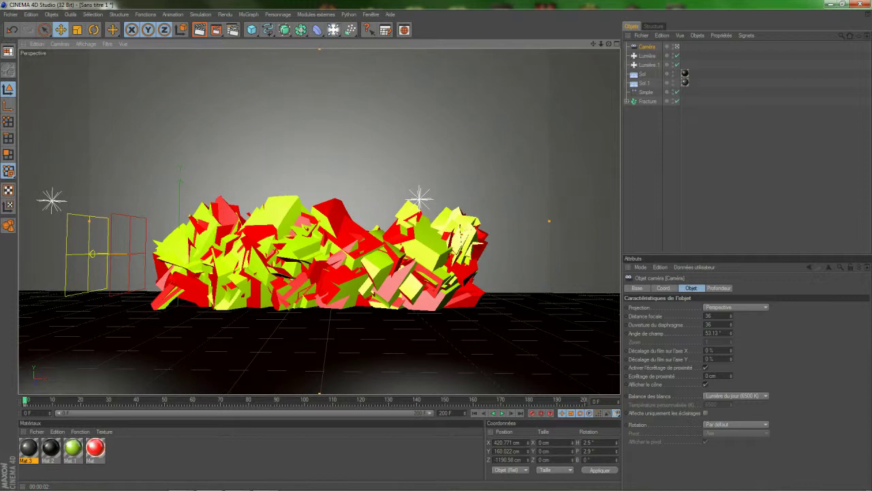
Step: At frame 20, swing the camera to a heading of about 38° and bring it closer, to about X 595 cm, Z -669 cm
drag(26, 400, 42, 400)
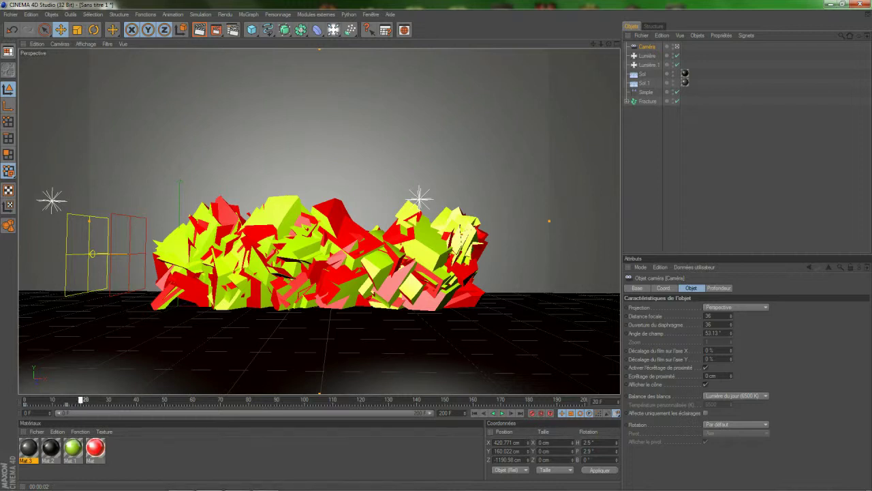
drag(609, 44, 669, 40)
drag(594, 43, 465, 60)
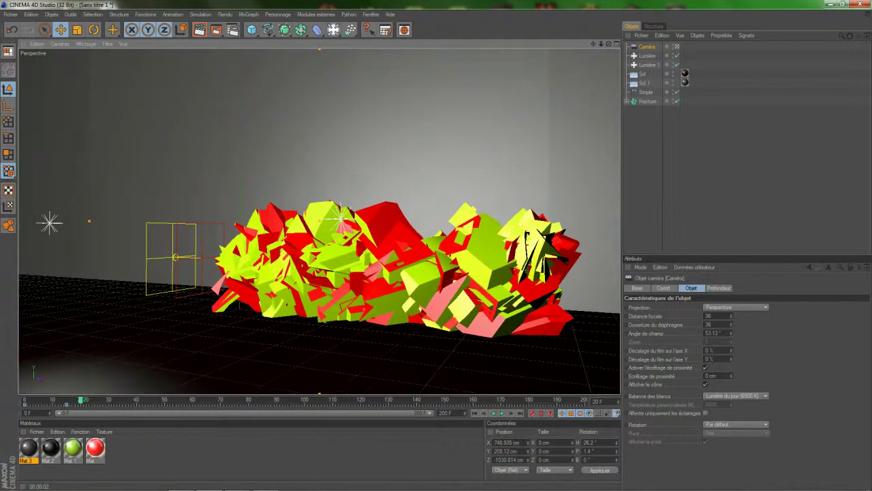
scroll(320, 222, up, 5)
drag(594, 43, 604, 6)
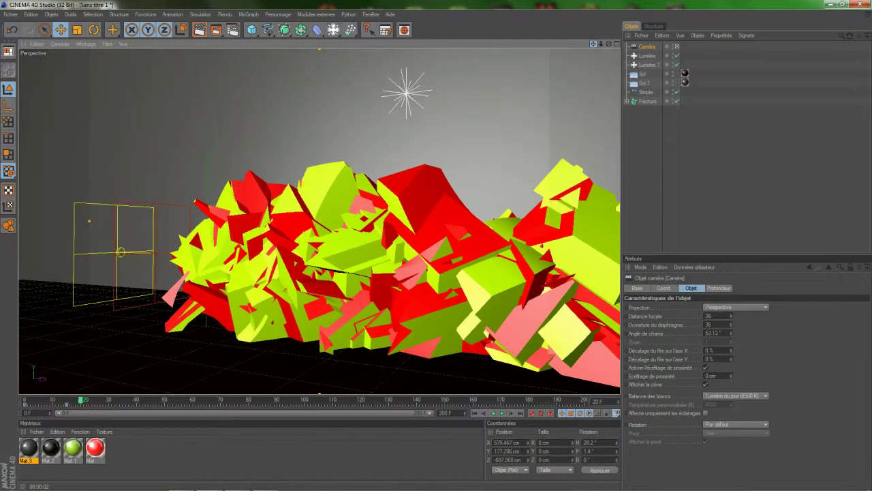
drag(609, 44, 578, 44)
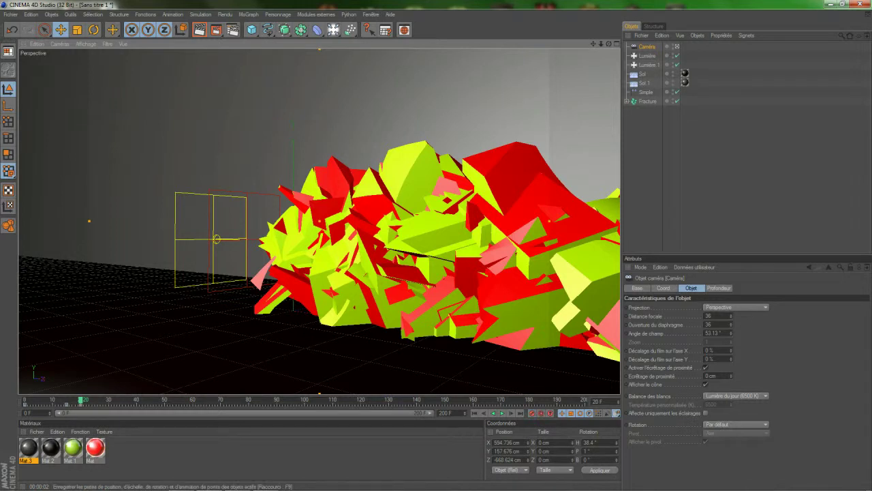
Step: Hold the camera pose until frame 61 and track it along the text to about X 948 cm, Z -388 cm at frame 119
drag(80, 401, 146, 401)
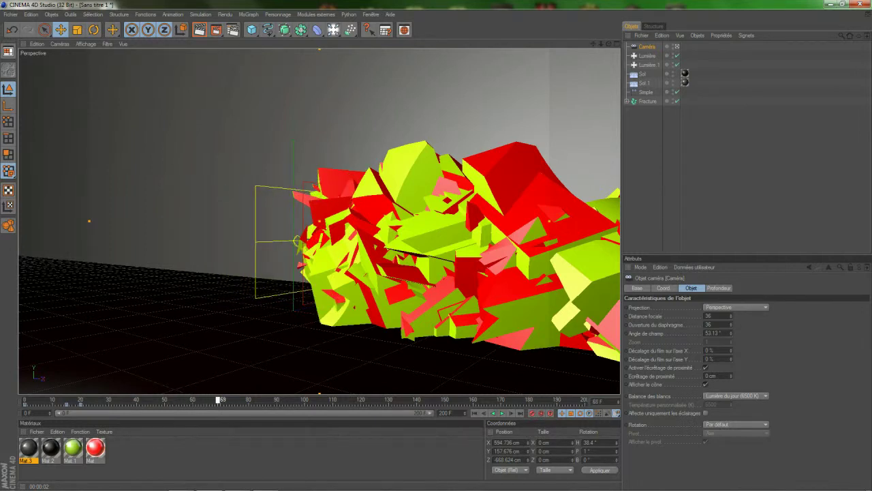
drag(220, 400, 218, 400)
drag(218, 400, 196, 400)
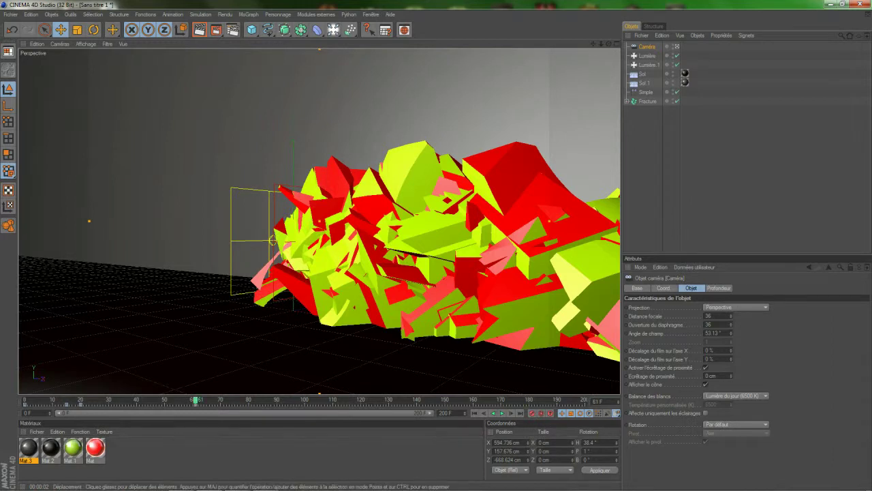
drag(195, 400, 358, 401)
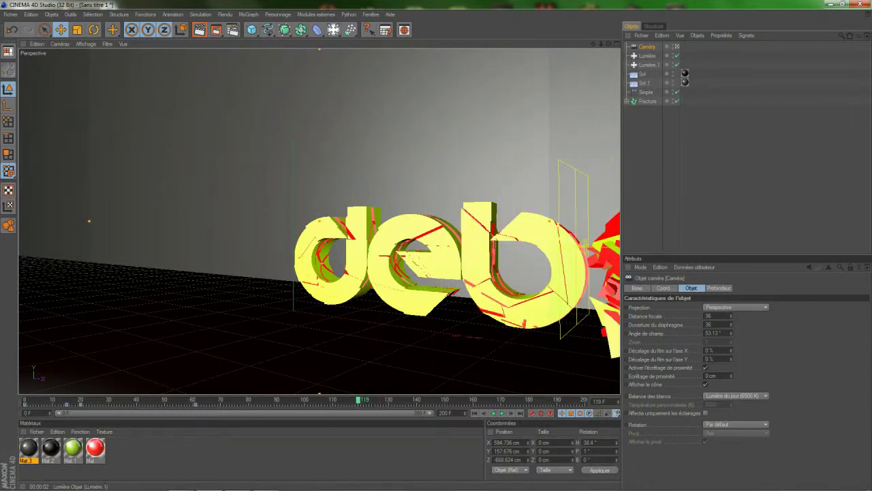
drag(593, 44, 559, 58)
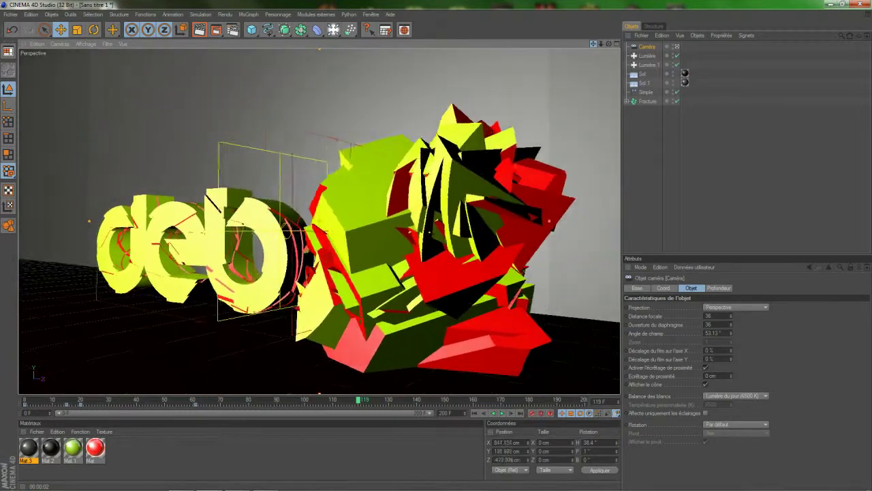
drag(371, 34, 342, 34)
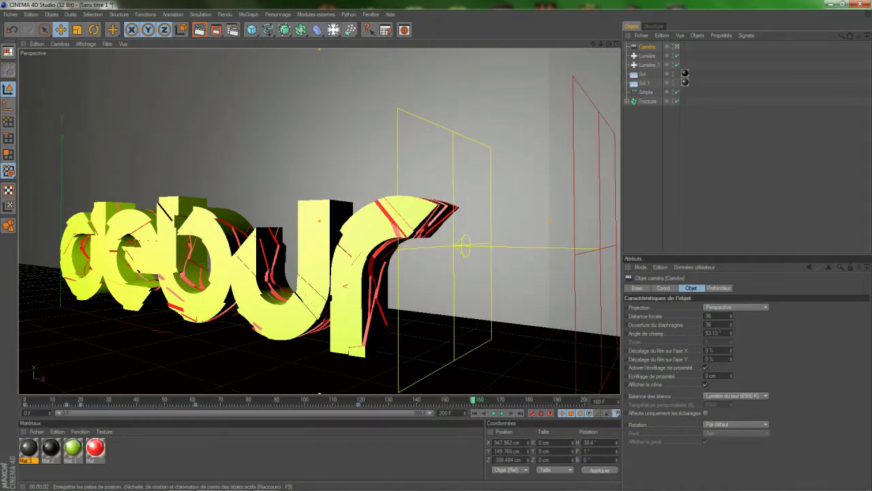
Step: Shift the camera to about X 1036 cm at frame 160, and turn it to heading 14.5° and pull it back to Z -718 cm at frame 180
drag(593, 44, 523, 50)
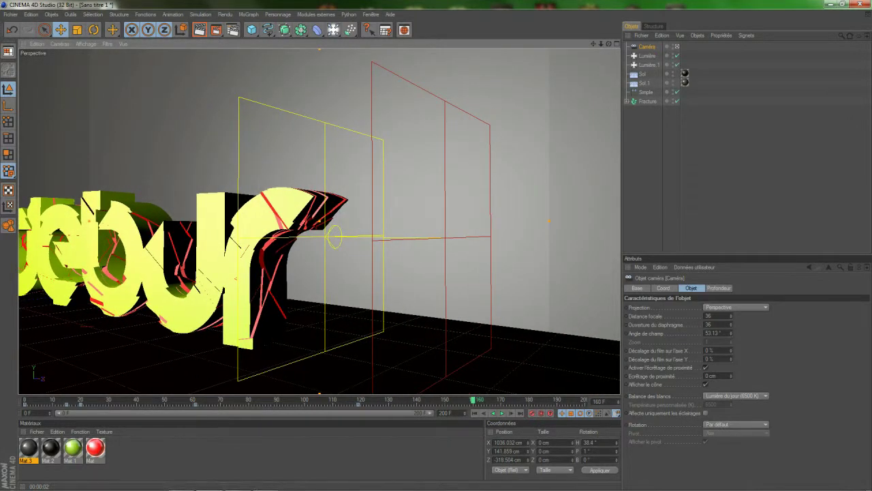
drag(473, 401, 531, 401)
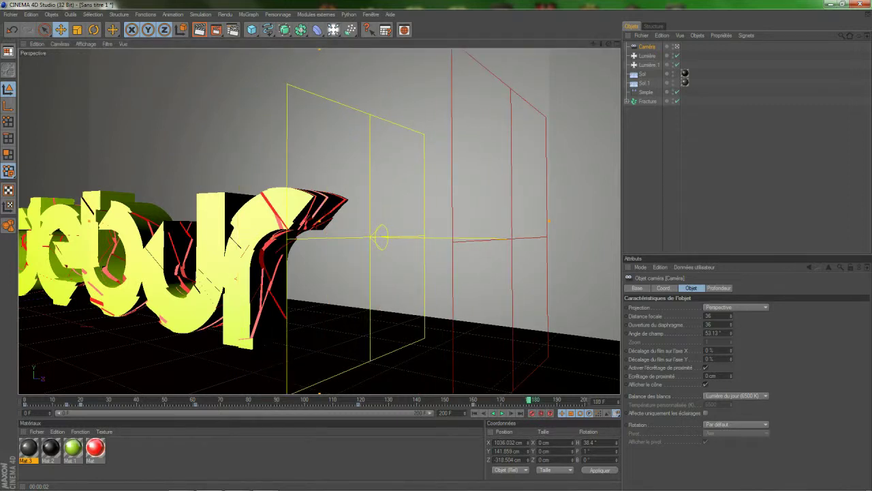
drag(609, 43, 412, 65)
drag(593, 44, 845, 31)
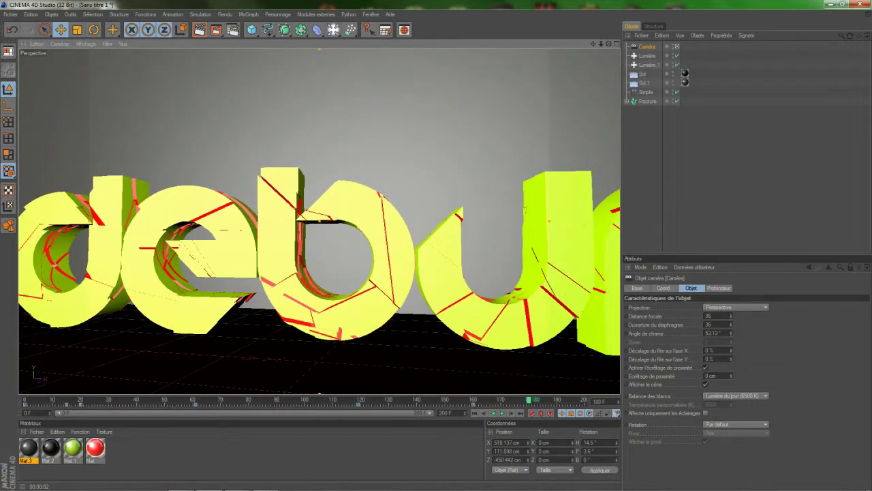
scroll(320, 221, down, 5)
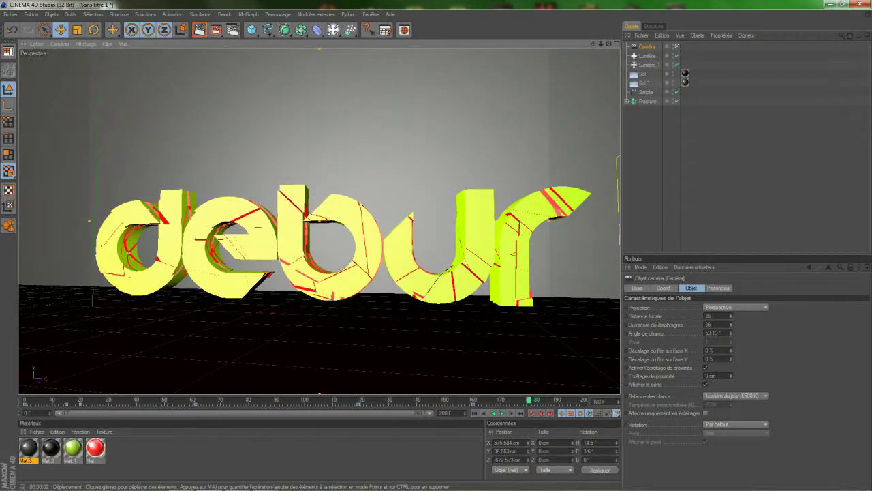
scroll(320, 221, down, 2)
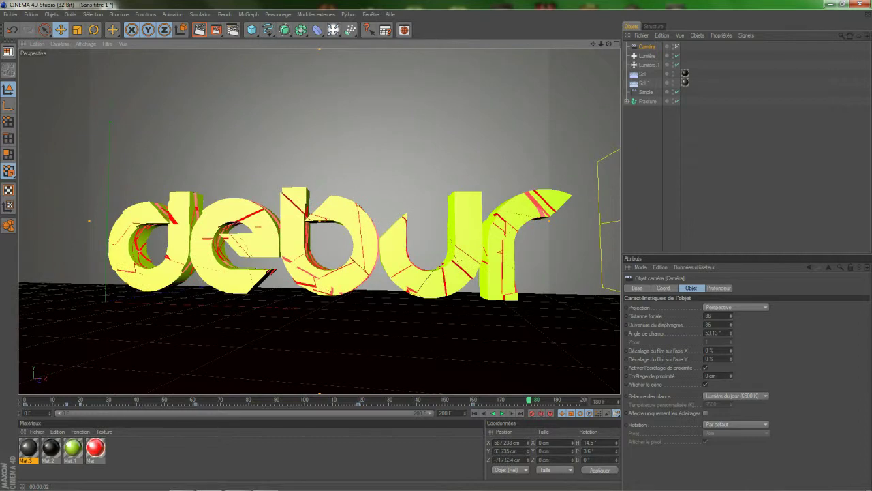
Step: Place the camera at about X 496 cm, Z -867 cm with heading 6° at frame 200, play back the animation and return to frame 0
drag(593, 44, 609, 34)
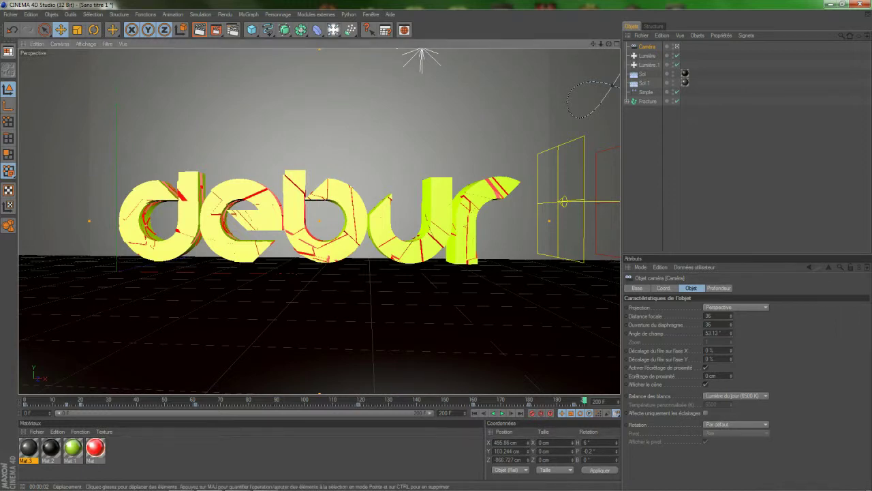
scroll(320, 221, up, 6)
scroll(319, 221, up, 6)
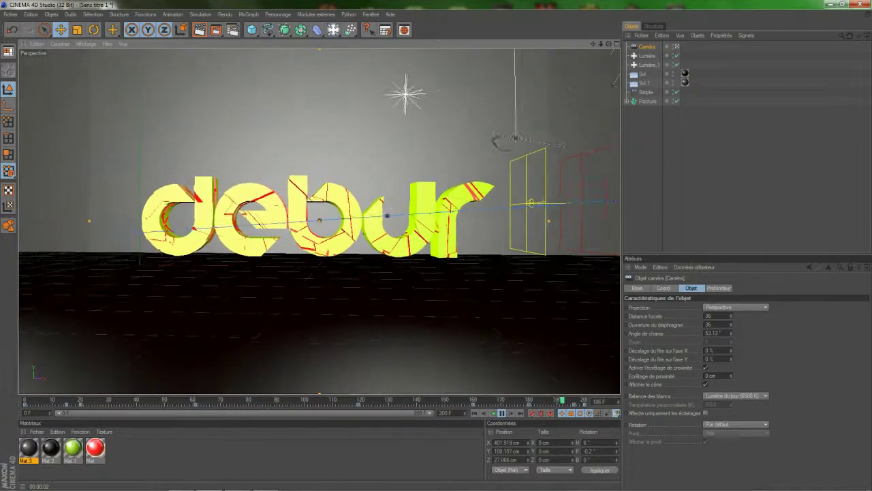
key(shift+g)
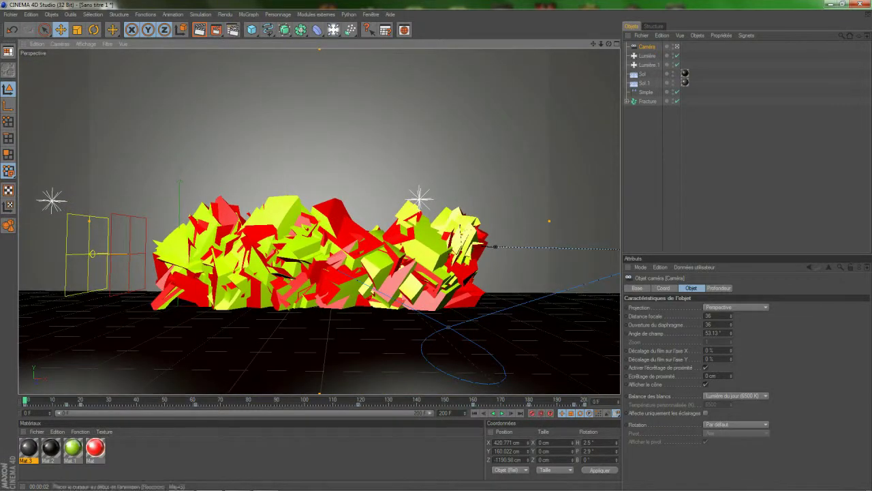
Step: Set the render output to the HDV/HDTV 720 29.97 preset and the frame range to all frames (Toutes les images)
click(232, 29)
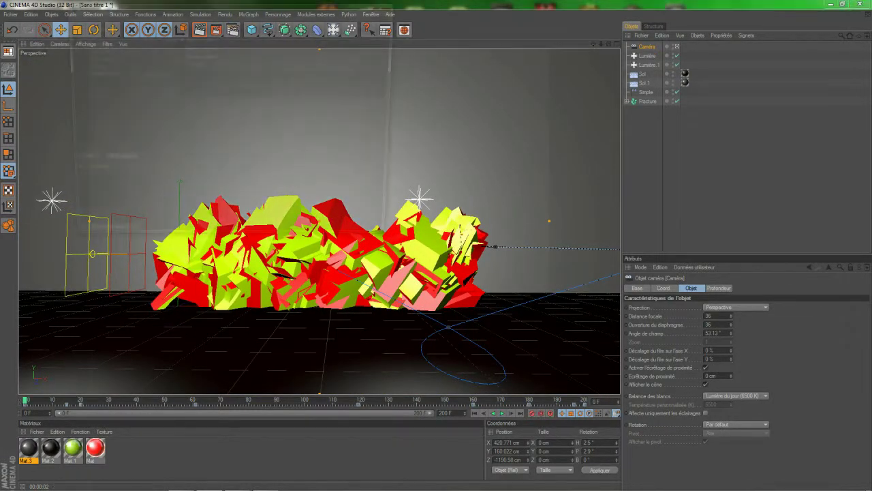
click(143, 38)
mouse_move(164, 64)
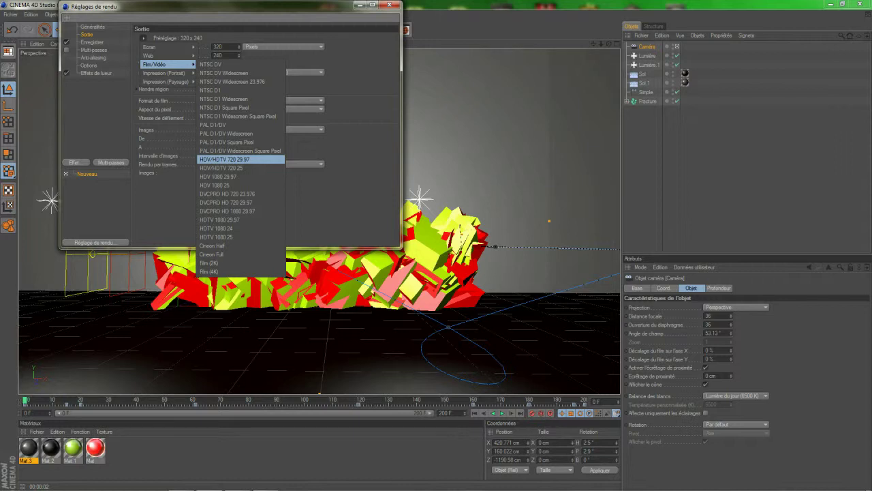
click(225, 159)
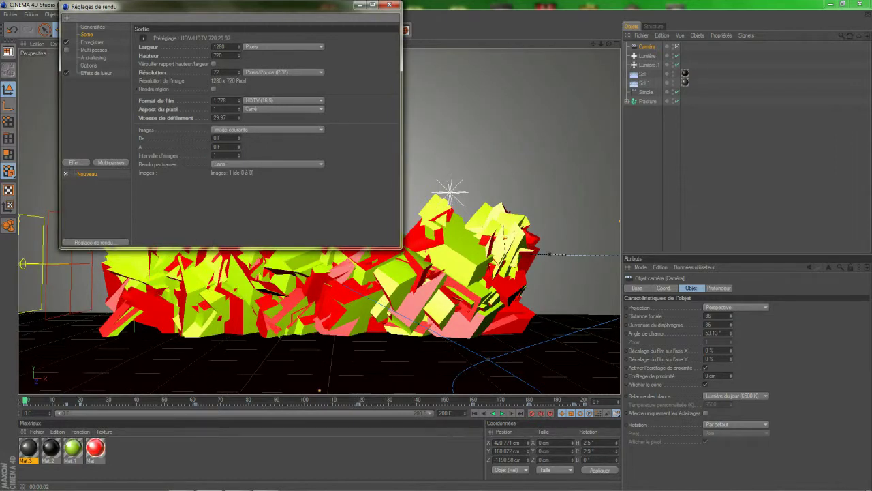
click(267, 129)
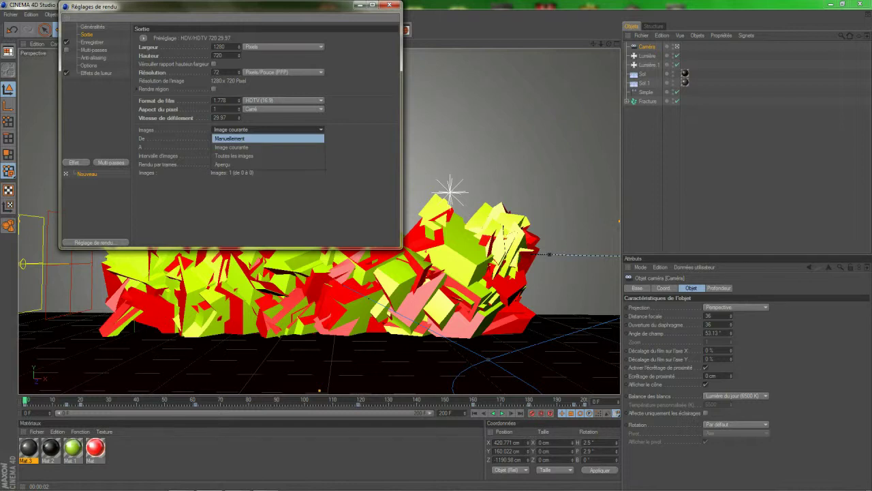
click(233, 155)
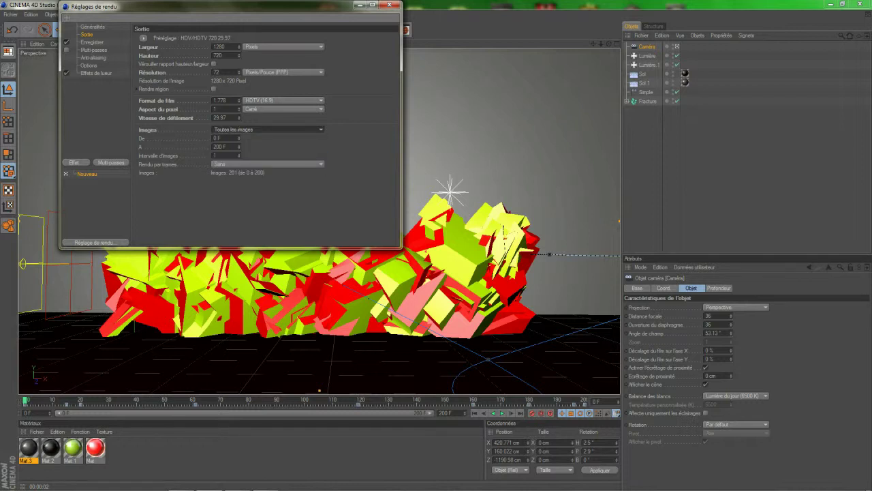
Step: Set the render to save as an AVI film (Film AVI) named "intro 2" on the desktop
click(92, 42)
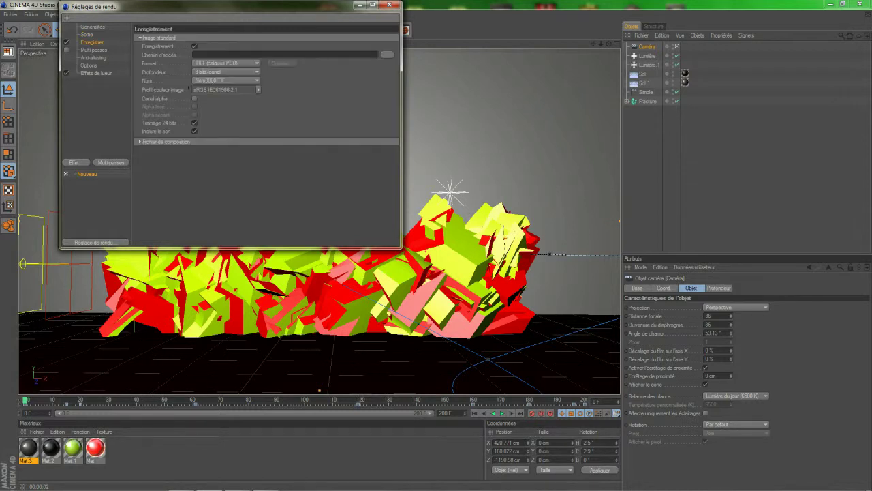
click(225, 63)
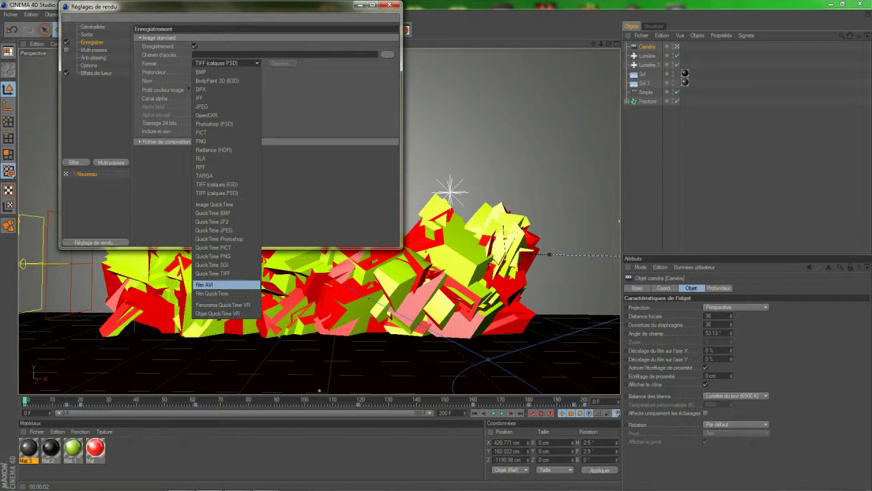
click(212, 284)
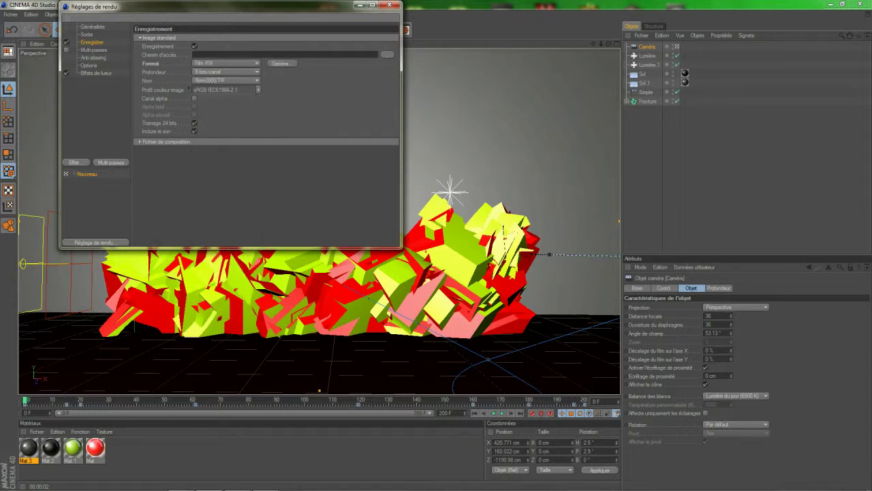
click(387, 55)
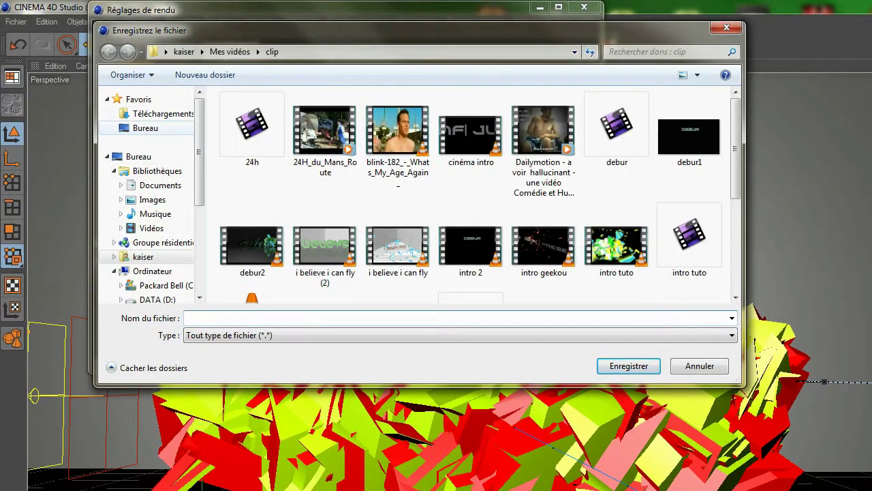
click(145, 127)
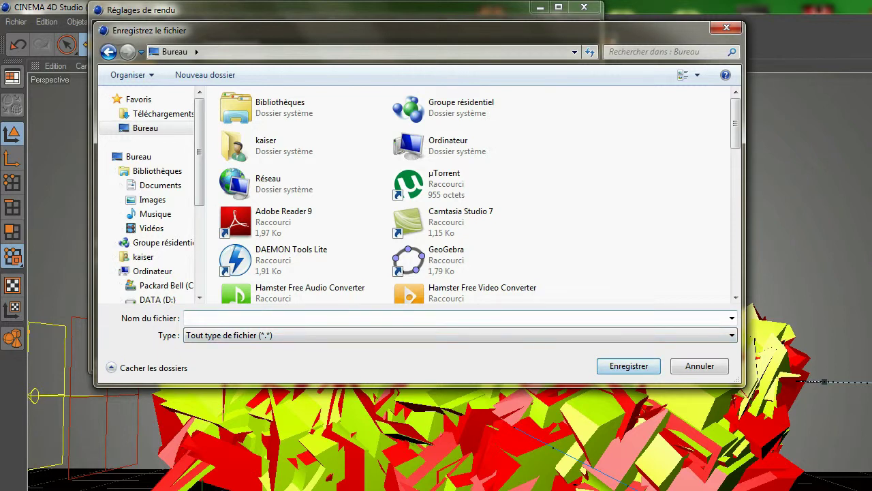
text(intro 2)
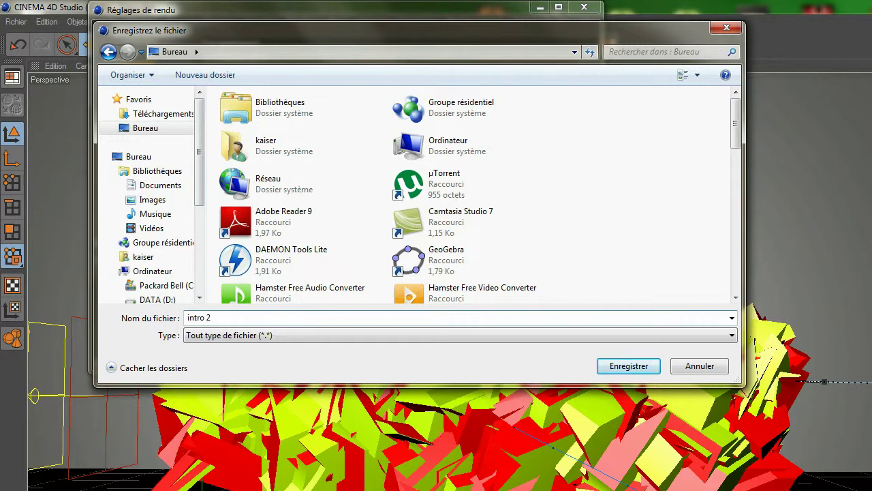
key(Return)
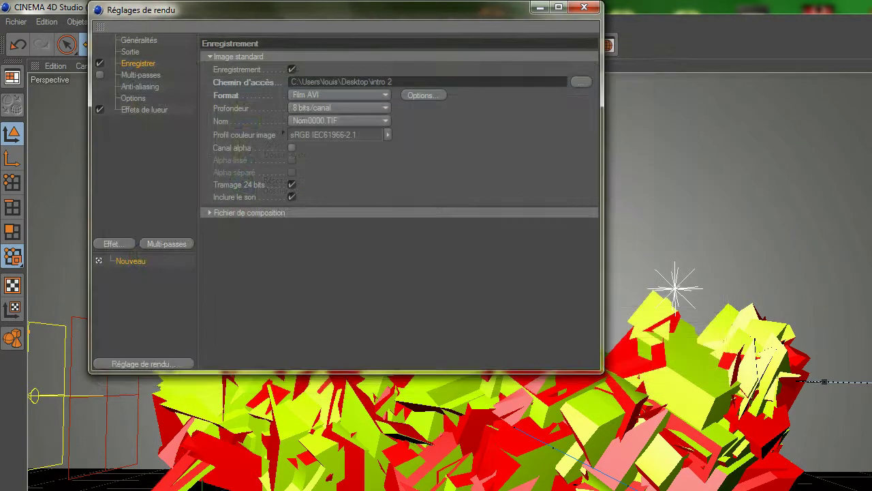
Step: Set the render's anti-aliasing to Au mieux, with both the minimum and maximum levels at 2x2
click(141, 75)
click(140, 86)
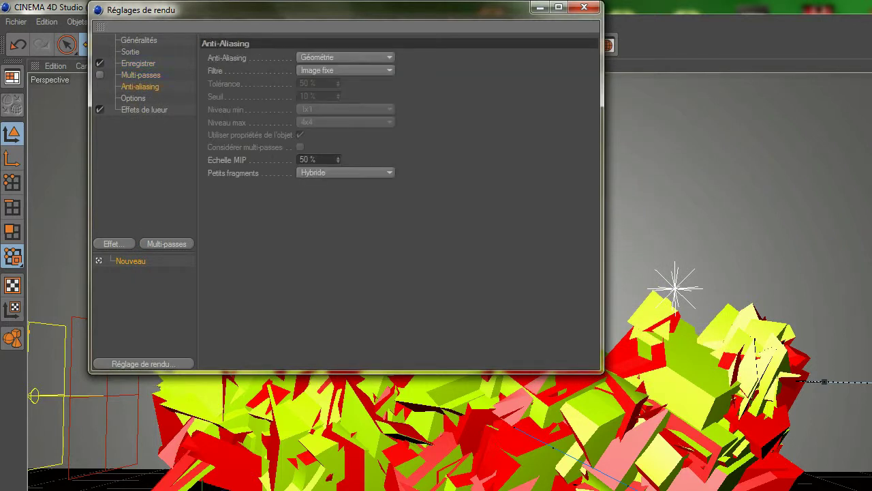
click(346, 58)
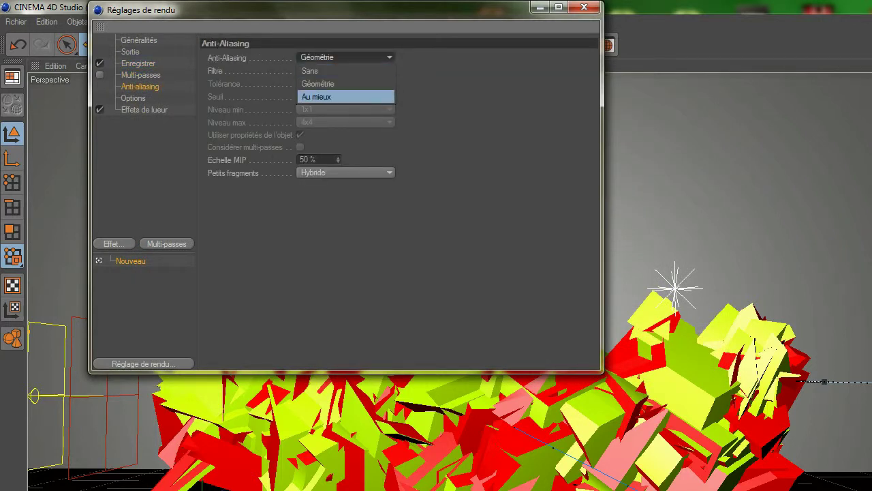
click(346, 97)
click(346, 109)
click(346, 135)
click(345, 122)
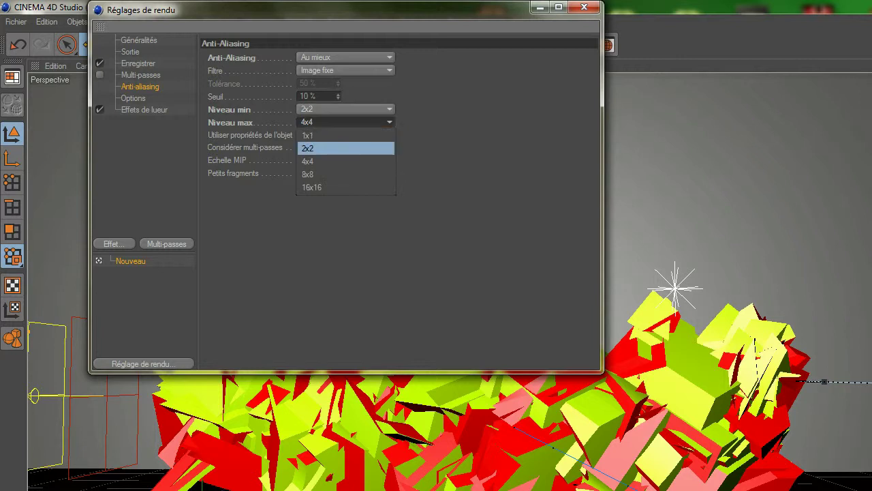
click(346, 147)
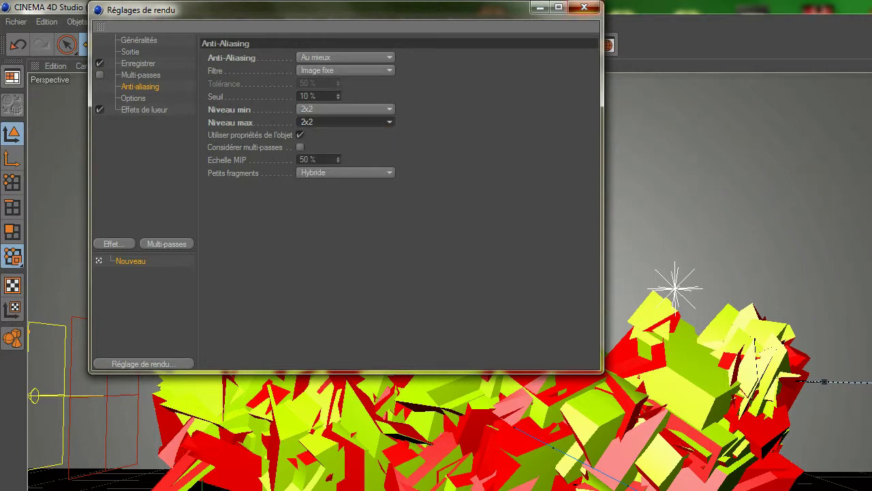
Step: Close the render settings and start rendering the animation in the Visualiseur
click(584, 7)
click(325, 44)
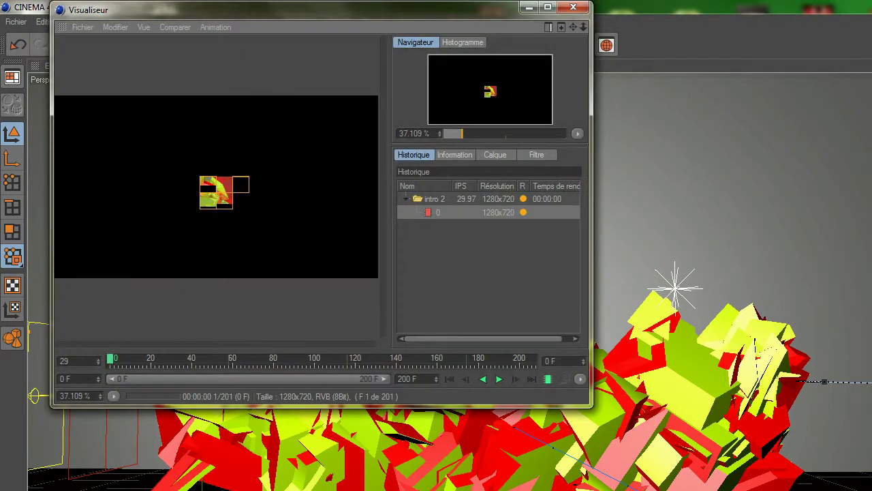